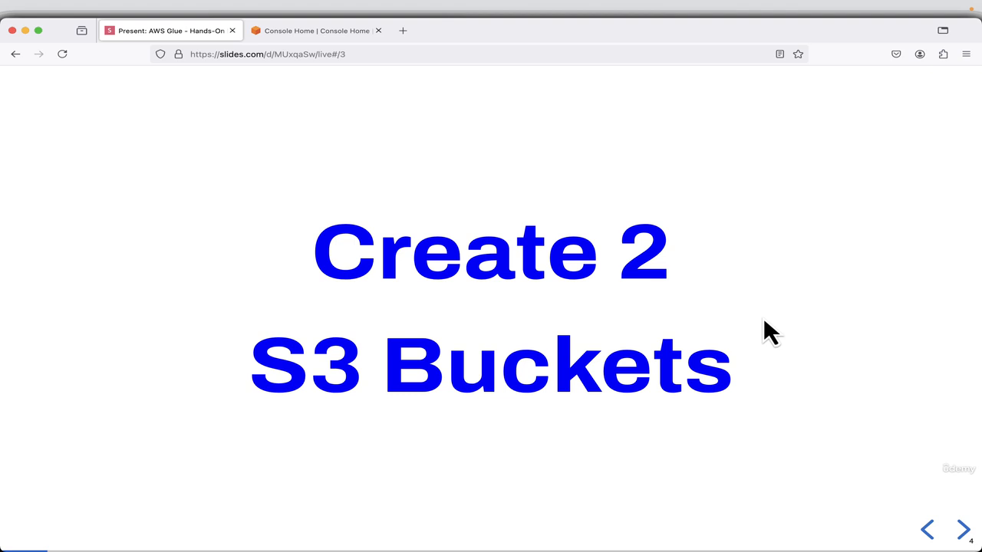
Copy the bucket name my-glue-source-bucket-619811 from the slide about creating the first S3 bucket.
key("Right")
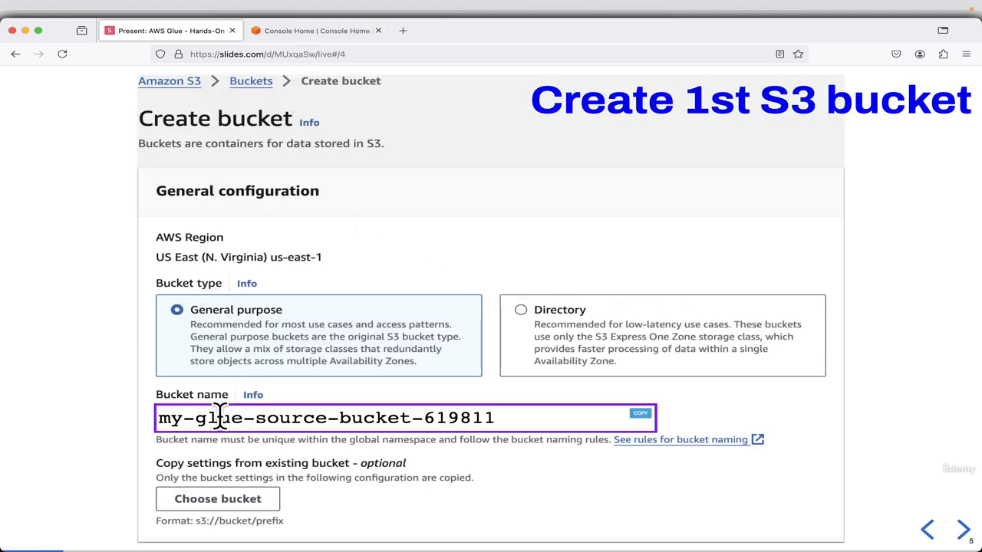
mouse_move(366, 437)
left_click(647, 418)
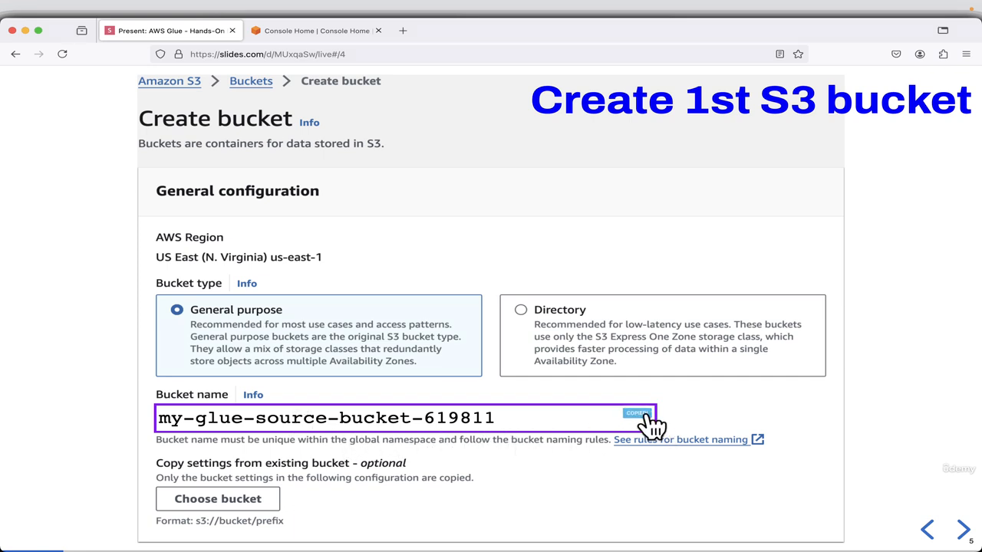
Switch to the AWS console, find the S3 service and start creating a new bucket.
left_click(322, 34)
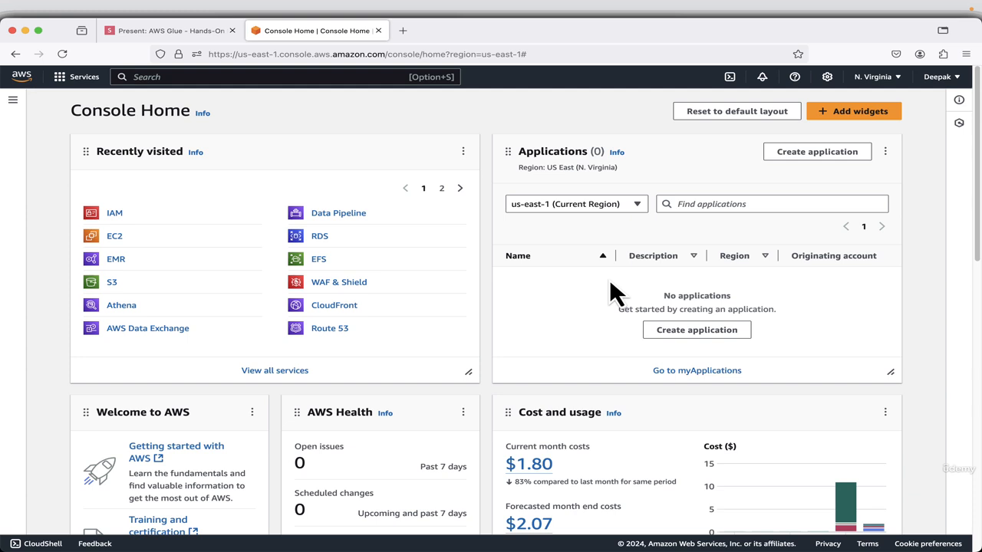
left_click(240, 76)
type("s3")
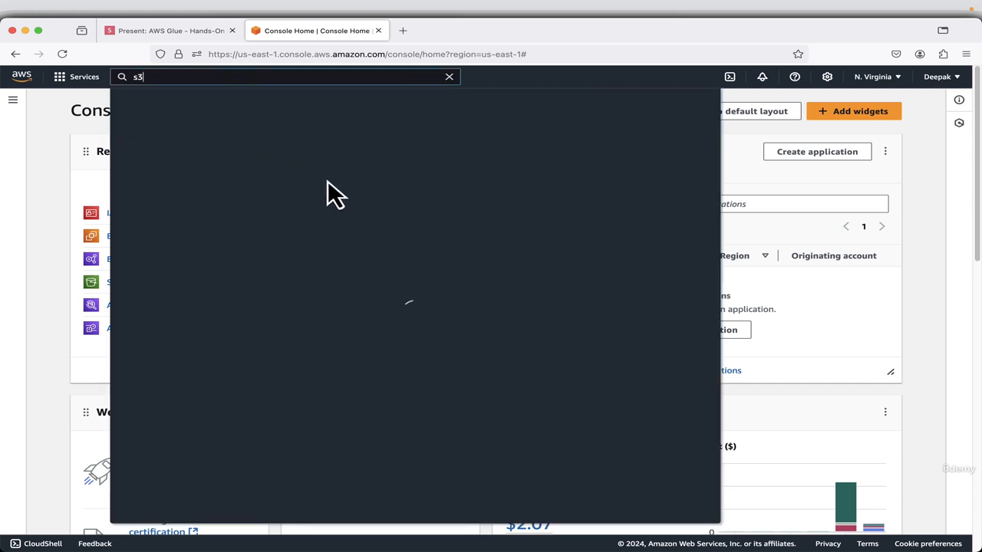
left_click(316, 167)
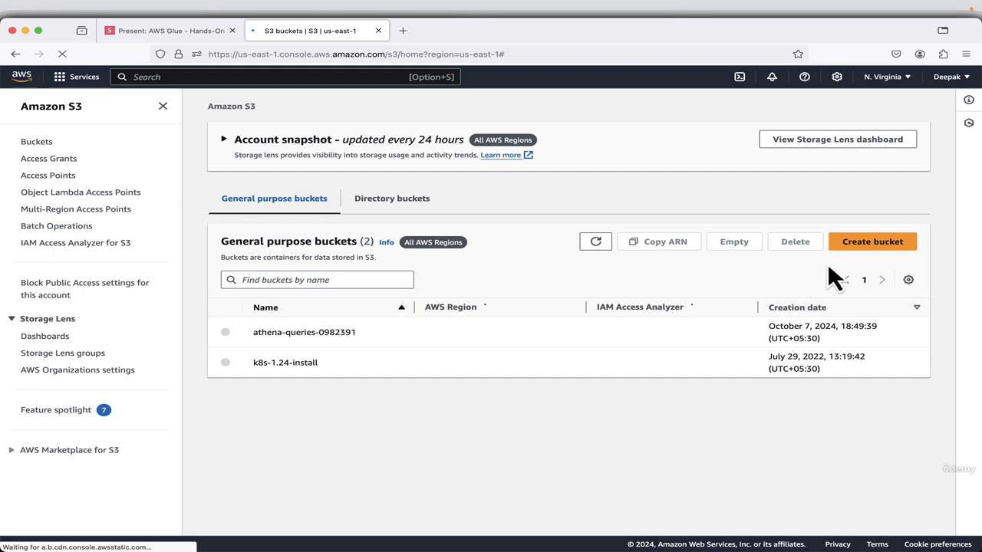
left_click(865, 244)
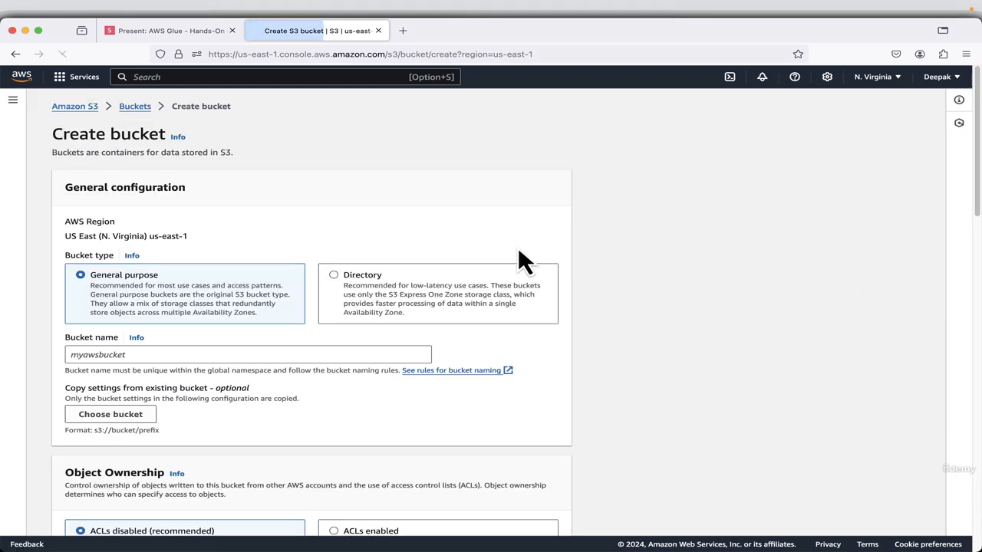
Name the bucket my-glue-source-bucket-619811 and try to create it with the default settings.
right_click(131, 354)
left_click(150, 417)
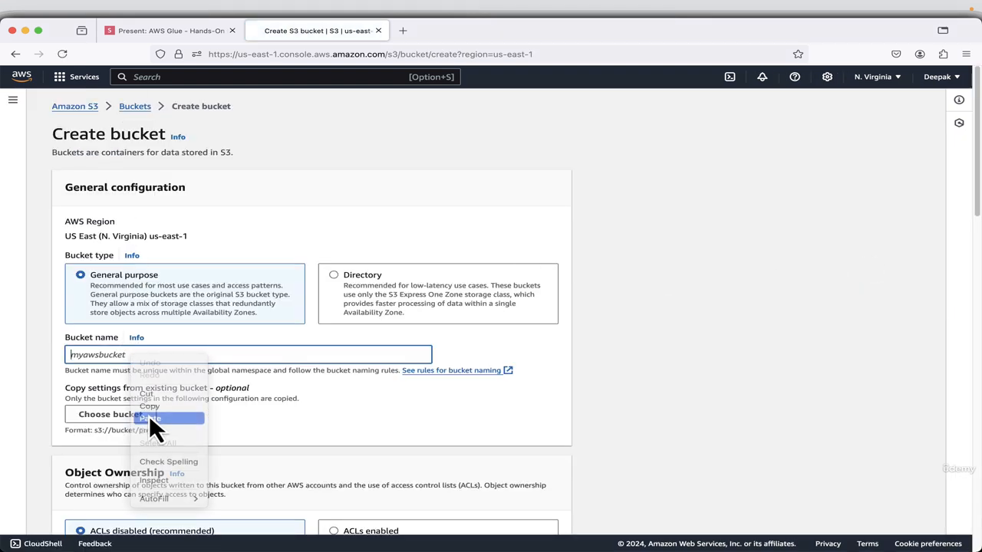
scroll(709, 418, "down", 5)
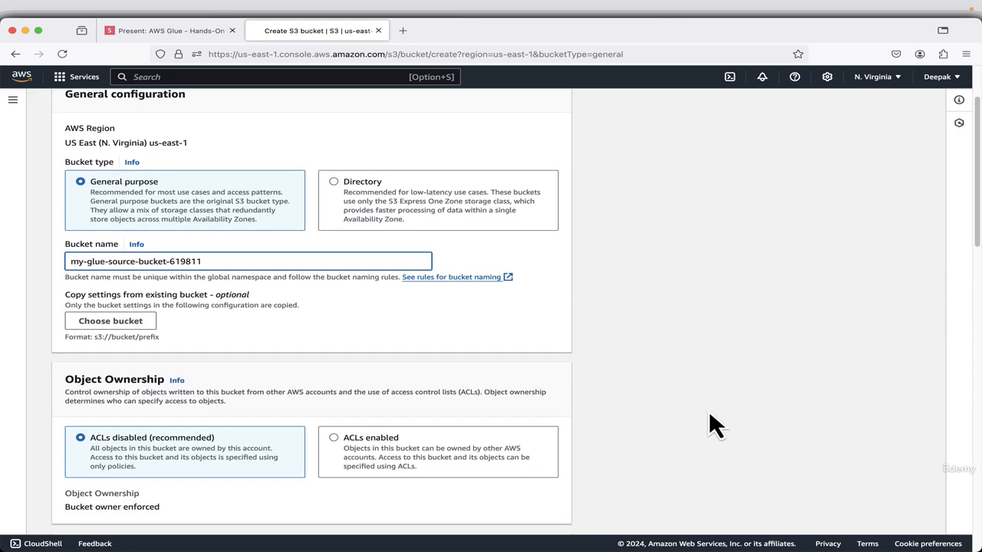
scroll(708, 414, "down", 15)
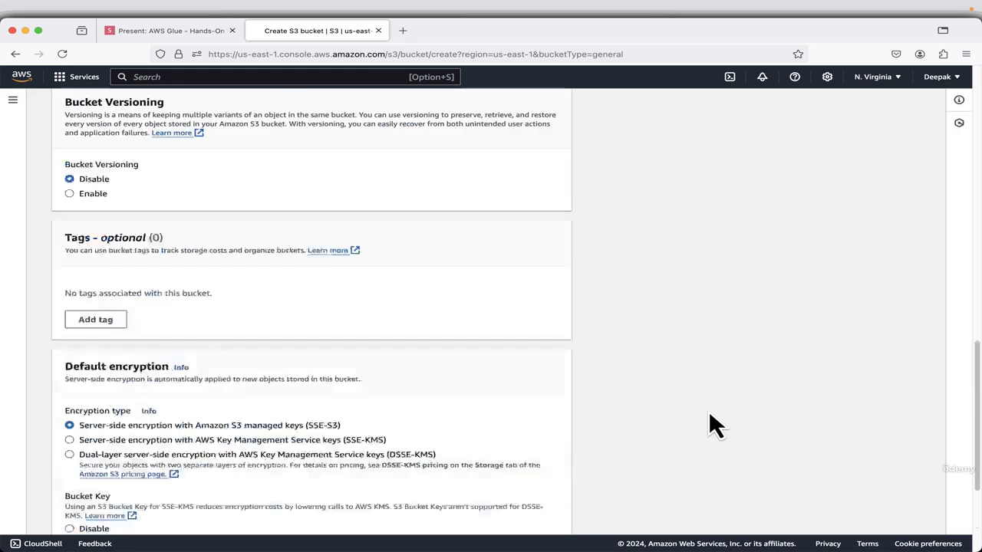
left_click(527, 528)
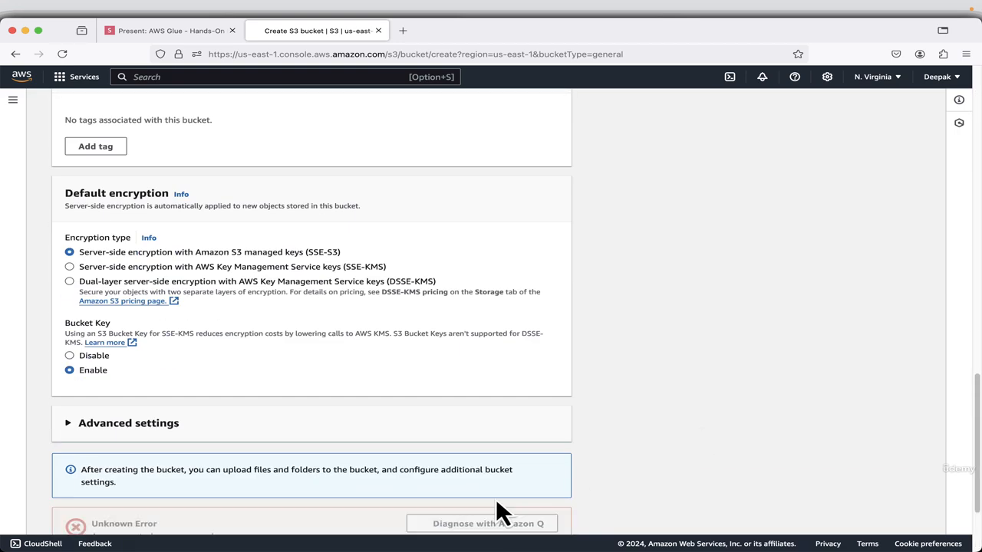
Switch to the slides and review the object ownership, public access, versioning and default encryption settings for the bucket.
left_click(164, 33)
left_click(963, 533)
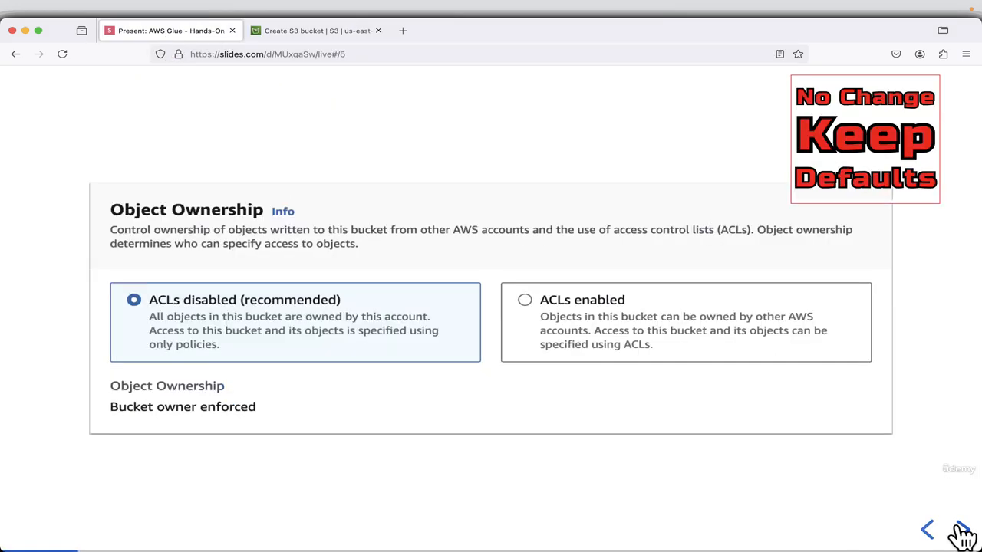
left_click(962, 532)
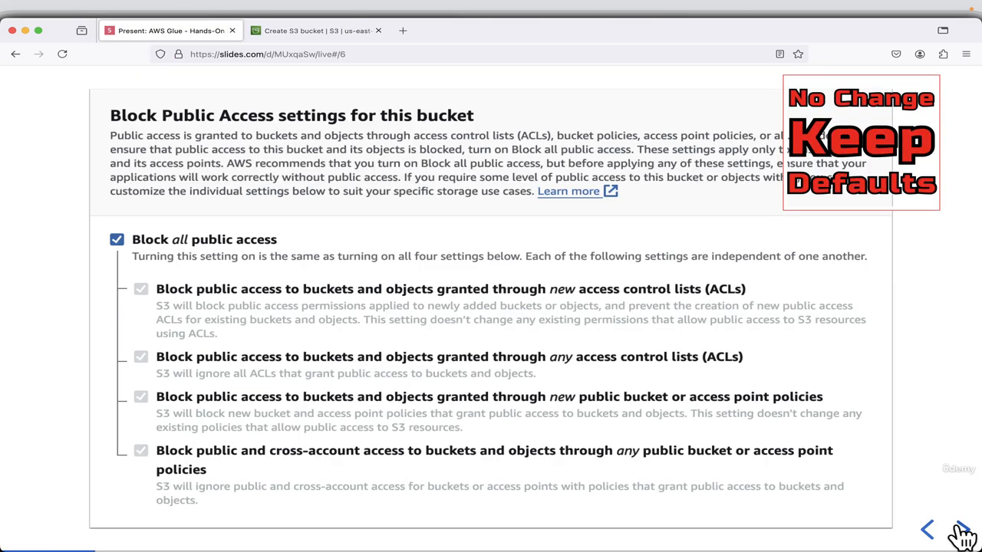
left_click(963, 533)
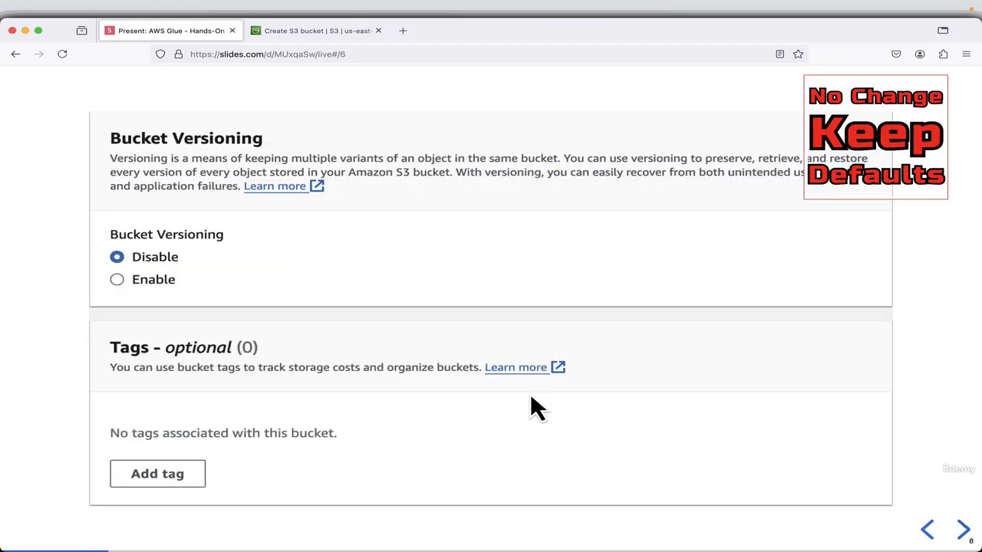
left_click(963, 533)
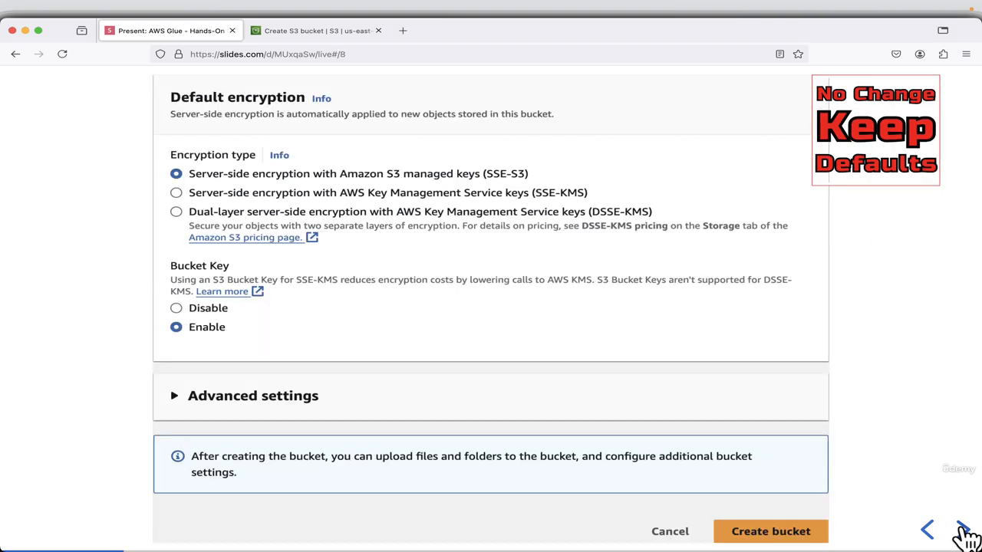
Advance the slides to the sales_data.csv sample and copy its full content.
left_click(964, 532)
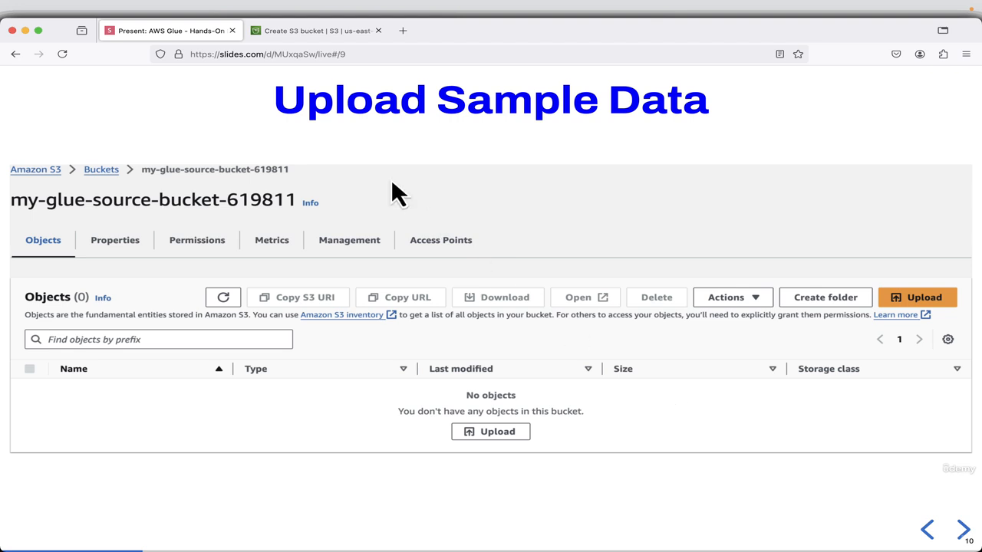
key("Right")
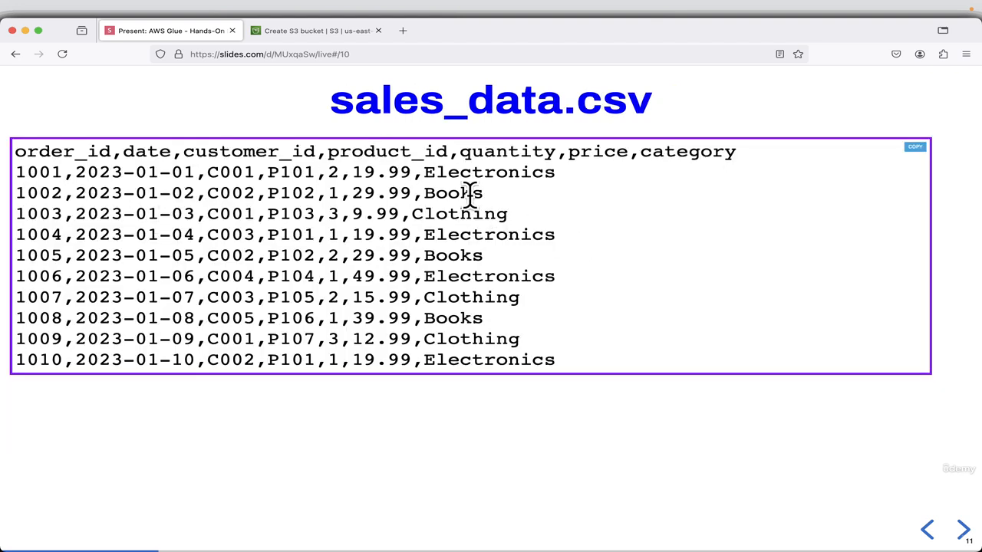
left_click(916, 147)
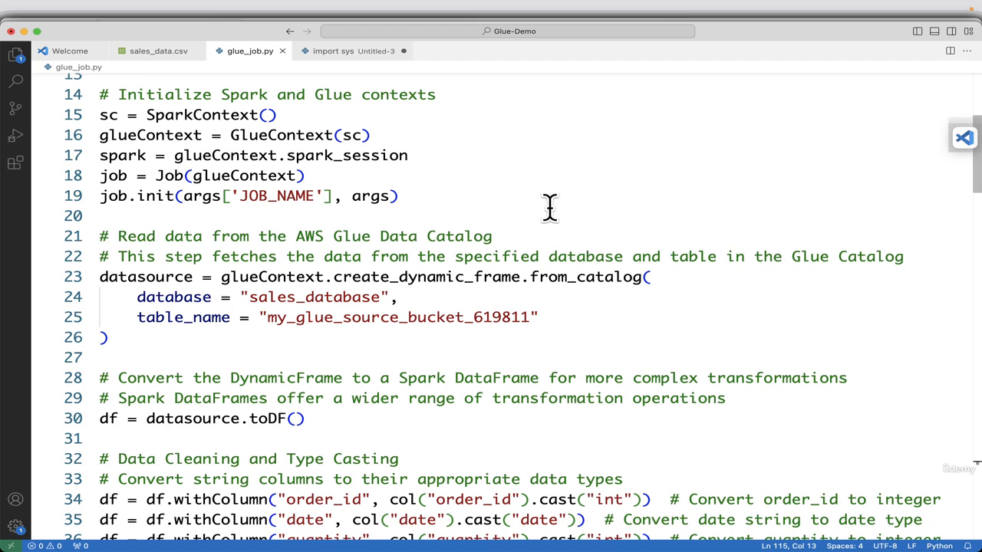
In VS Code, replace the entire content of sales_data.csv with the copied sample data and save the file.
left_click(159, 54)
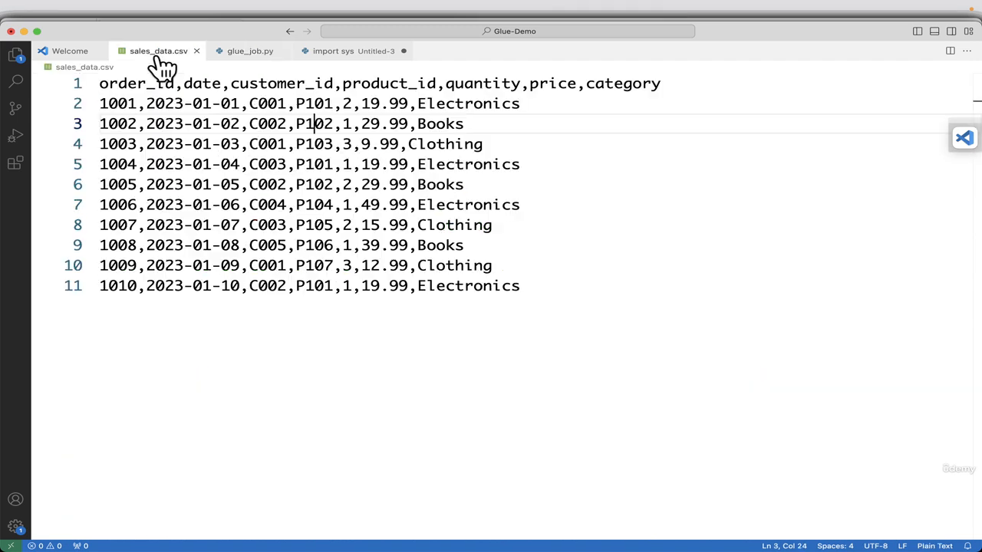
left_click(617, 305)
key("super+a")
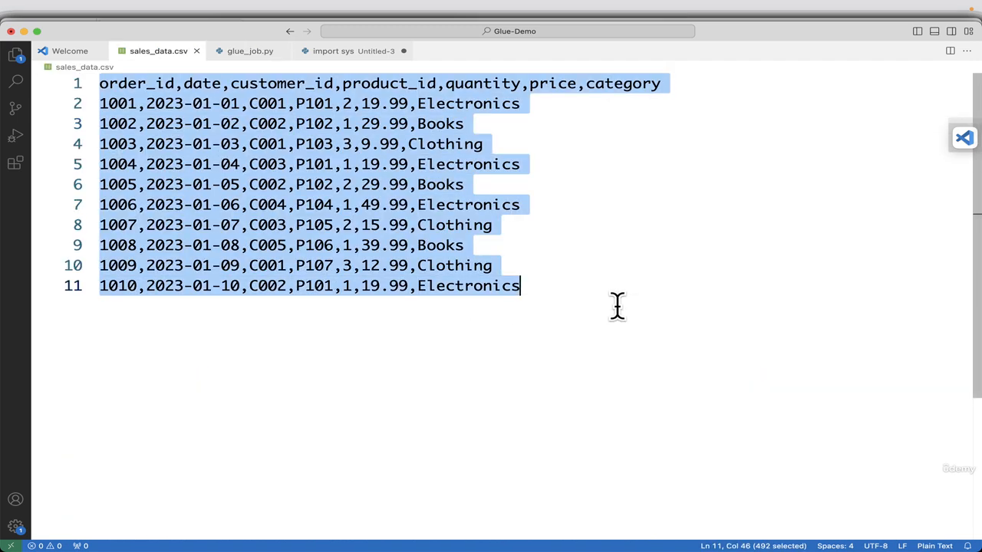
key("BackSpace")
key("super+v")
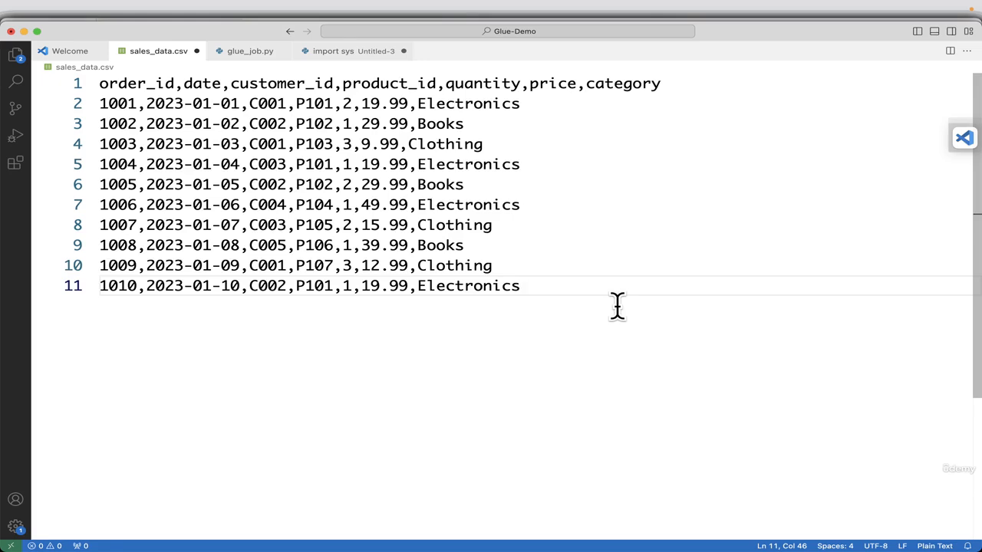
key("super+s")
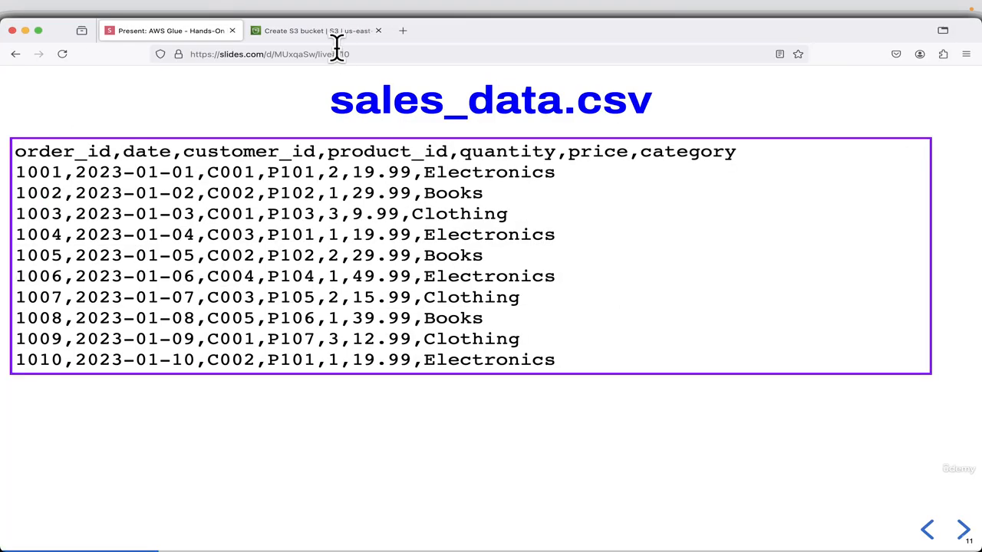
Return to the AWS console and retry creating the bucket under the name my-glue-source-bucket-619811.
left_click(330, 33)
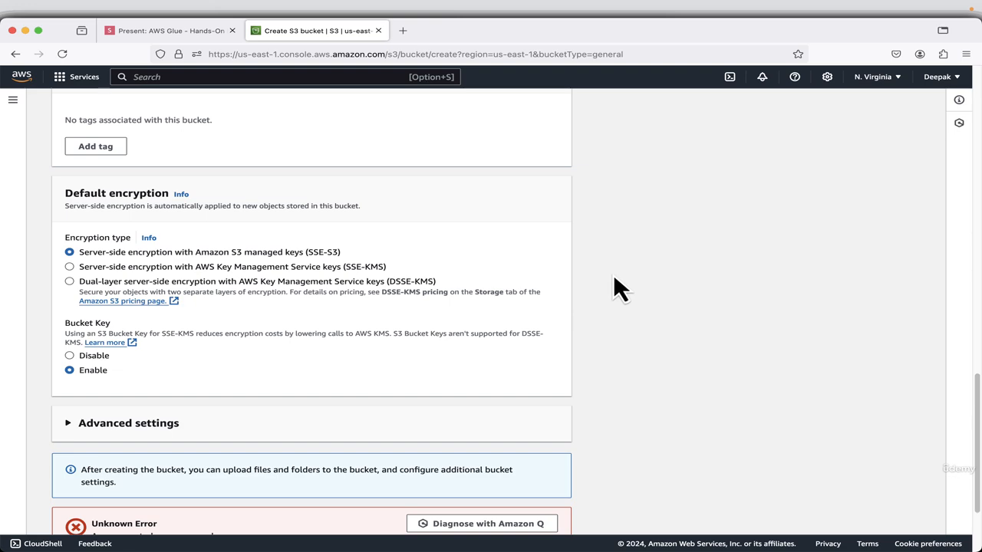
scroll(613, 273, "down", 3)
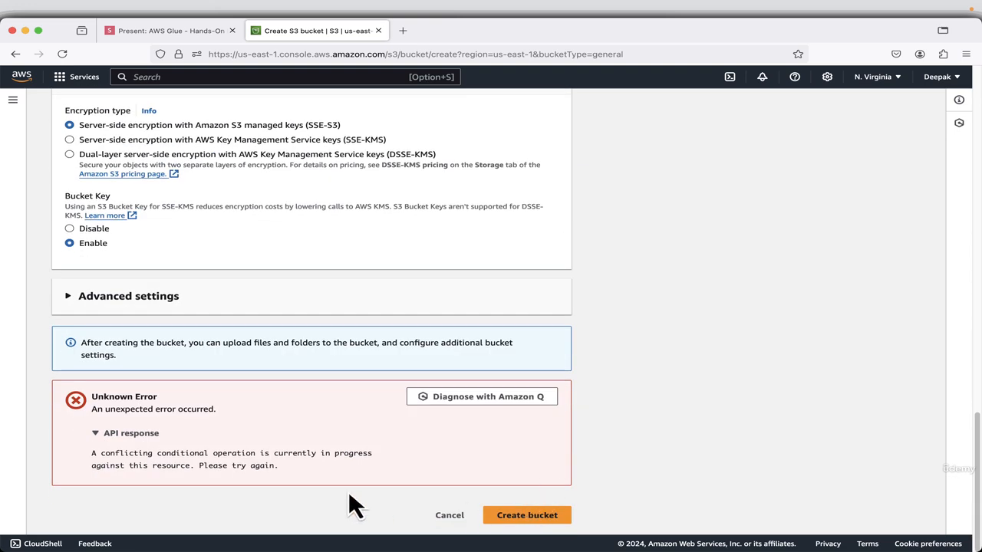
left_click(521, 517)
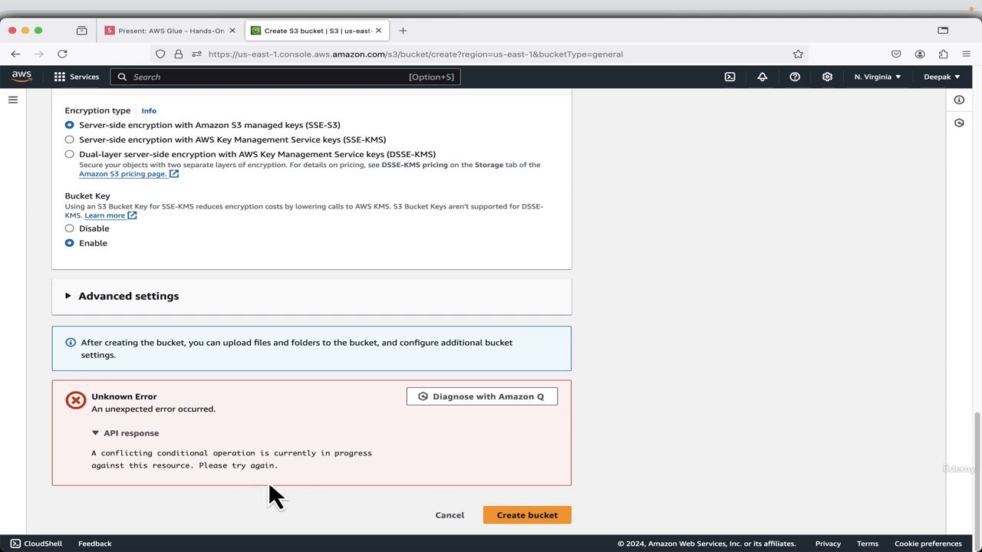
left_click(531, 522)
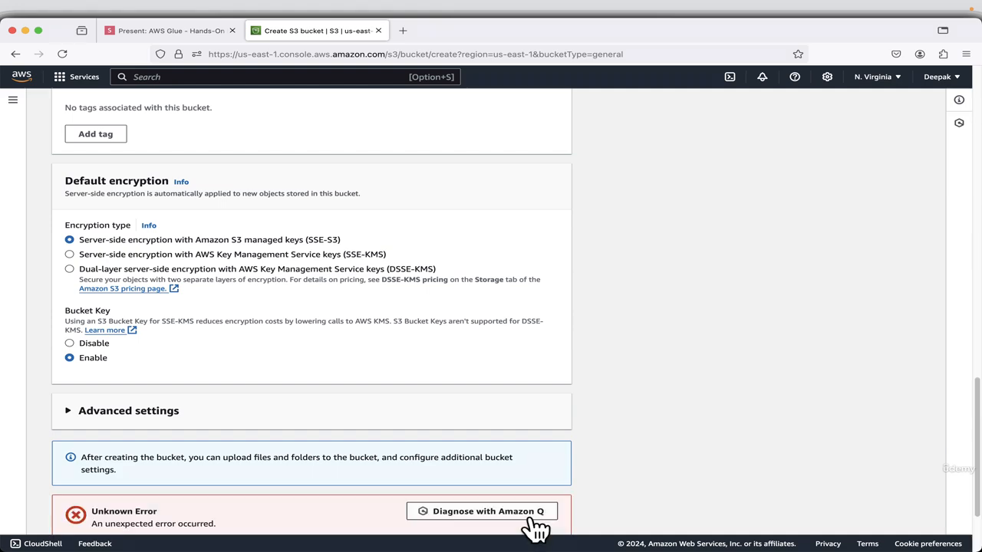
scroll(544, 430, "down", 2)
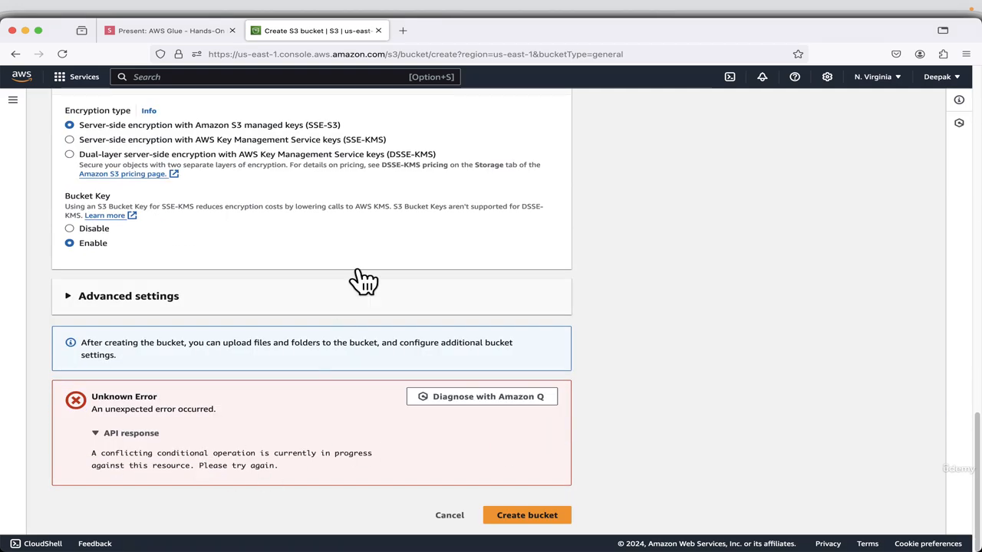
Change the bucket name to my-glue-source-bucket-619812 and create the bucket.
scroll(415, 223, "up", 15)
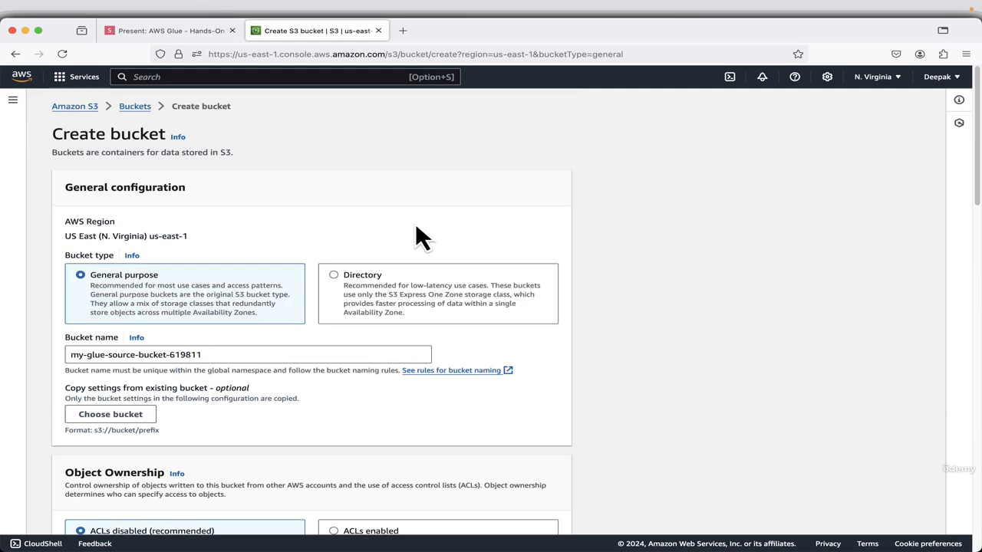
left_click(238, 354)
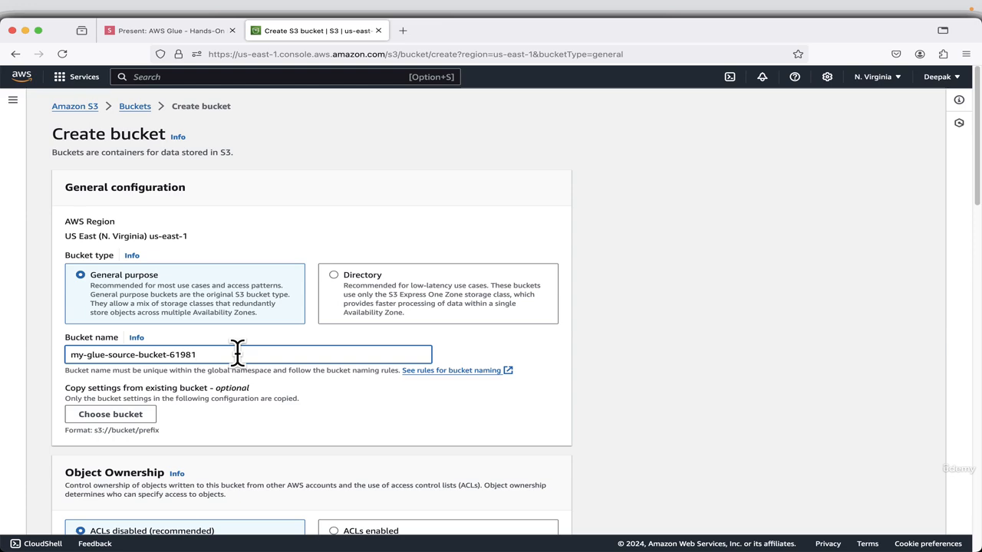
scroll(505, 315, "down", 15)
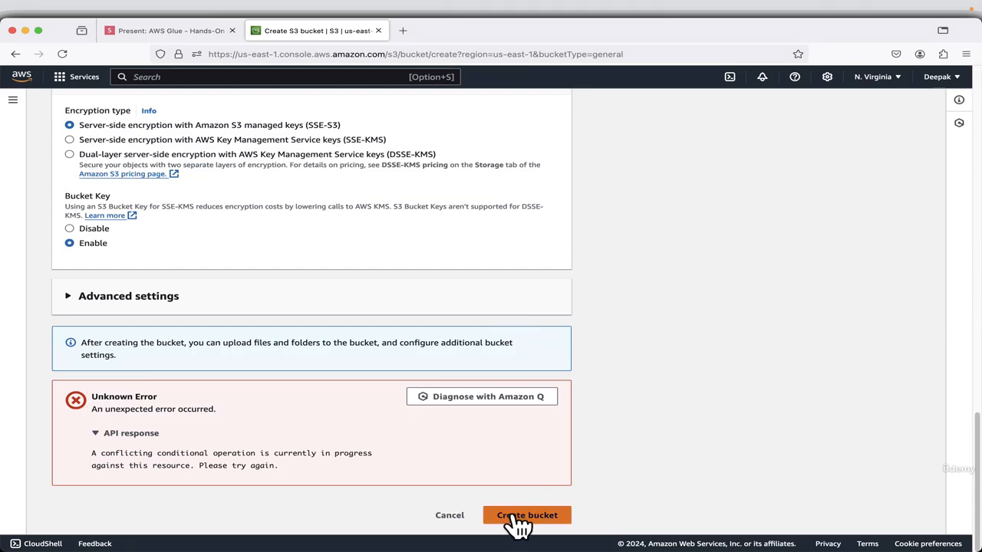
left_click(514, 522)
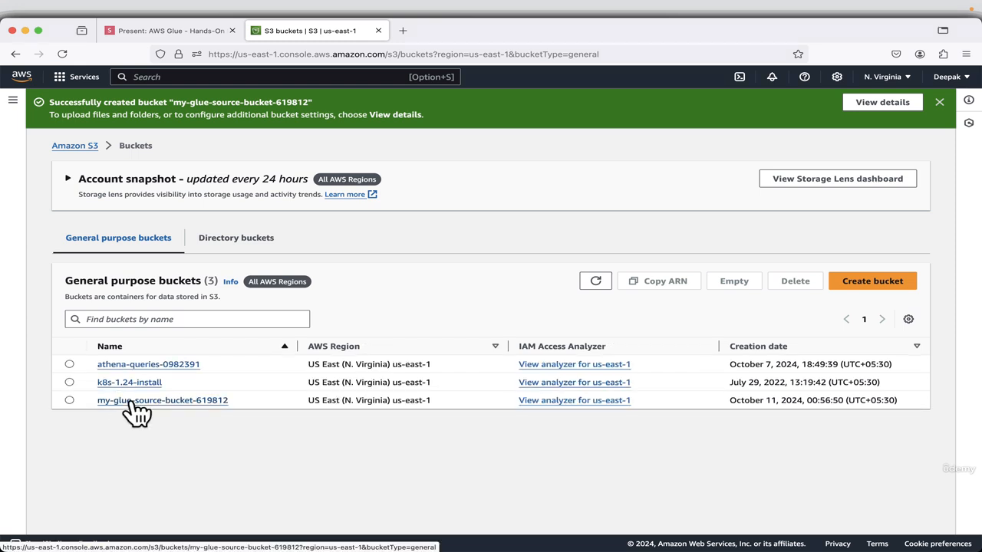
Upload sales_data.csv from the Desktop's Glue-Demo folder to my-glue-source-bucket-619812 and close the upload status.
left_click(137, 403)
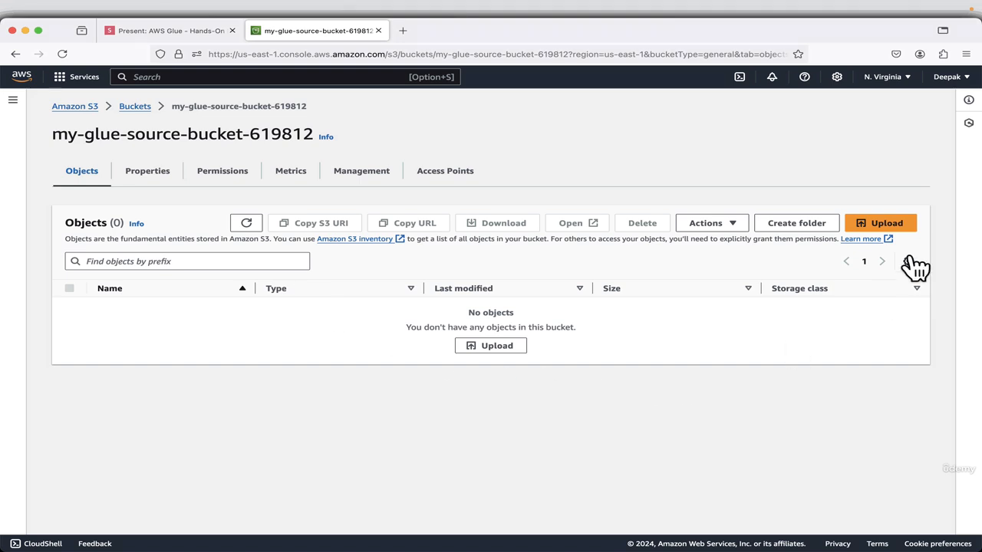
left_click(881, 225)
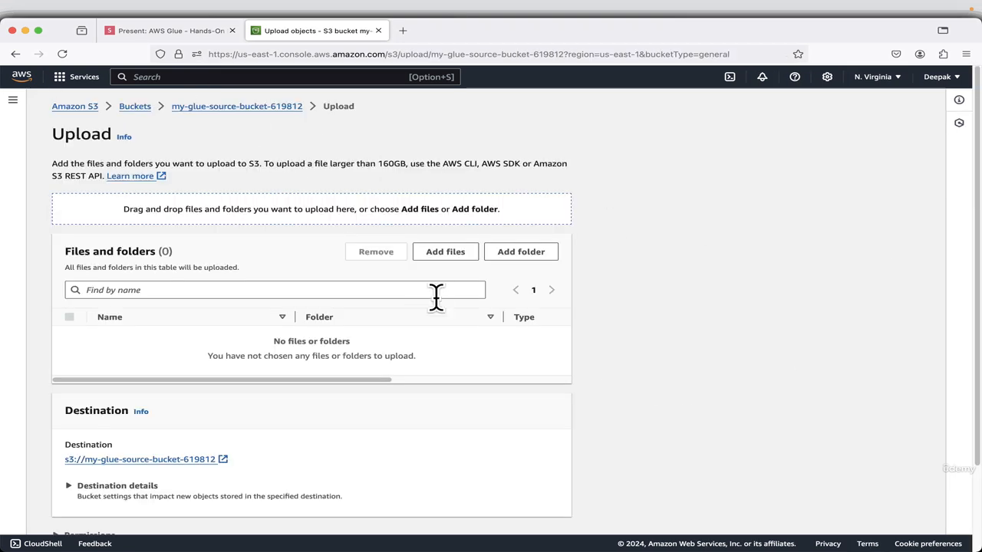
left_click(447, 253)
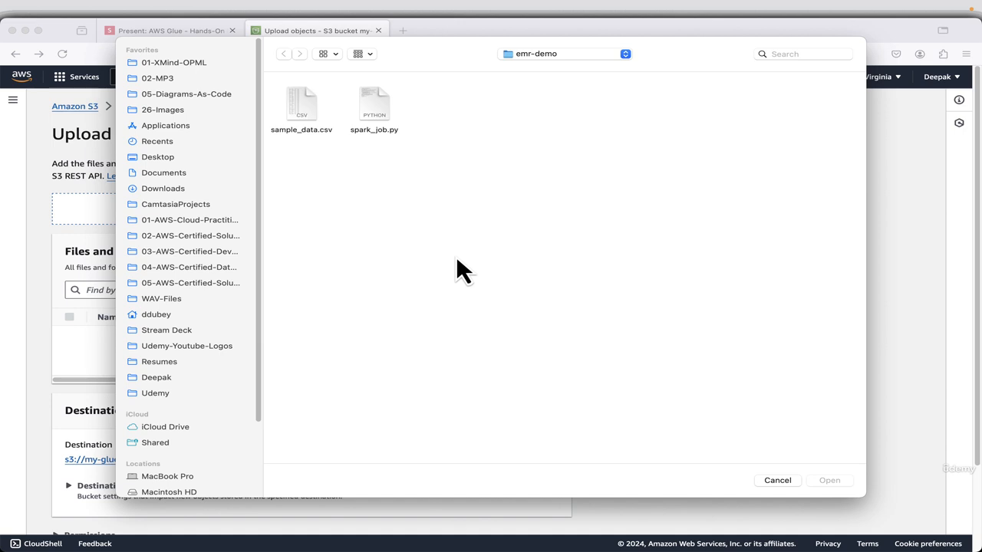
left_click(160, 161)
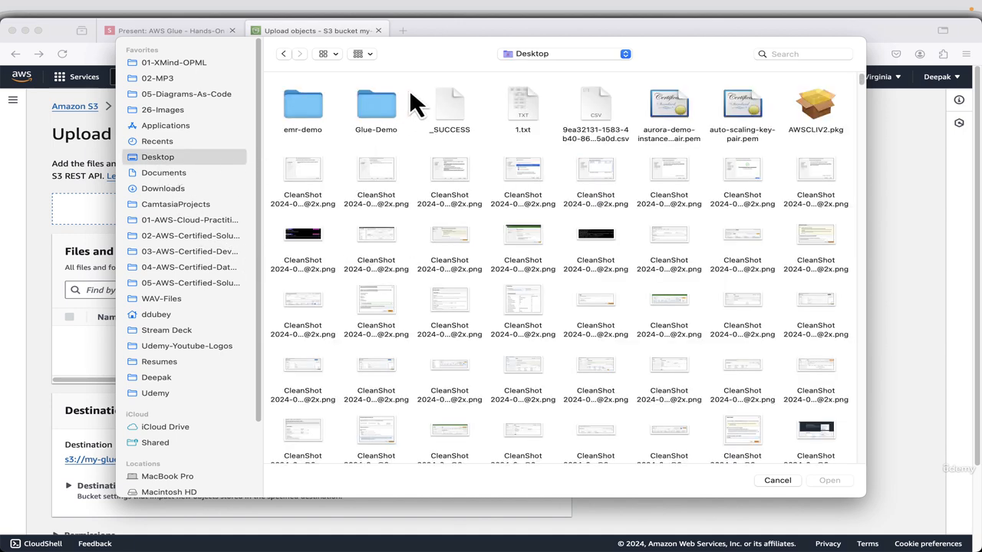
double_click(384, 111)
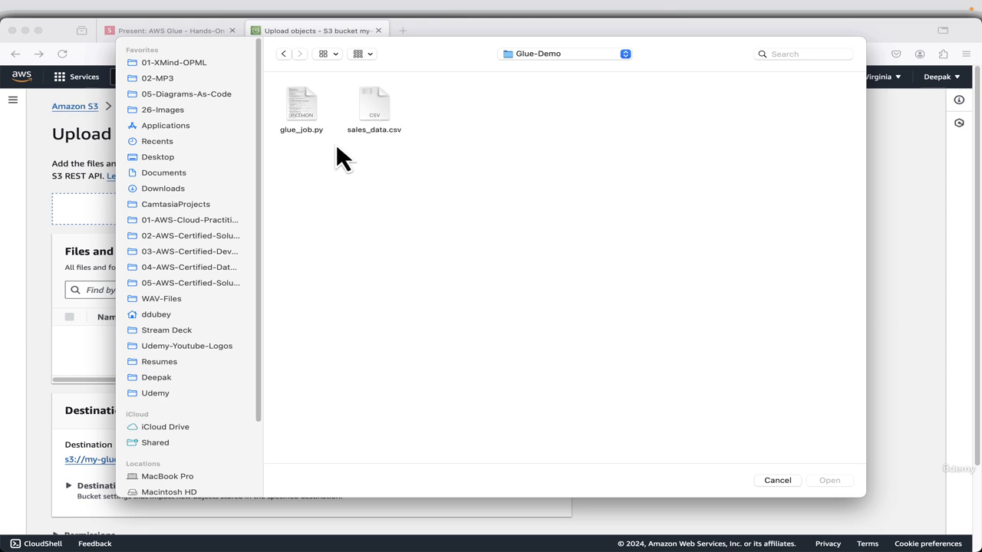
left_click(389, 112)
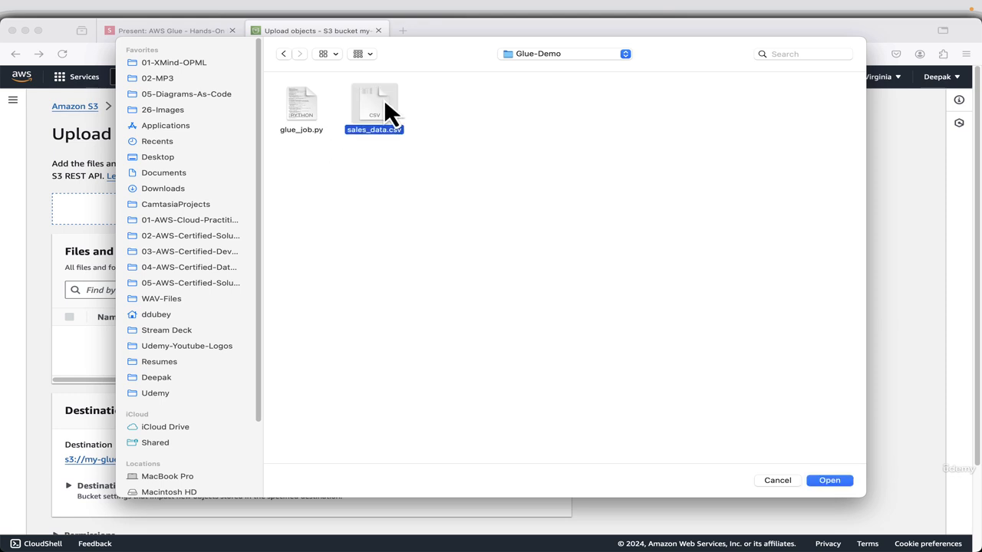
left_click(830, 480)
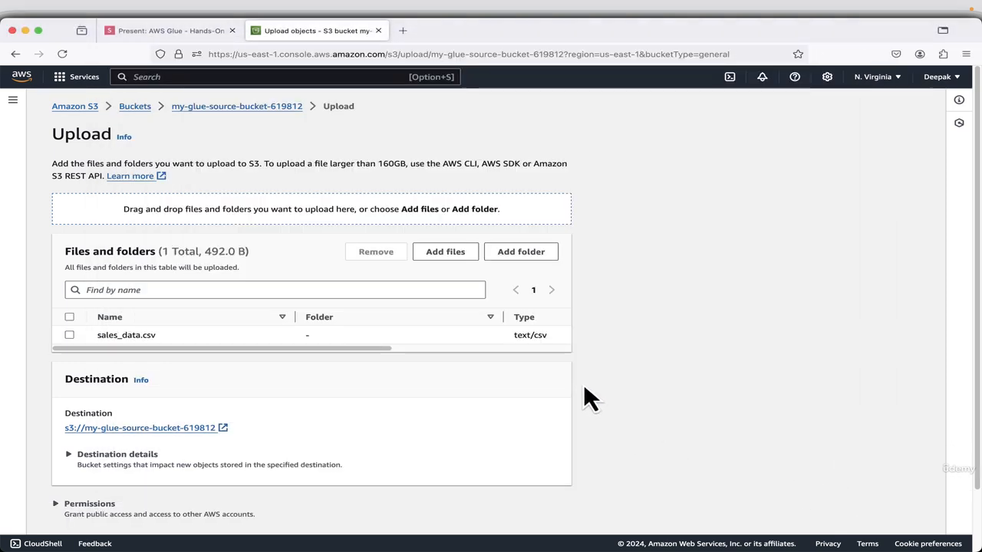
scroll(584, 387, "down", 2)
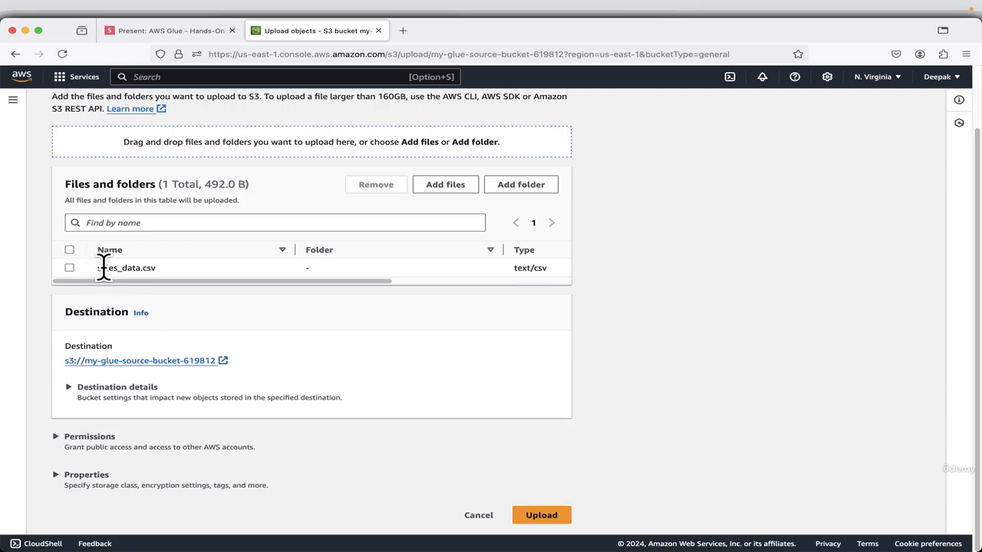
left_click(541, 518)
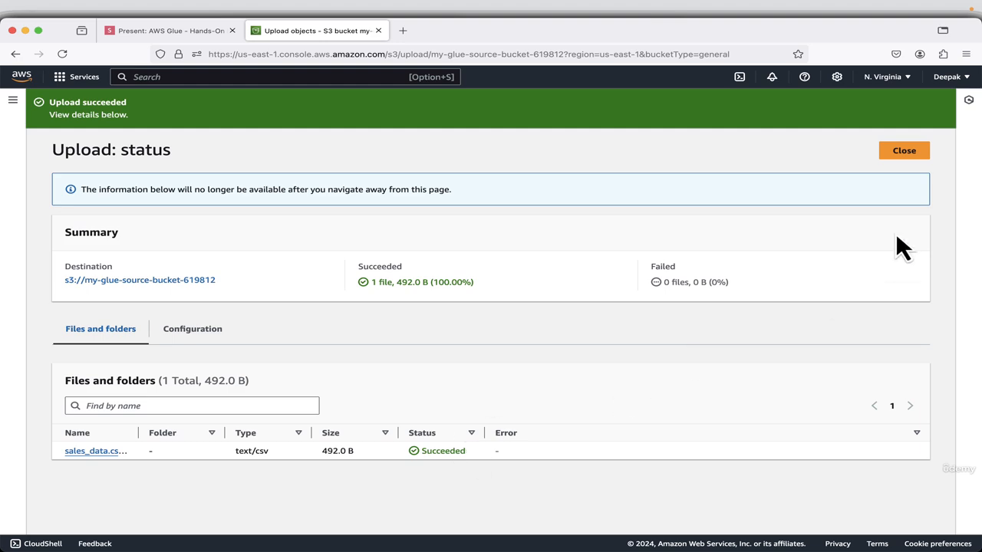
left_click(904, 151)
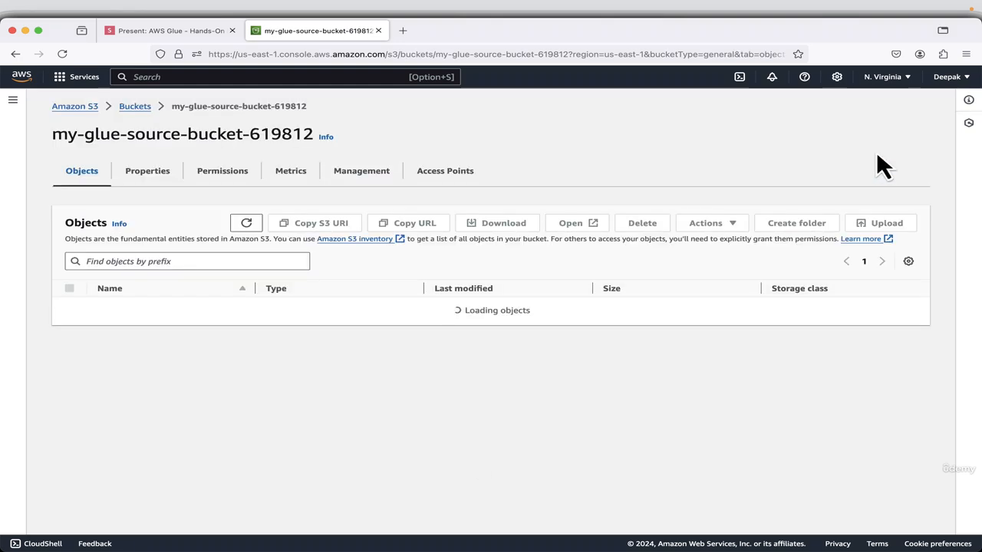
Switch to the slides, advance to the second S3 bucket slide and copy the bucket name my-glue-processed-bucket-619811.
left_click(134, 33)
key("Right")
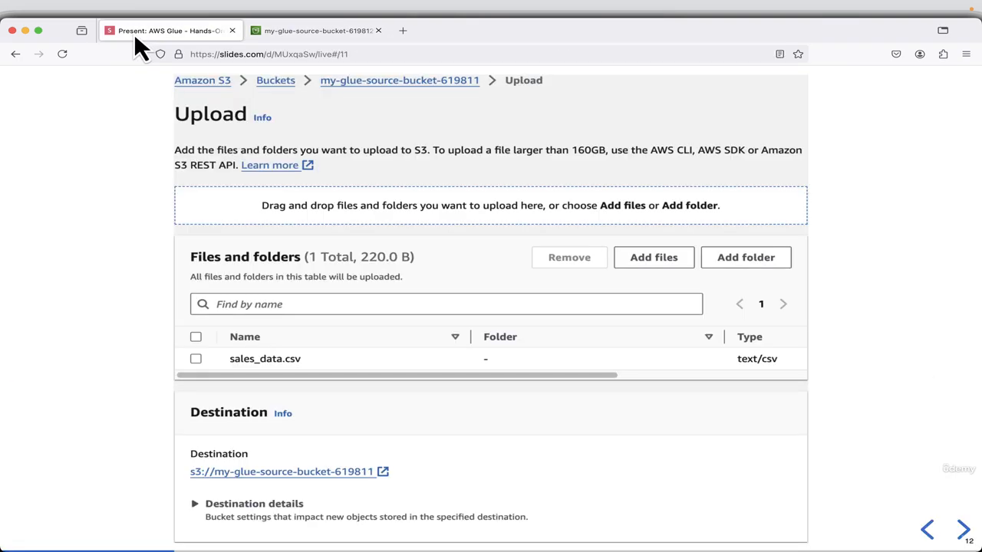
key("Right")
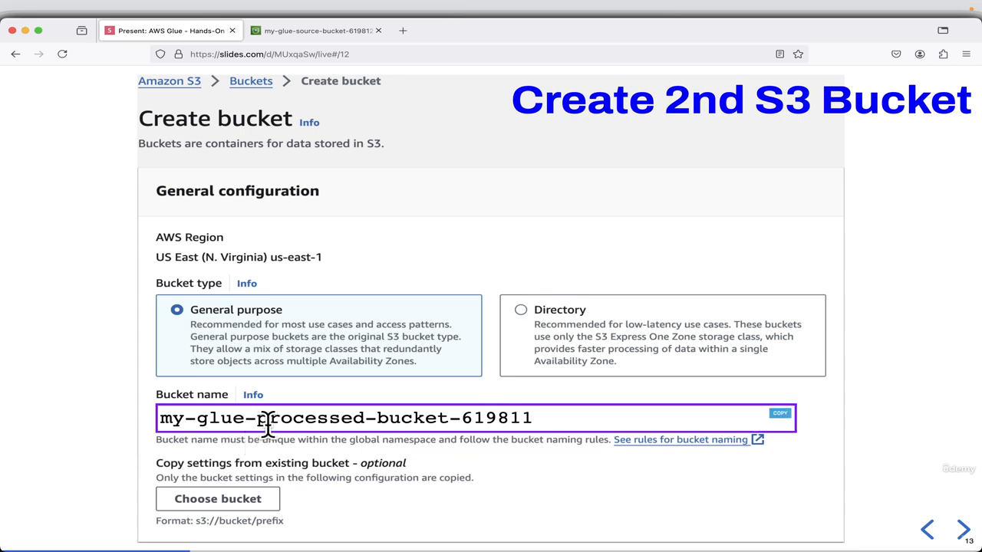
left_click(779, 415)
Return to the S3 bucket list and try to create a bucket named my-glue-processed-bucket-619811 with the default settings.
left_click(329, 35)
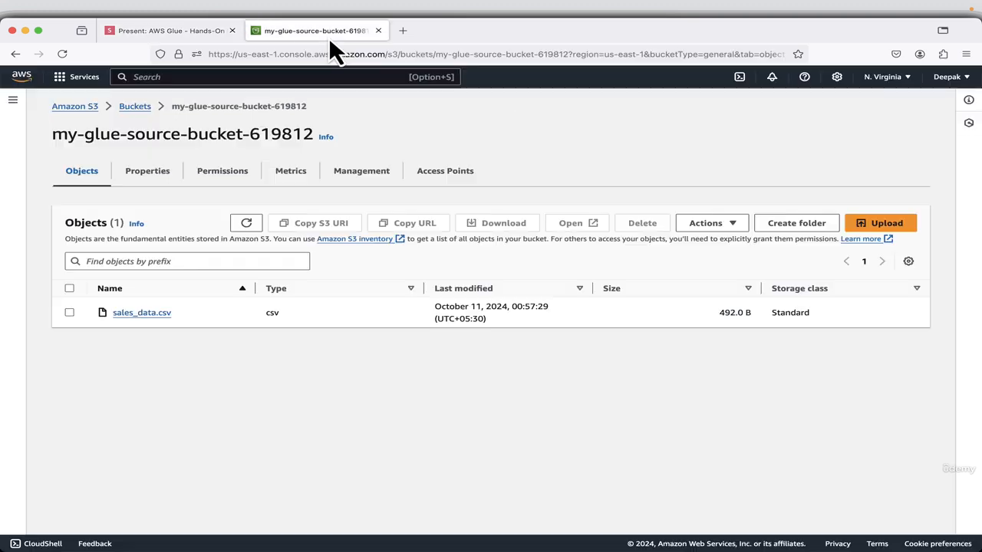
left_click(135, 107)
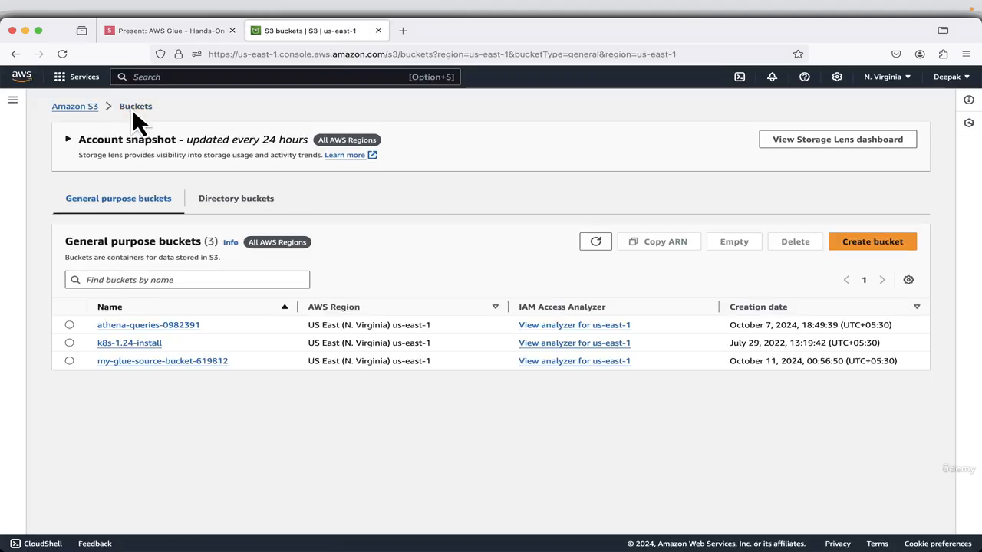
left_click(880, 244)
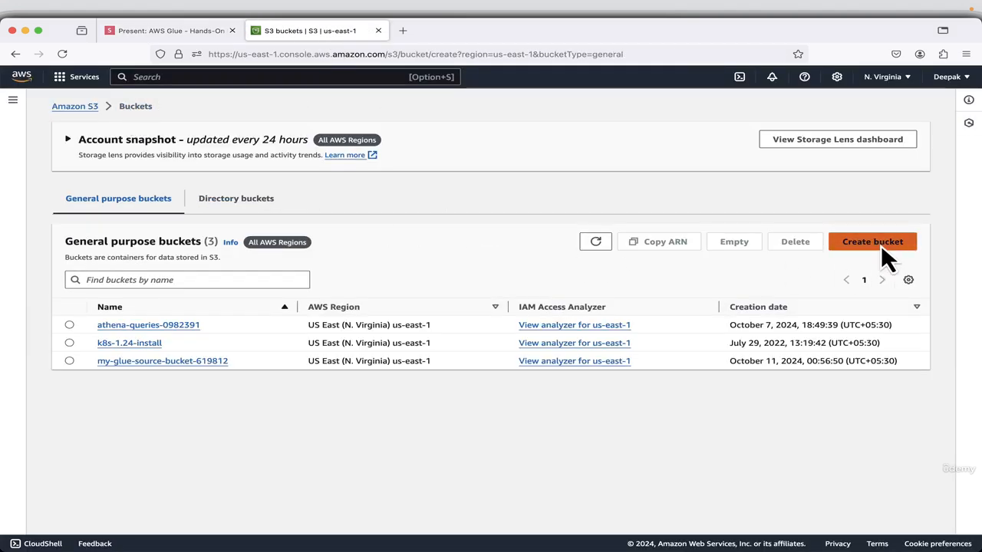
left_click(237, 350)
right_click(237, 350)
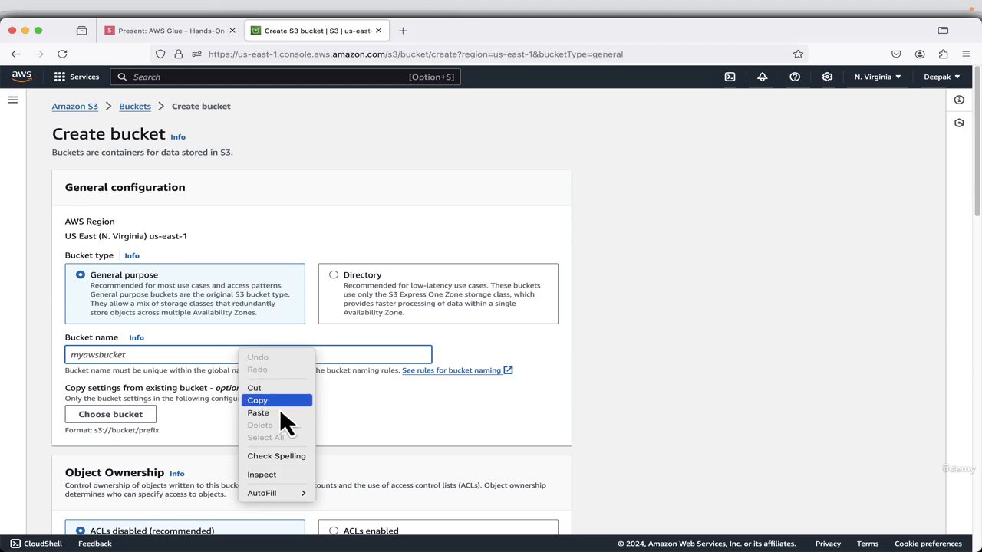
left_click(280, 413)
scroll(494, 427, "down", 15)
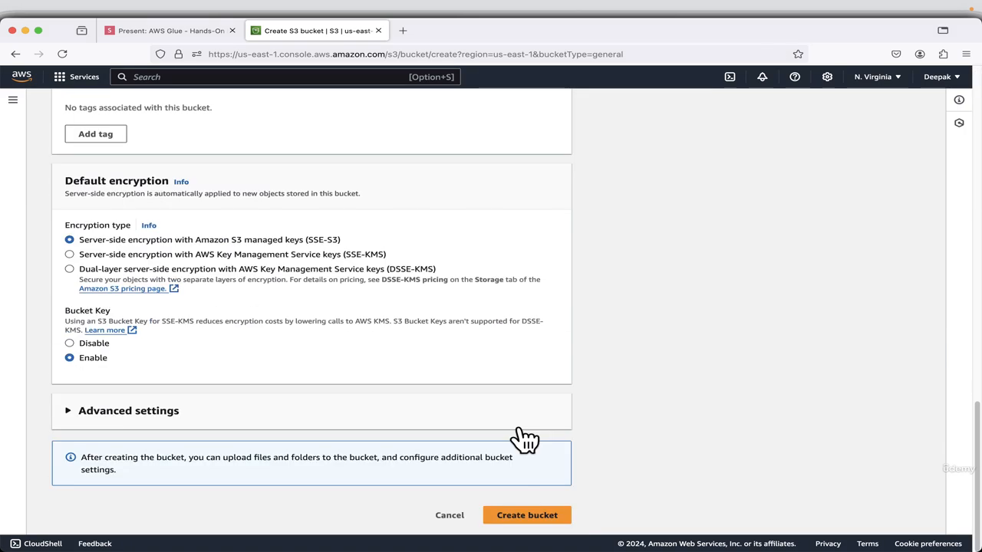
left_click(520, 518)
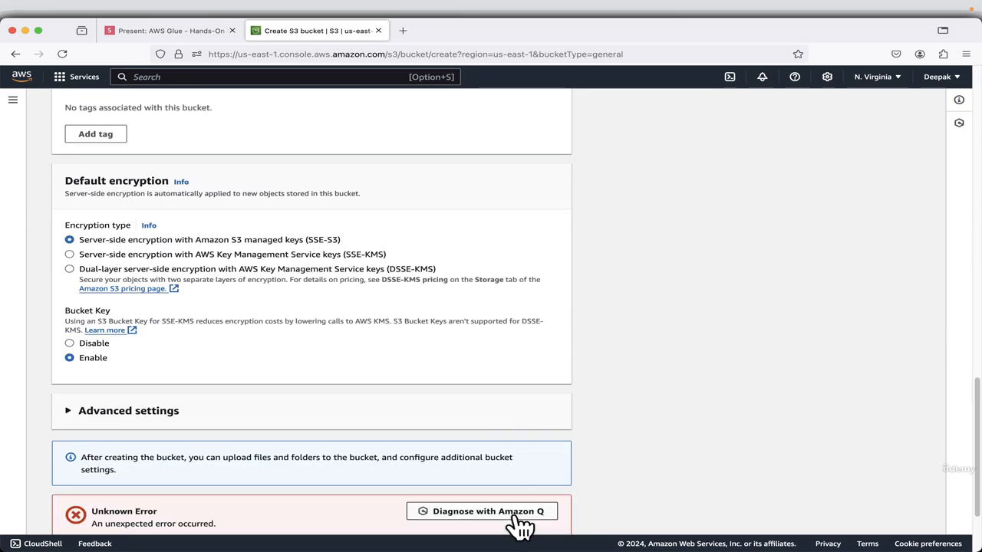
Change the bucket name to my-glue-processed-bucket-619812 and create the bucket.
scroll(552, 460, "down", 3)
scroll(530, 421, "up", 15)
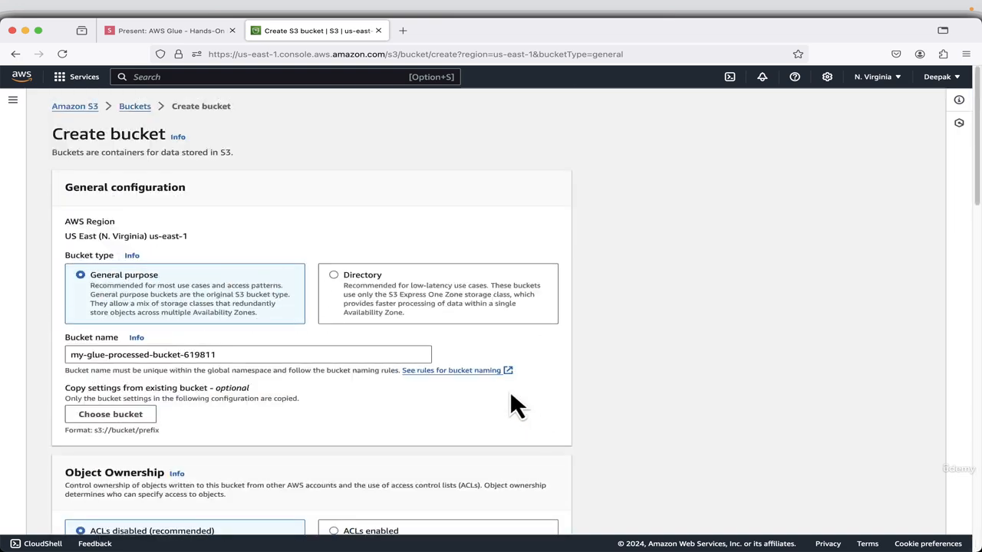
left_click(236, 354)
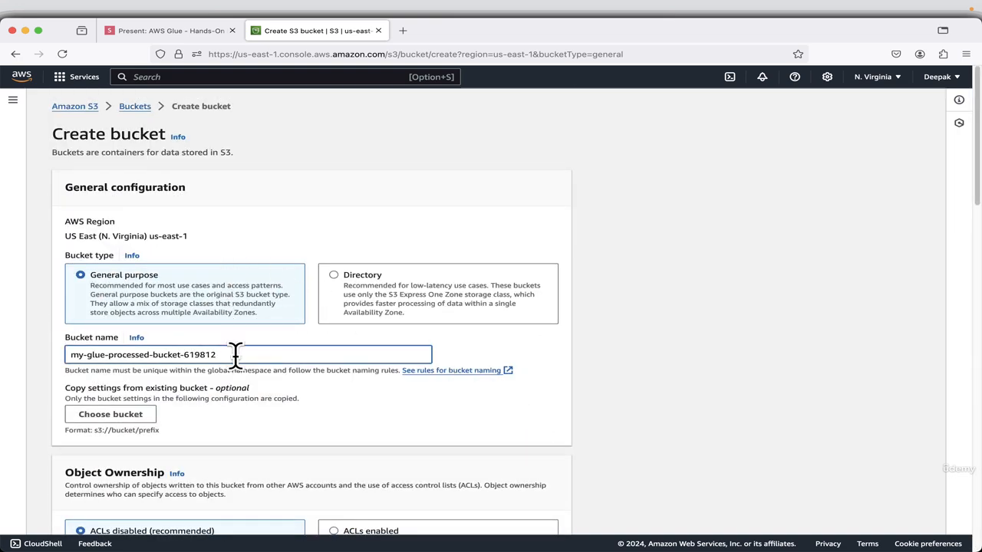
type("2")
scroll(767, 309, "down", 15)
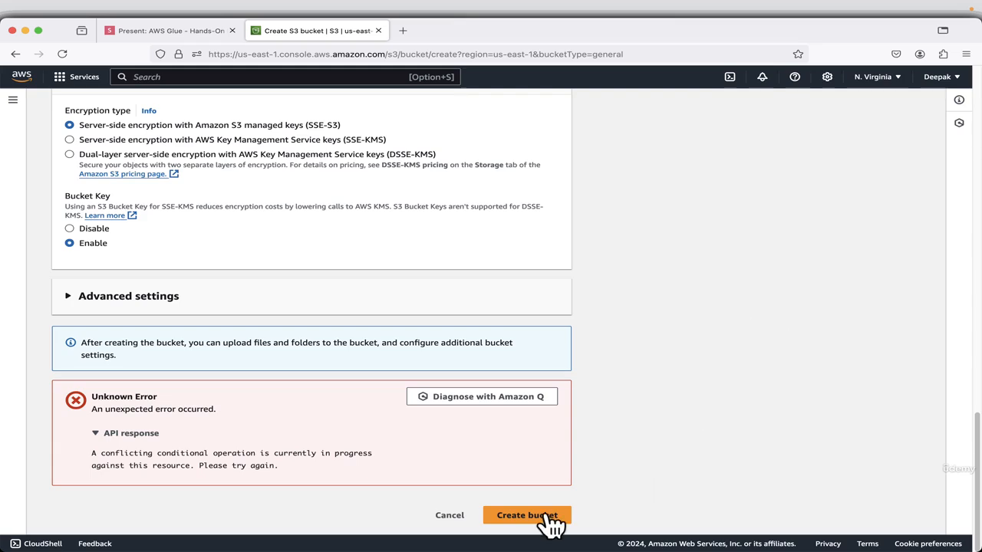
left_click(549, 517)
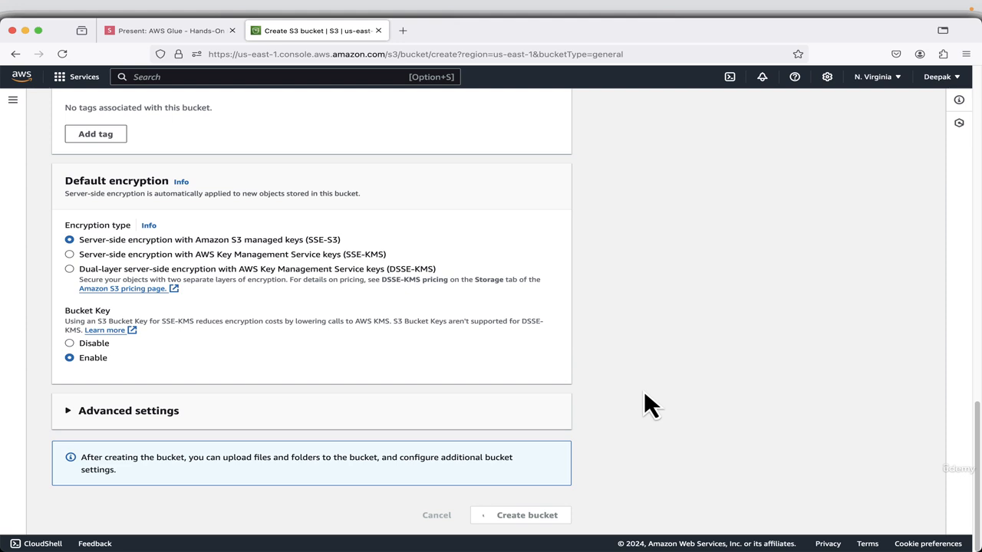
Switch to the slides and advance past the AWS Glue title to the slide on creating a database.
left_click(179, 30)
key("Right")
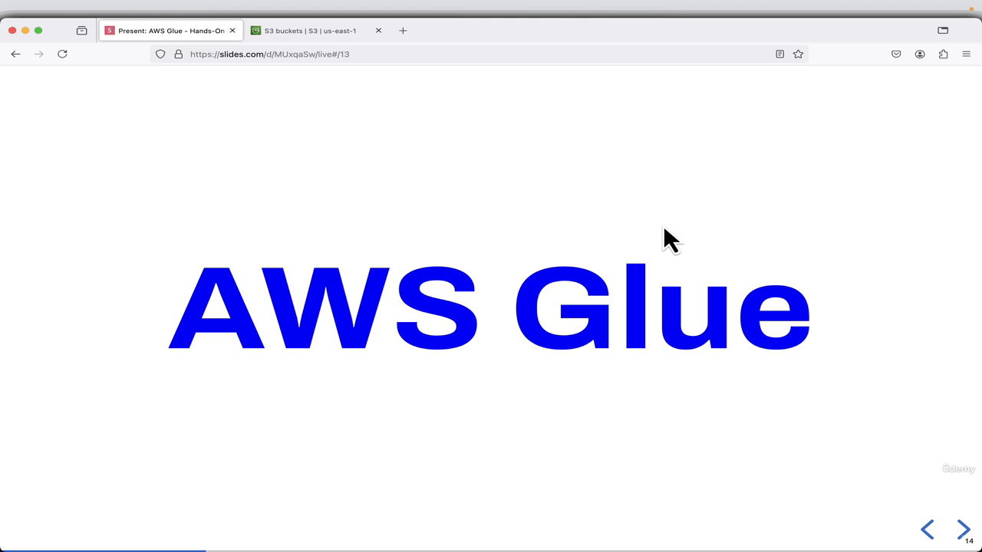
key("Right")
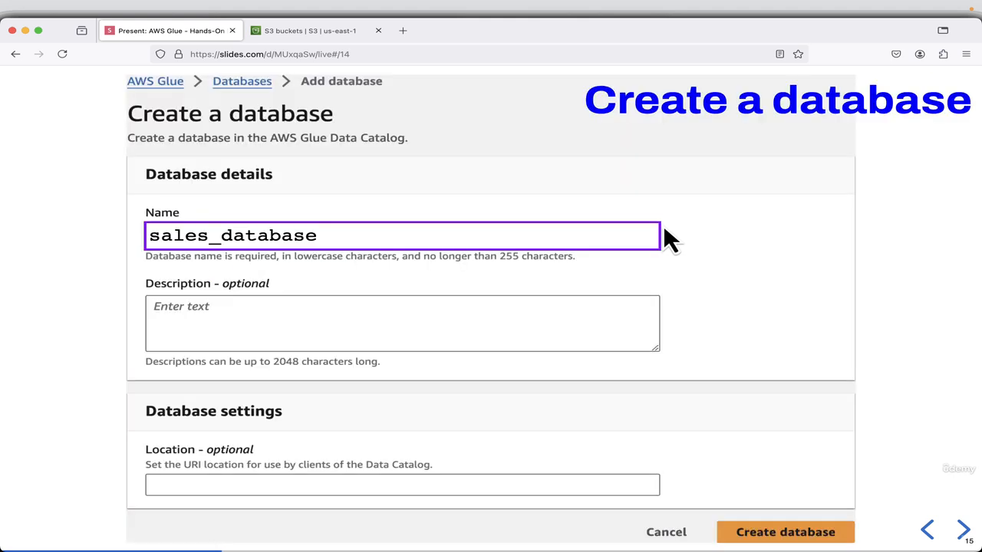
Return to the AWS console, search the services for glue and open AWS Glue in a new browser tab.
left_click(304, 29)
left_click(252, 74)
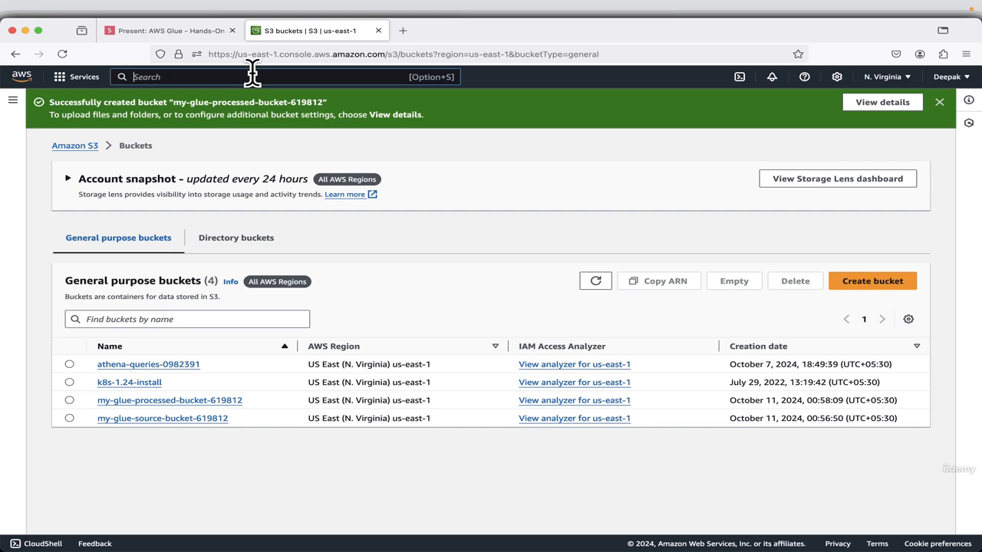
type("glue")
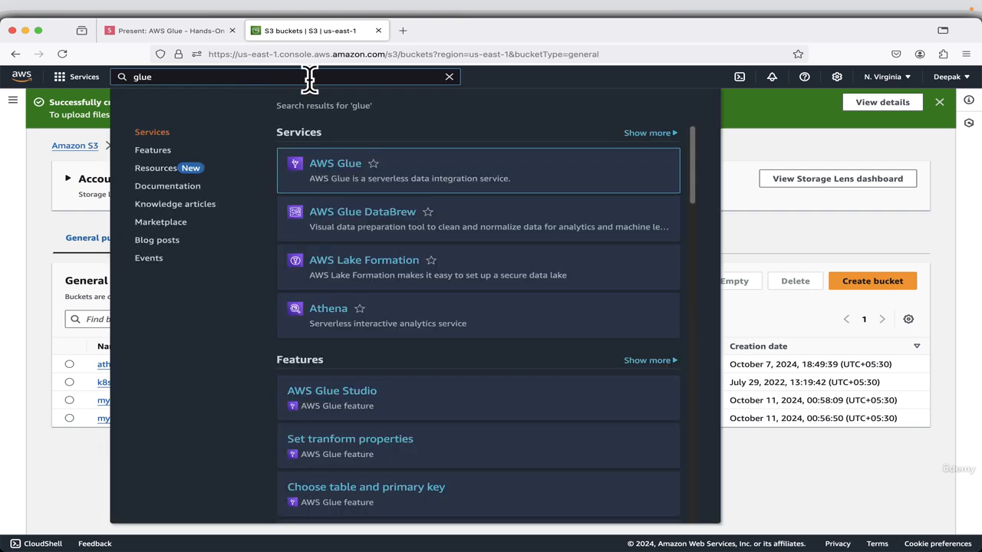
right_click(332, 163)
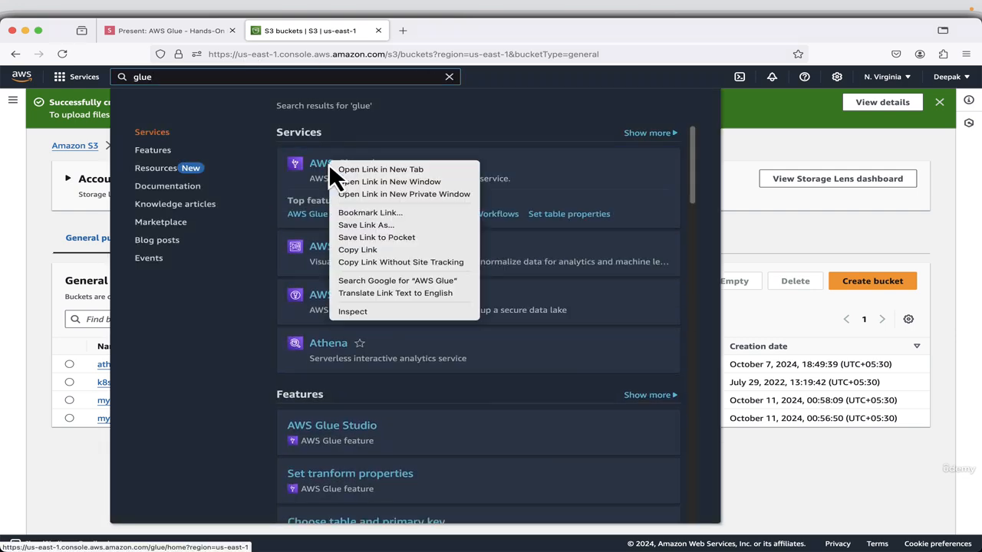
left_click(353, 166)
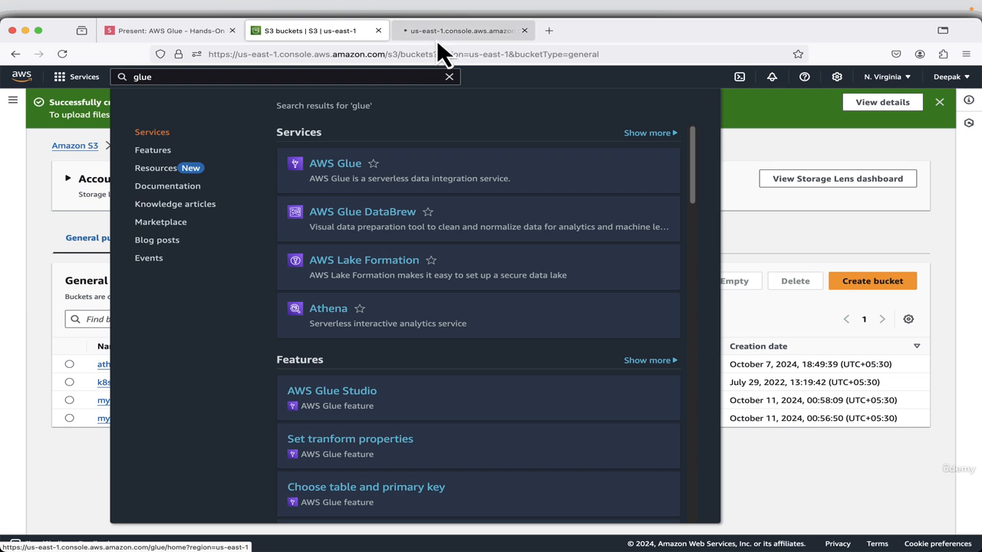
left_click(437, 37)
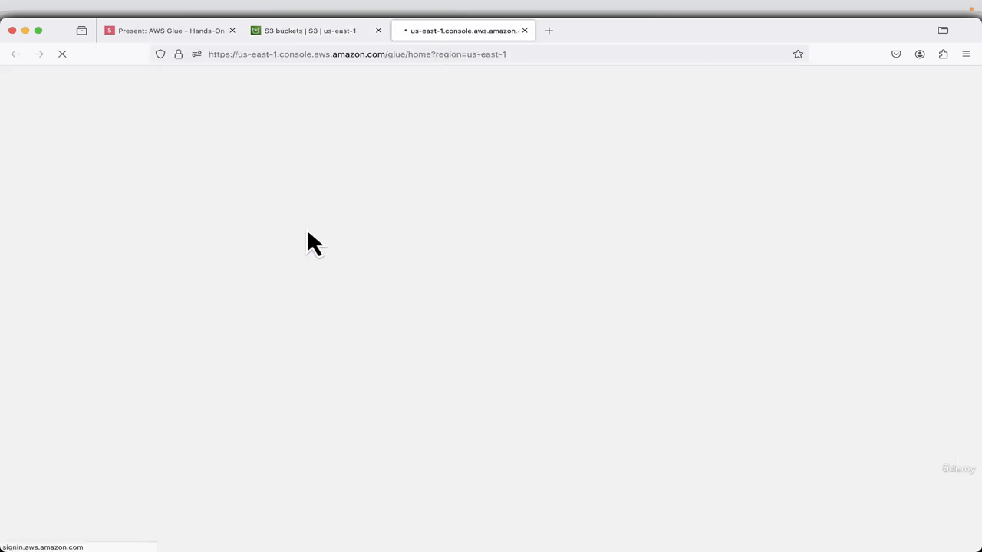
Copy the database name sales_database from the slides and return to the AWS Glue console.
left_click(149, 34)
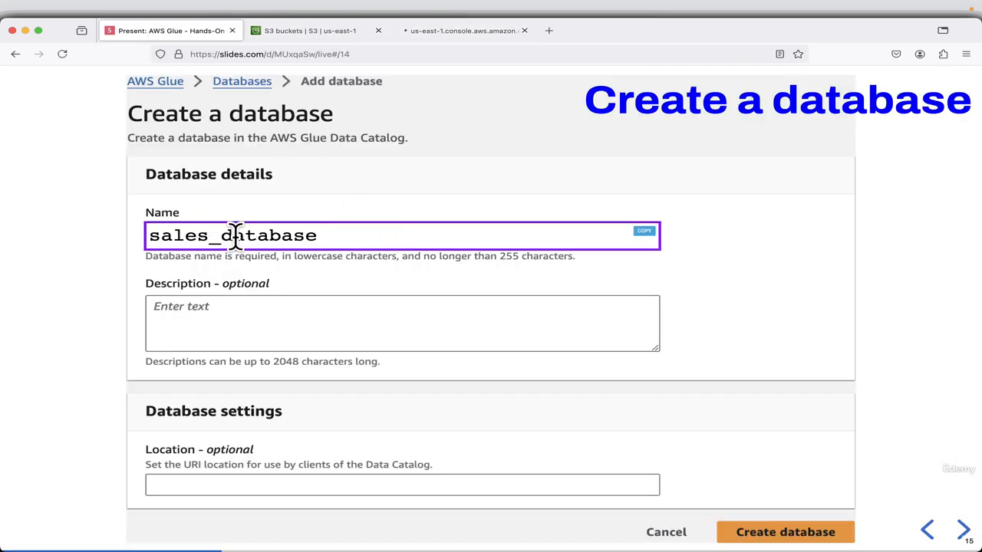
left_click(647, 231)
left_click(451, 39)
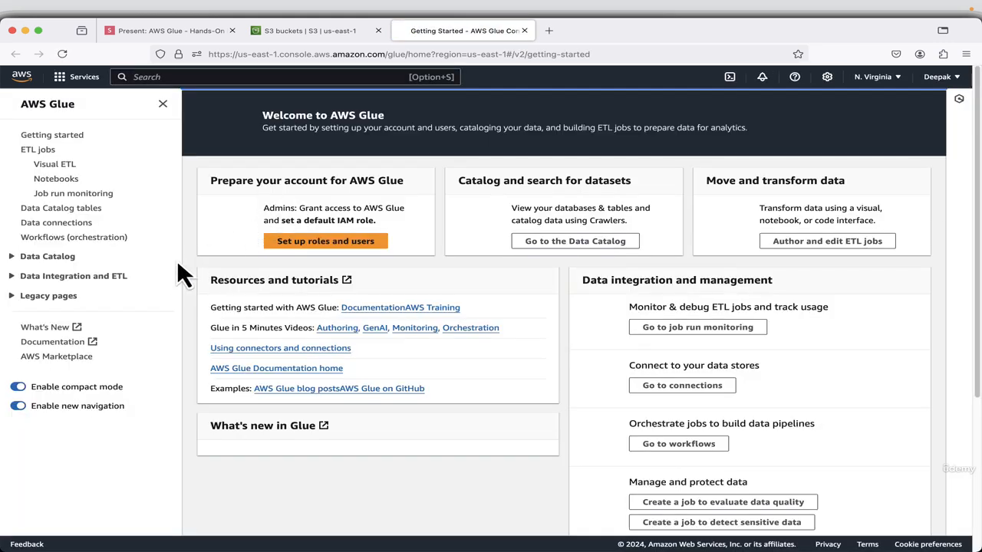
Create a Data Catalog database named sales_database in AWS Glue.
left_click(16, 260)
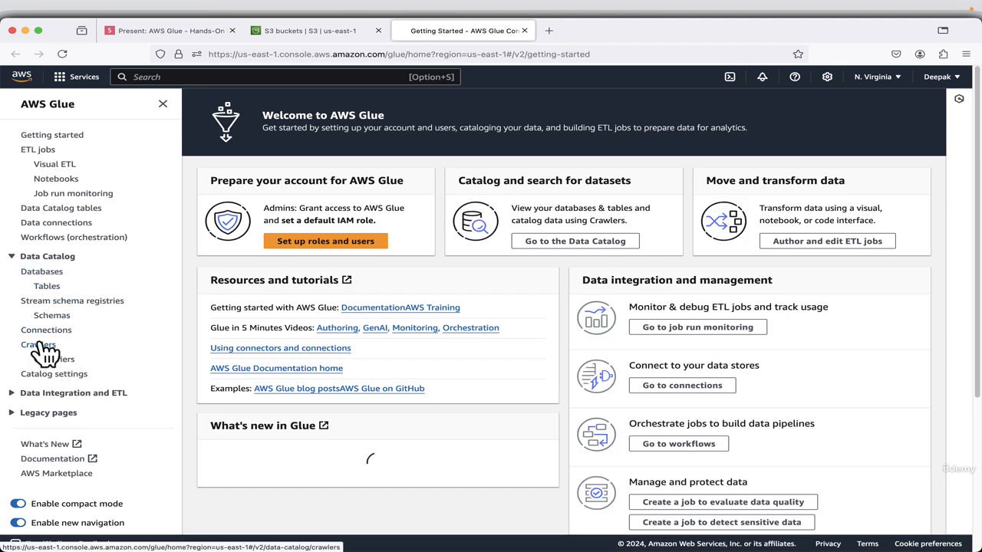
left_click(45, 273)
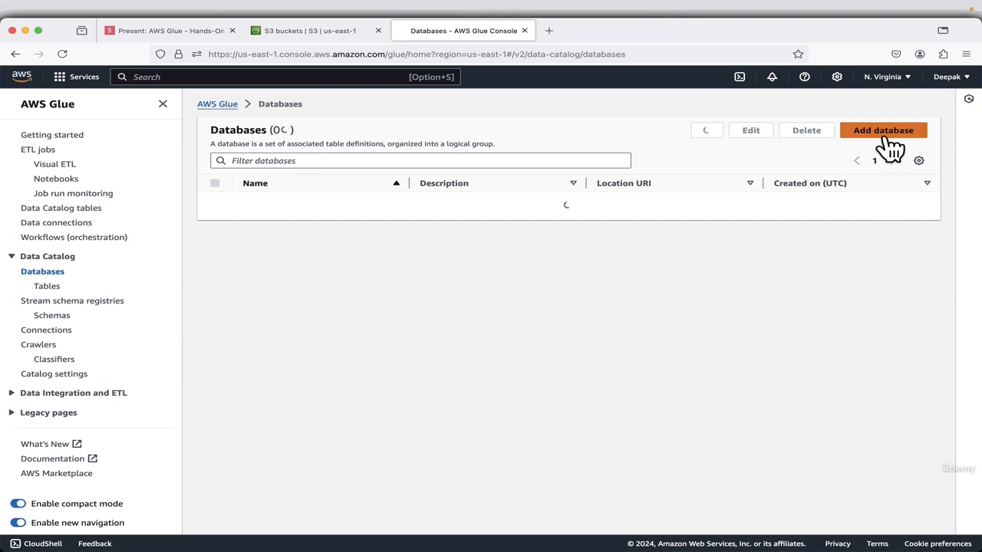
left_click(884, 135)
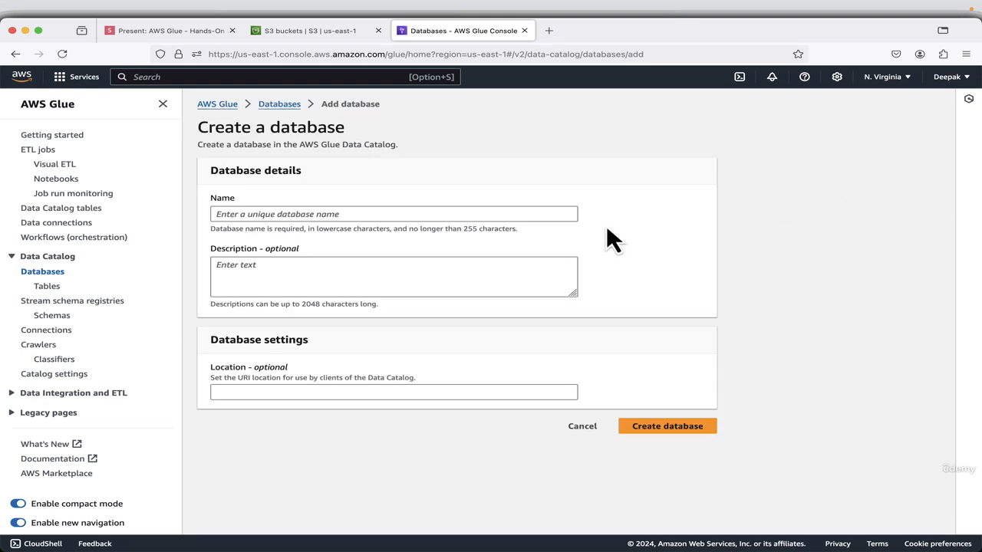
right_click(323, 213)
left_click(339, 273)
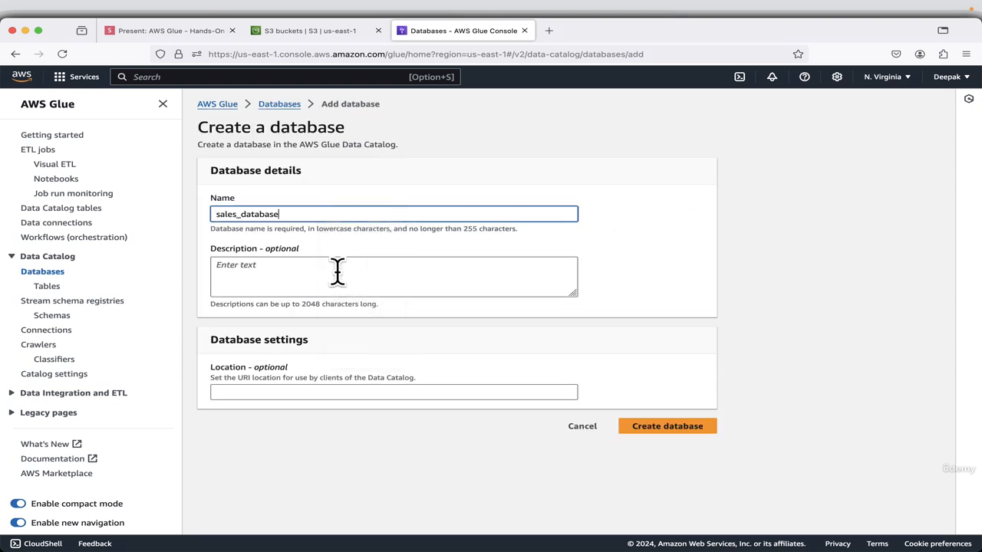
left_click(679, 429)
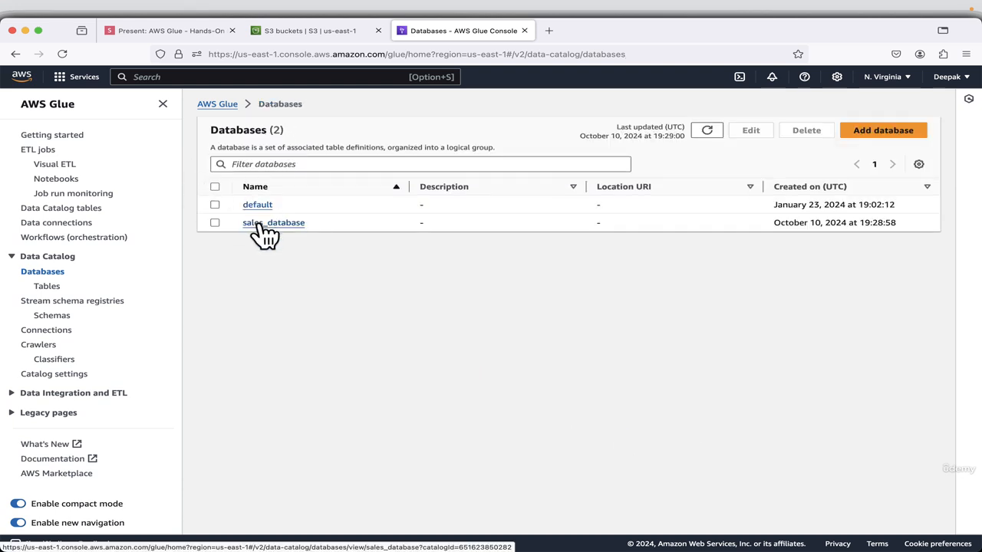
Copy the crawler name sales_data_crawler from the Add crawler slide and return to the AWS Glue console.
left_click(132, 35)
key("Right")
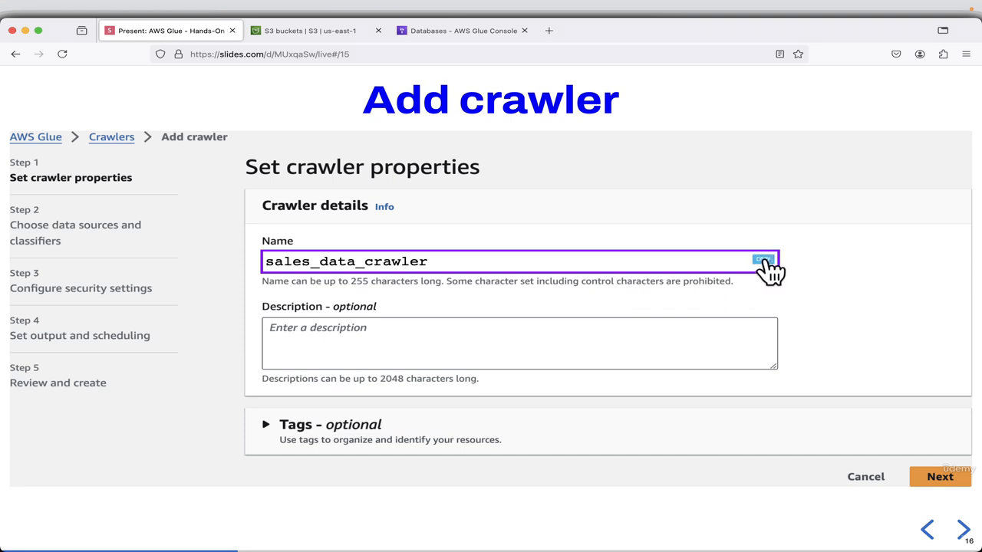
left_click(433, 37)
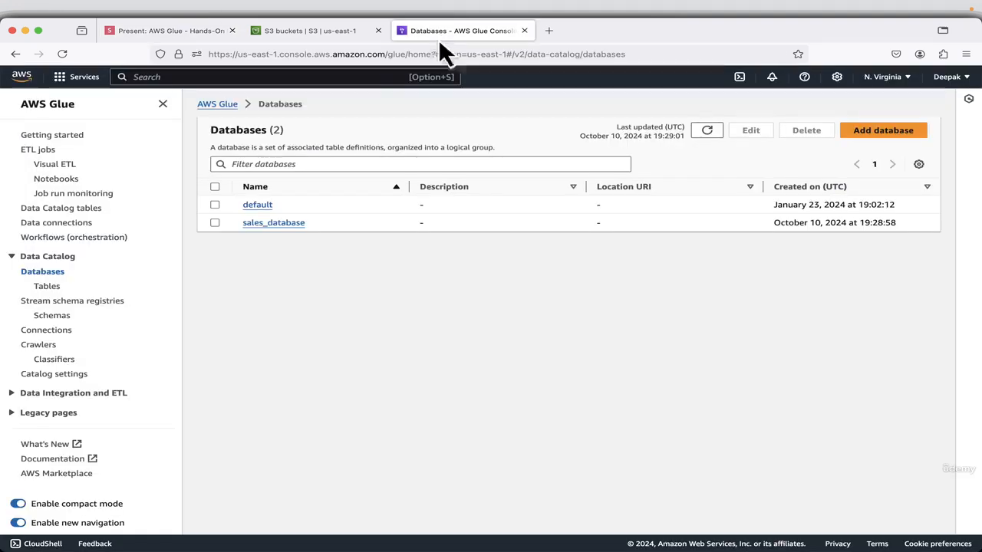
Start a new crawler named sales_data_crawler and proceed to choosing its data sources.
left_click(40, 347)
left_click(881, 171)
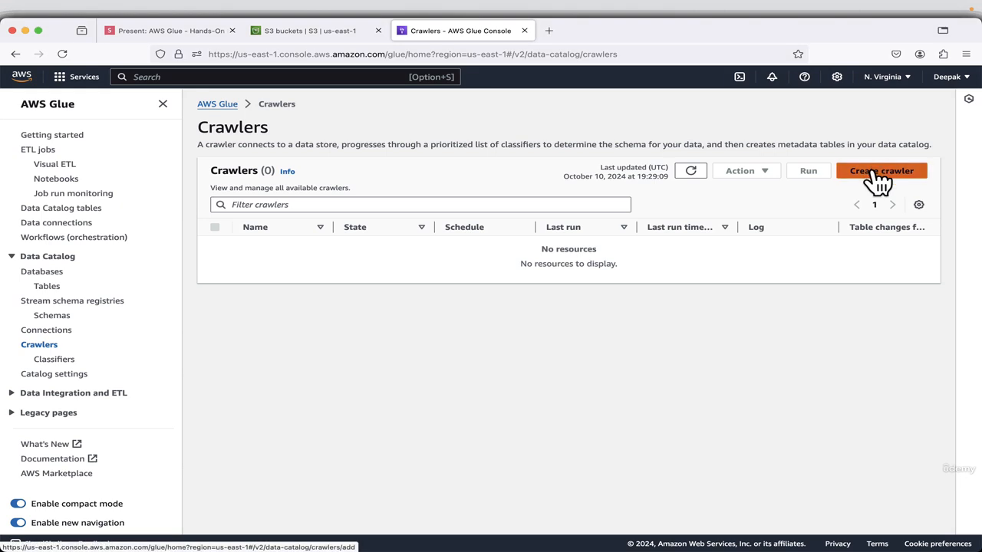
right_click(519, 199)
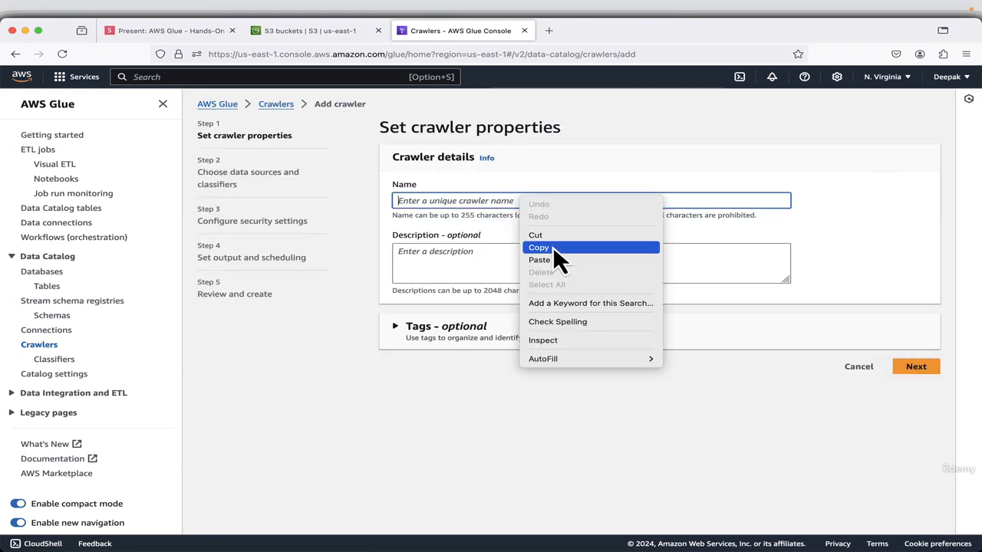
left_click(543, 258)
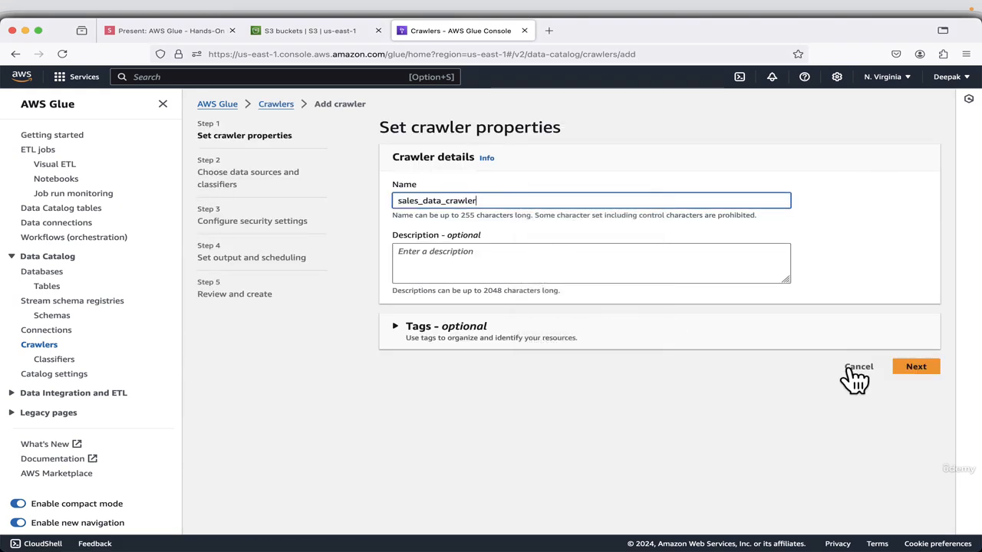
left_click(916, 368)
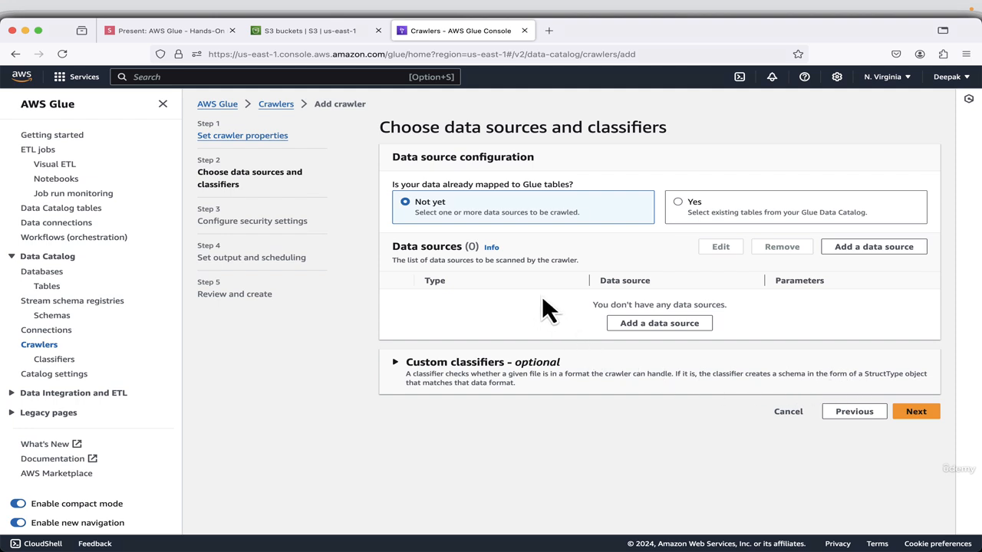
Add the S3 path s3://my-glue-source-bucket-619812 as the crawler's data source and proceed to the security settings without a custom classifier.
left_click(648, 326)
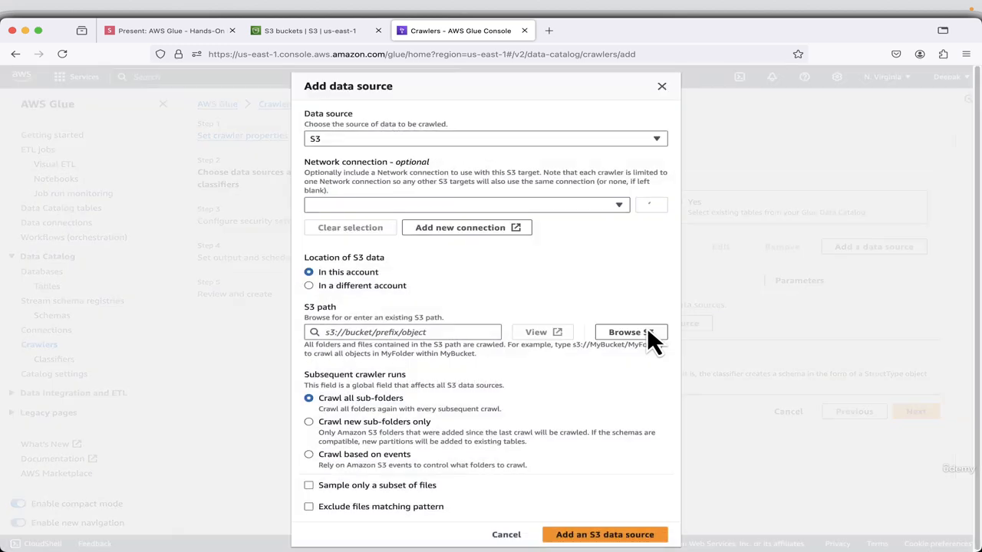
left_click(392, 138)
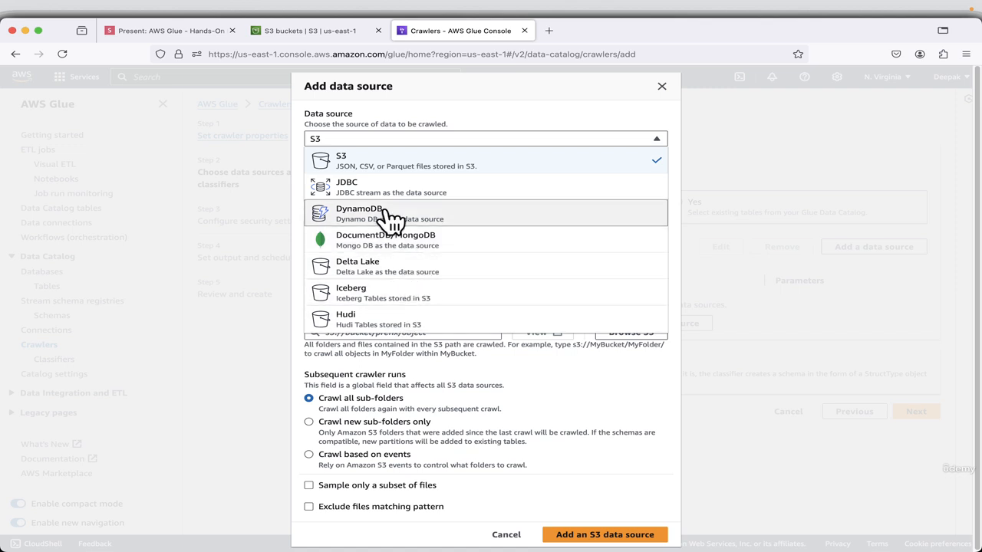
left_click(395, 162)
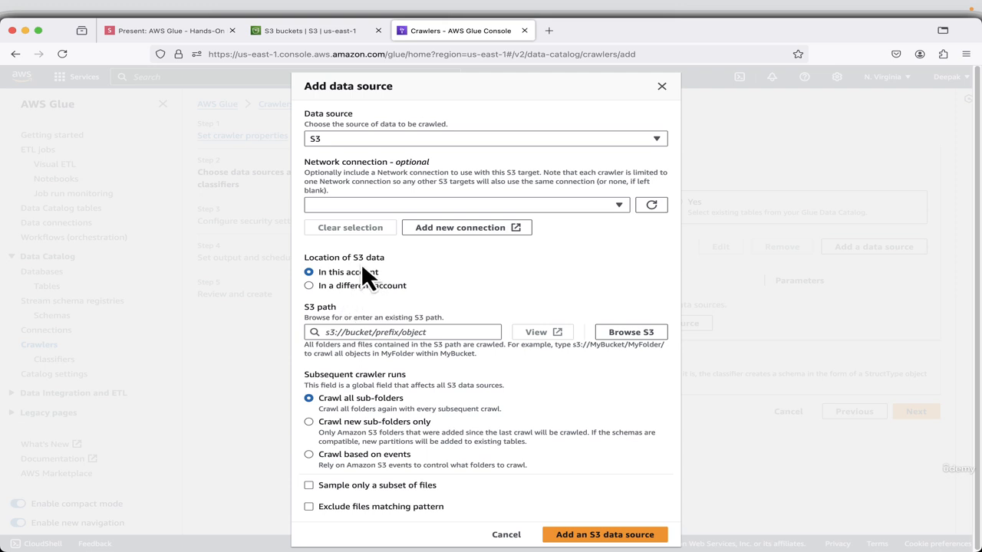
left_click(627, 332)
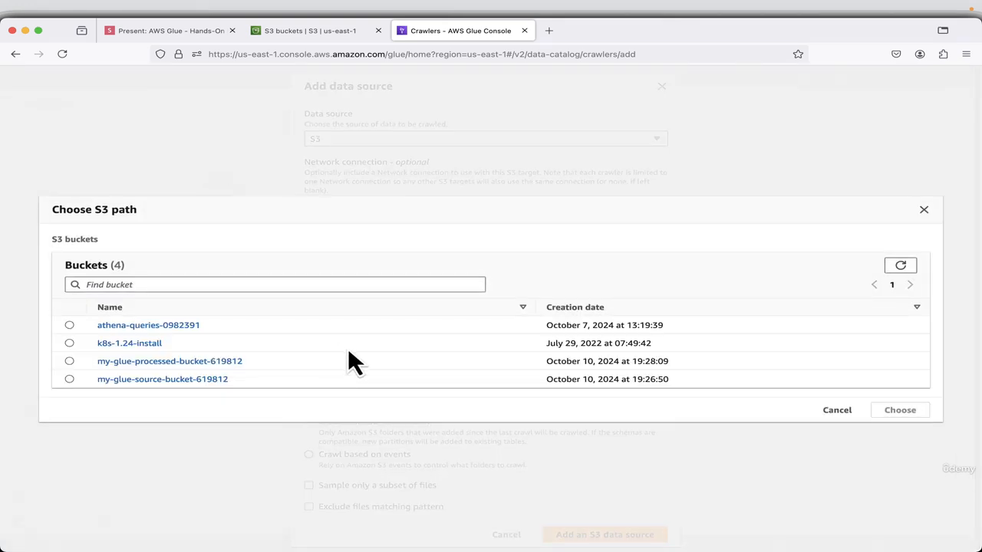
left_click(69, 379)
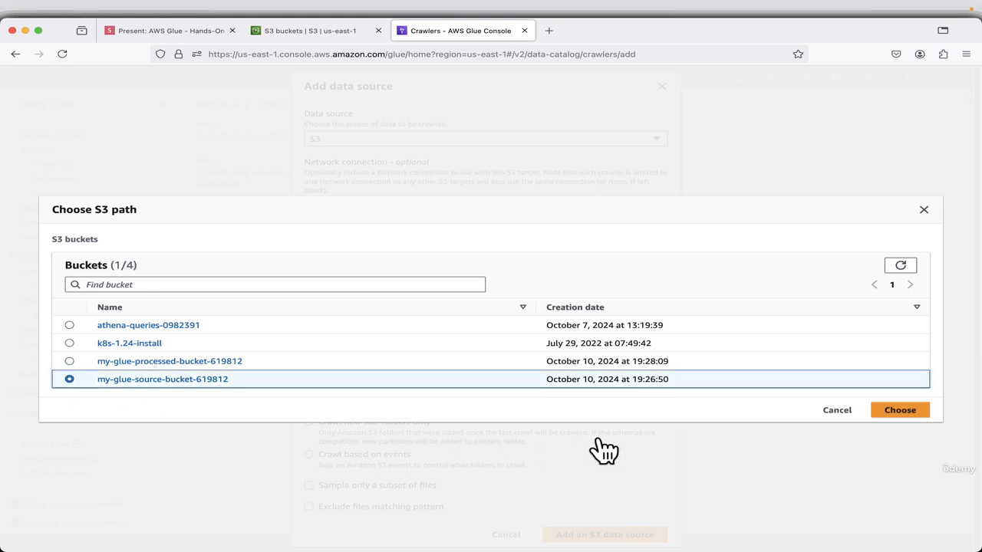
left_click(894, 414)
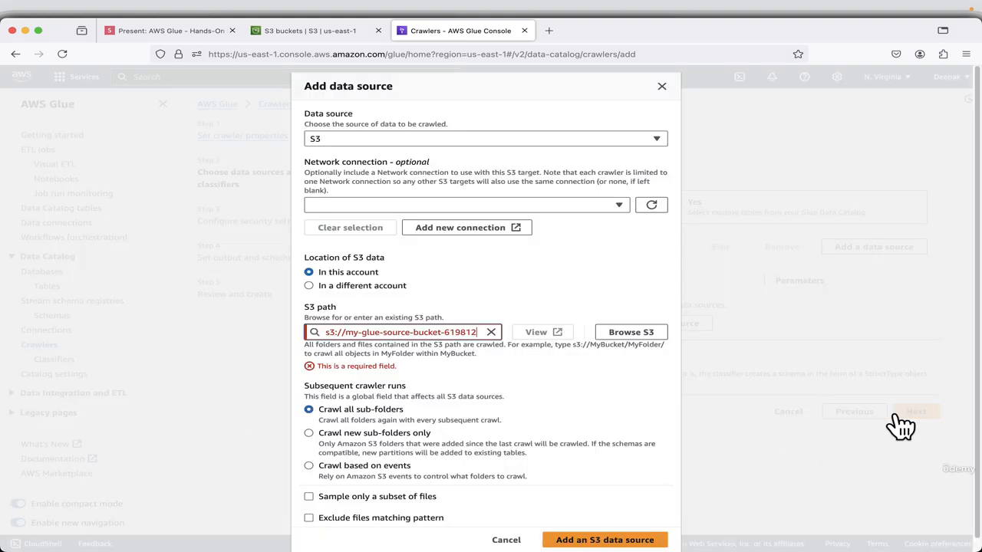
left_click(517, 350)
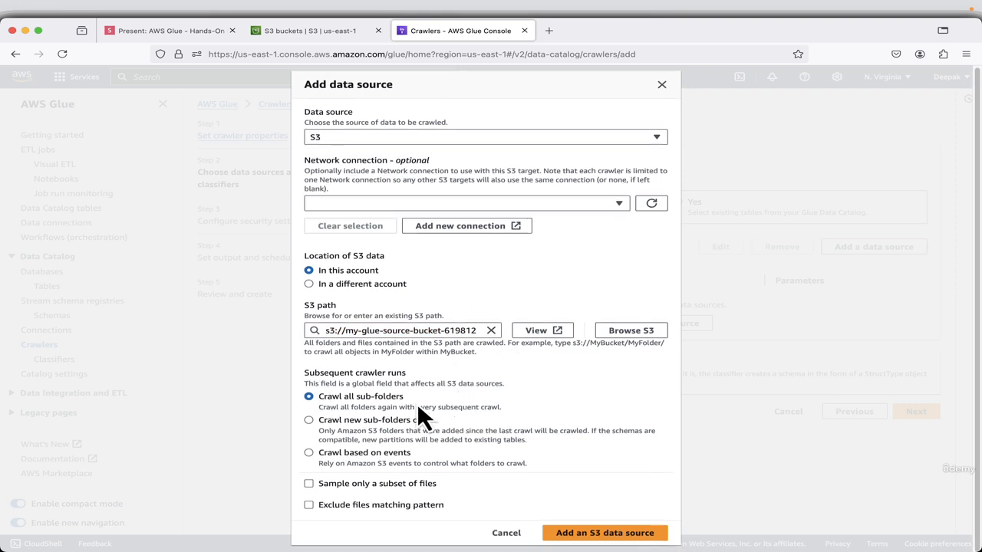
left_click(627, 533)
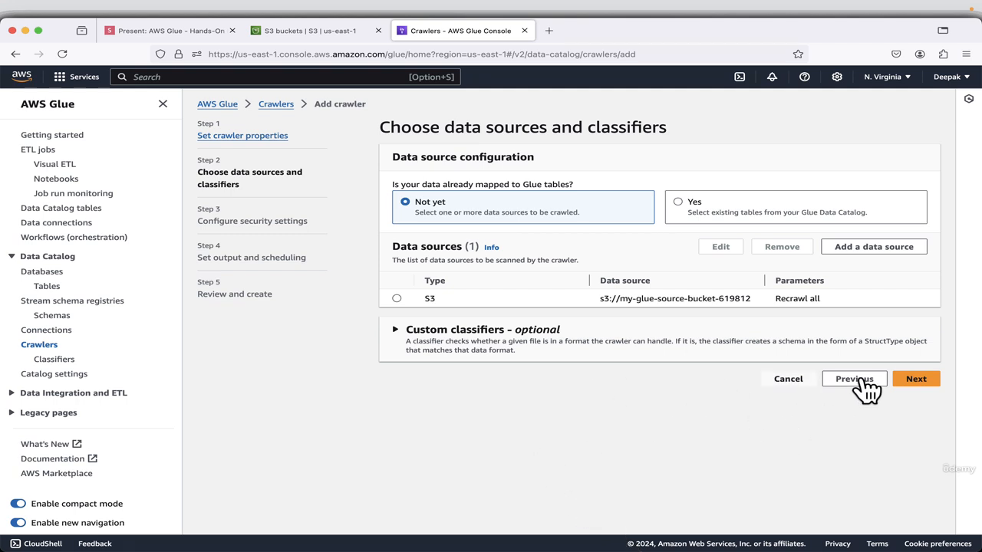
left_click(407, 330)
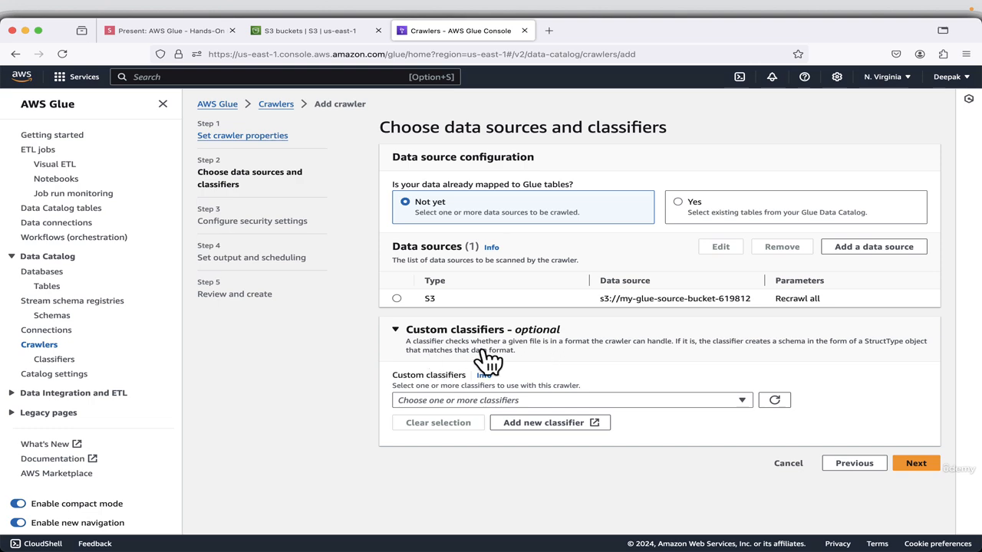
left_click(914, 464)
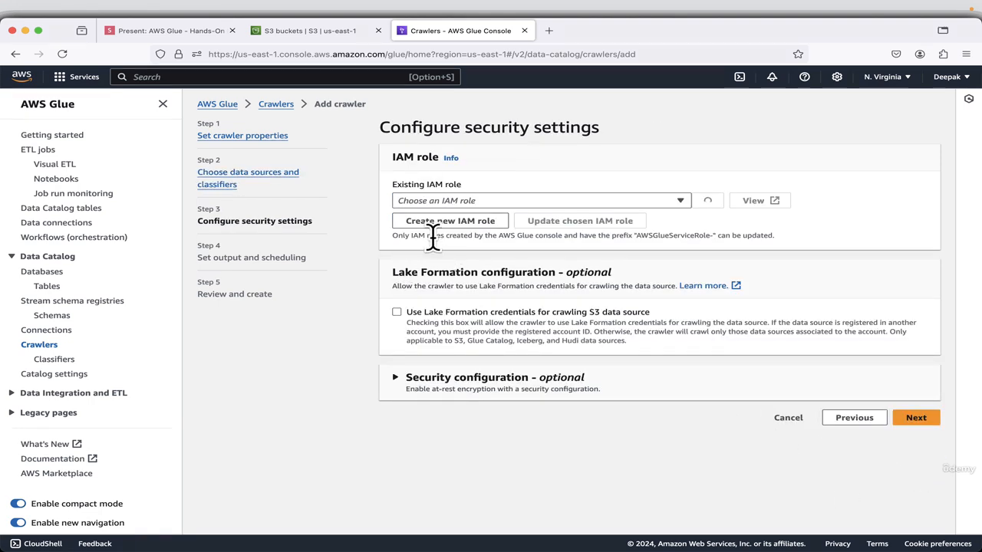
Advance the slides to Create new IAM role, copy the role name AWSGlueServiceRole-SalesDemo and return to the AWS Glue console.
left_click(137, 31)
key("Right")
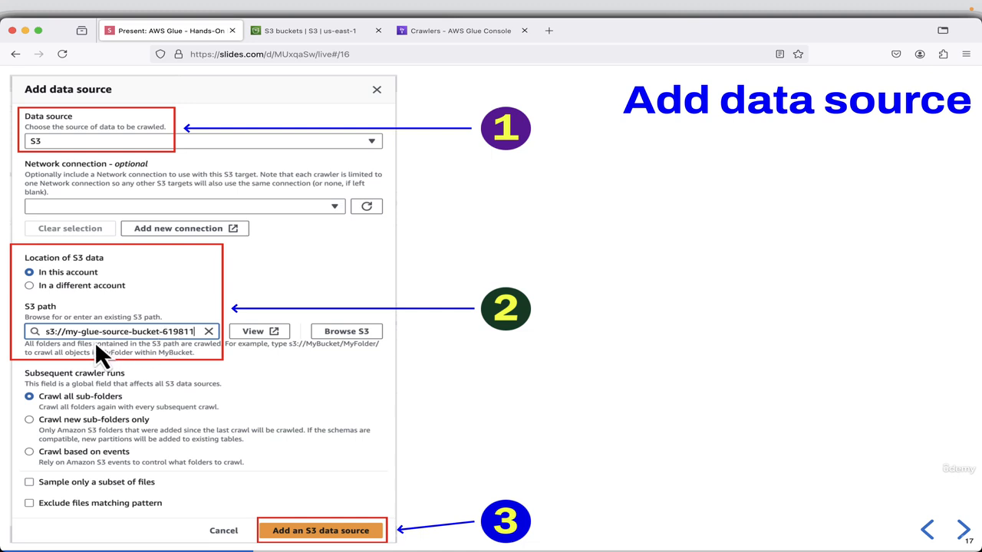
key("Right")
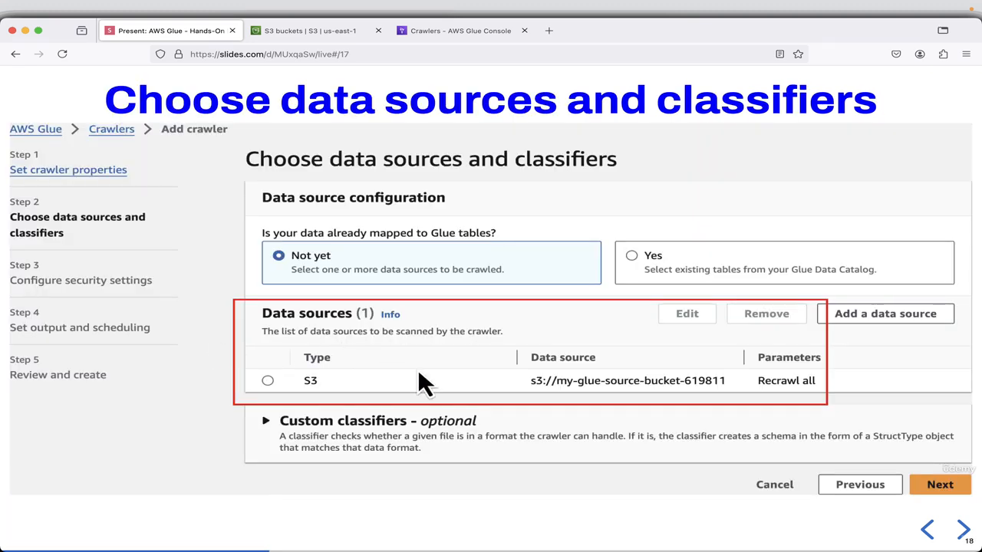
key("Right")
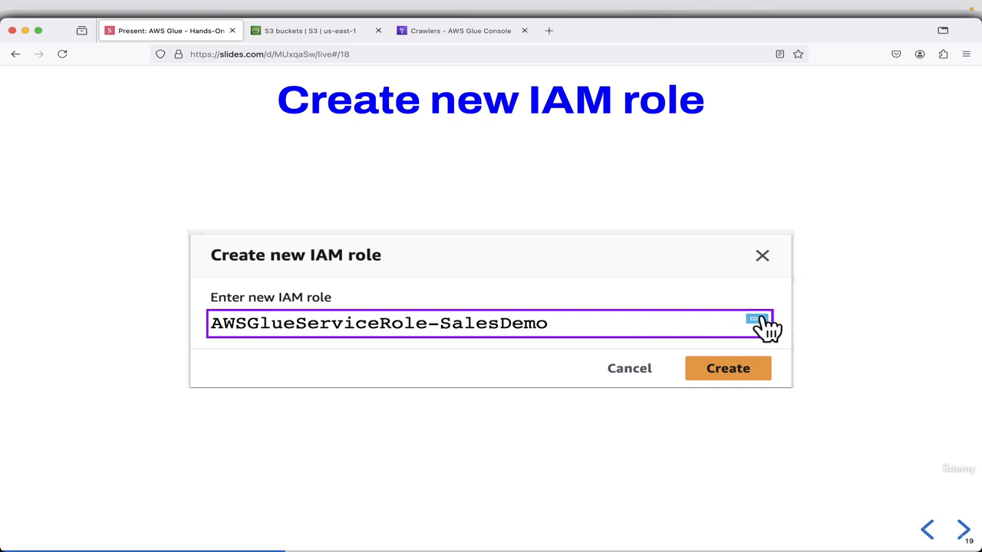
left_click(457, 32)
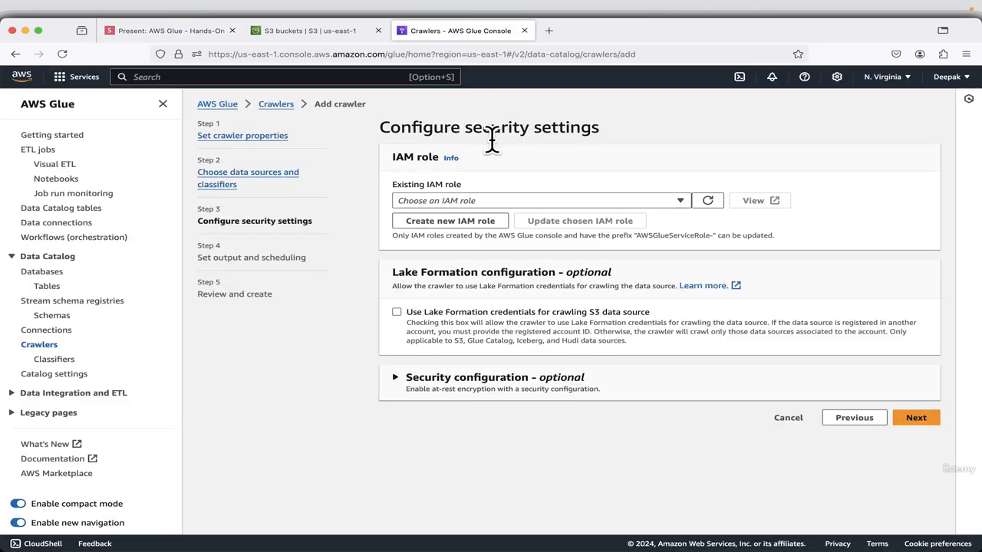
Create the IAM role AWSGlueServiceRole-SalesDemo for the crawler and proceed to the output and scheduling settings.
left_click(440, 224)
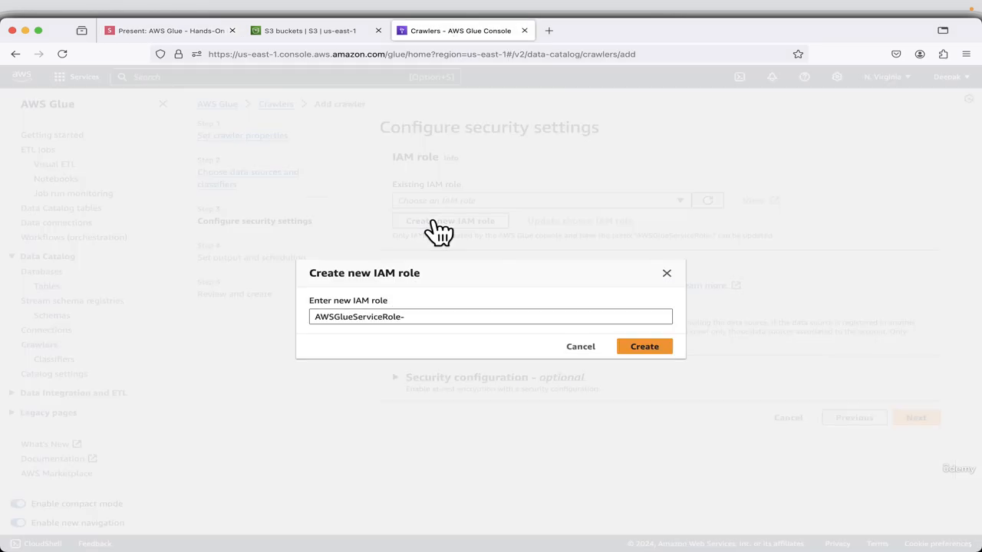
double_click(394, 318)
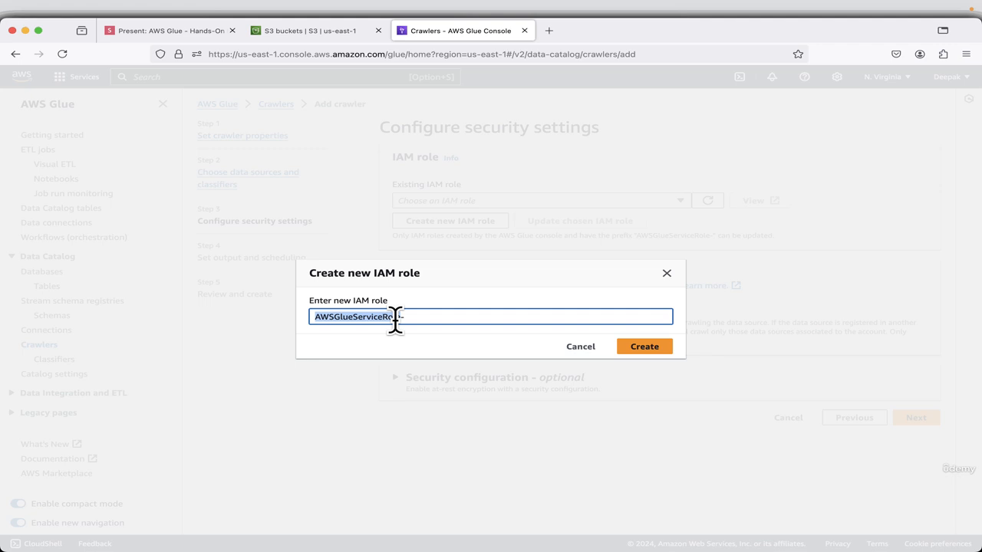
key("End")
type("SalesDemo")
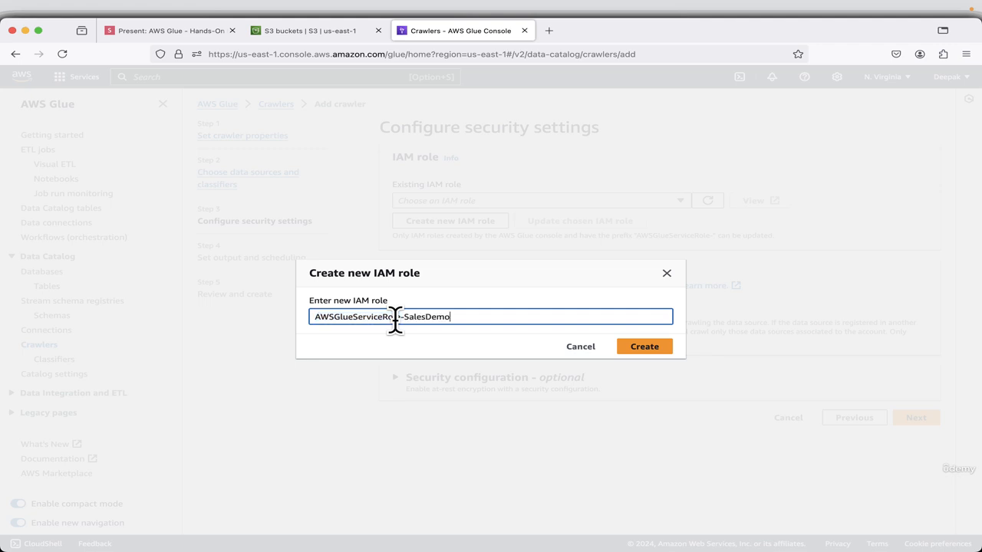
left_click(644, 349)
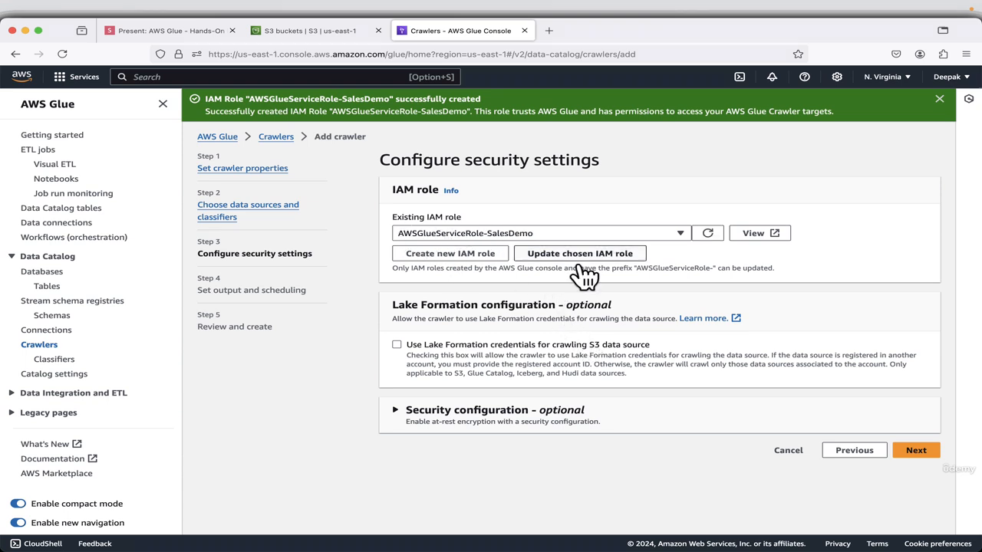
left_click(903, 452)
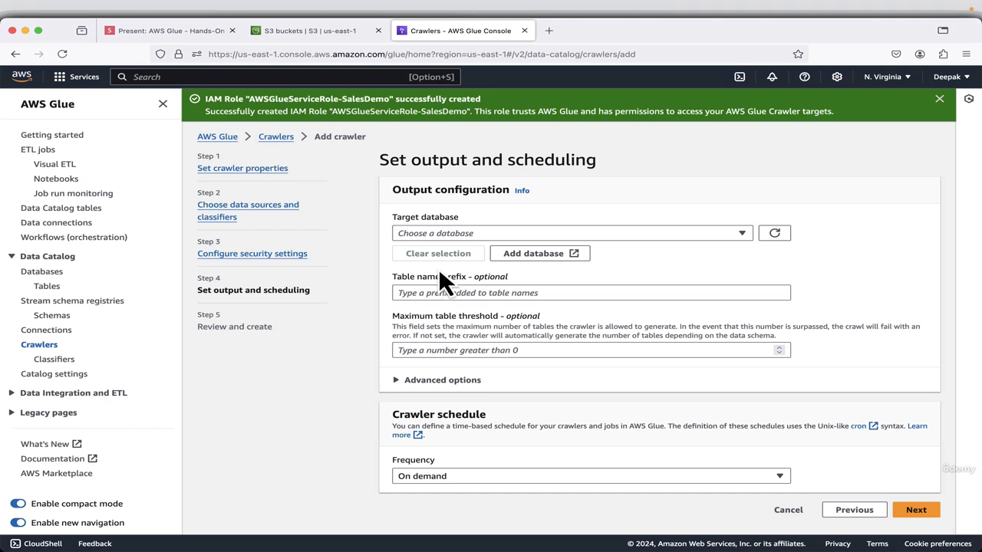
Set the crawler's target database to sales_database, check the advanced options and proceed to review the crawler configuration.
left_click(734, 231)
left_click(520, 284)
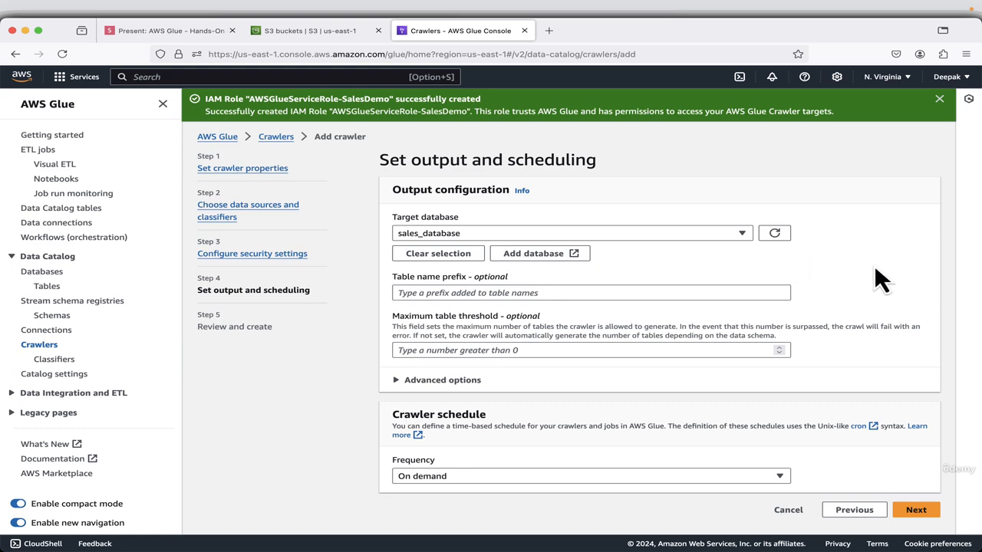
left_click(396, 382)
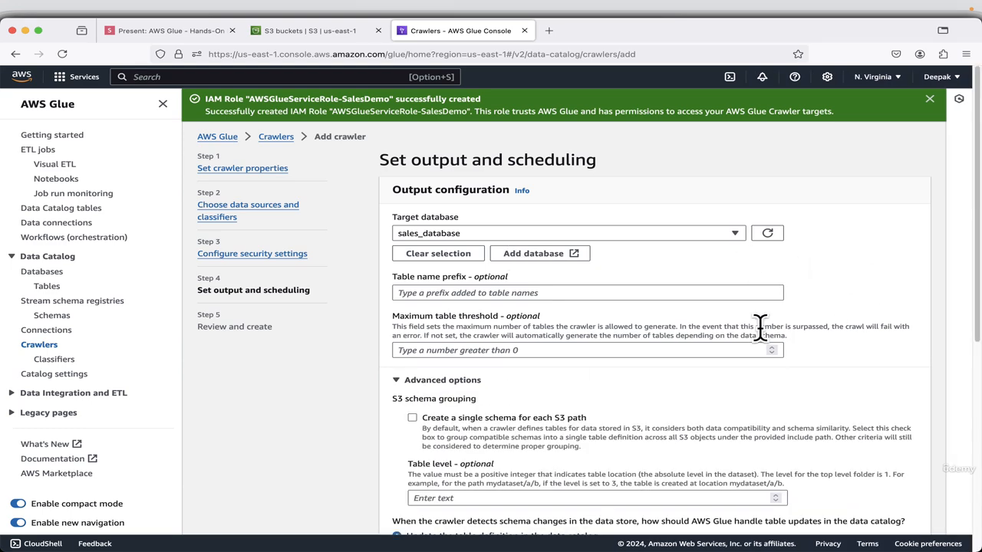
scroll(759, 326, "down", 5)
scroll(701, 300, "down", 3)
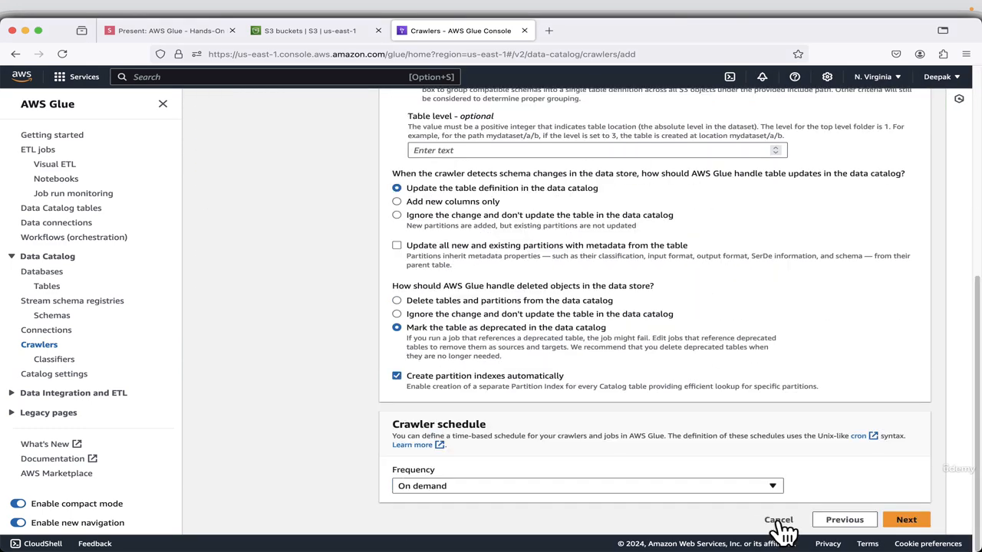
left_click(906, 521)
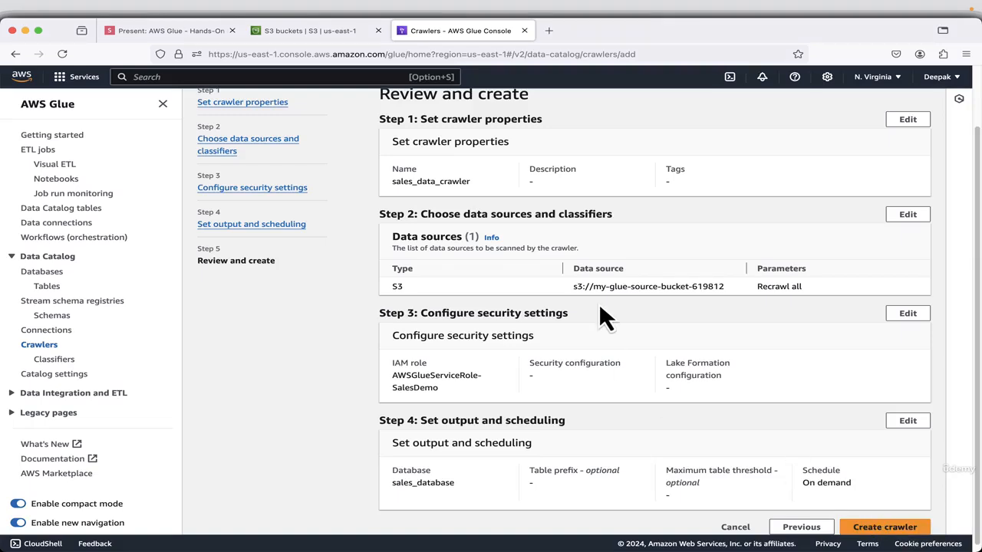
scroll(600, 303, "up", 1)
scroll(600, 303, "down", 1)
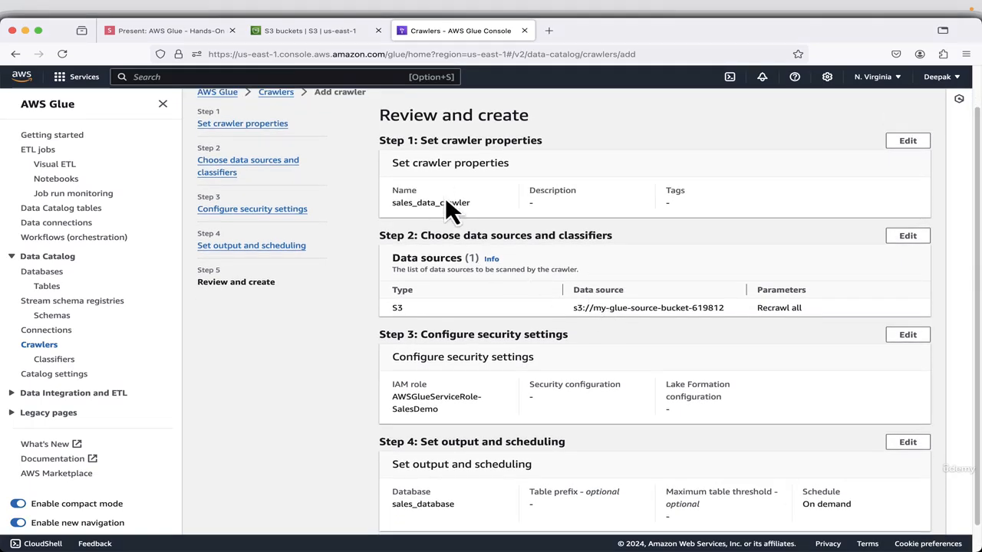
Create the crawler sales_data_crawler from the reviewed configuration.
scroll(763, 226, "down", 1)
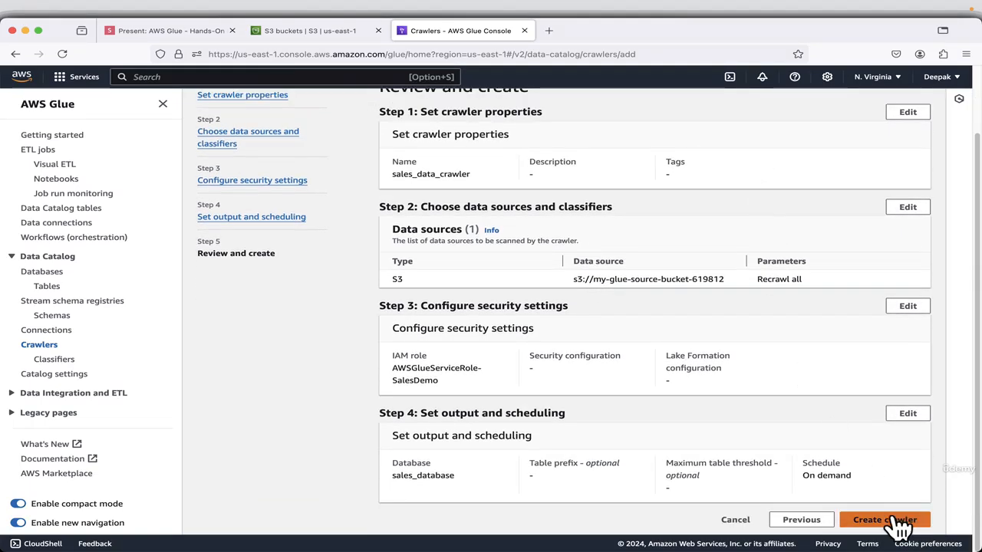
left_click(899, 527)
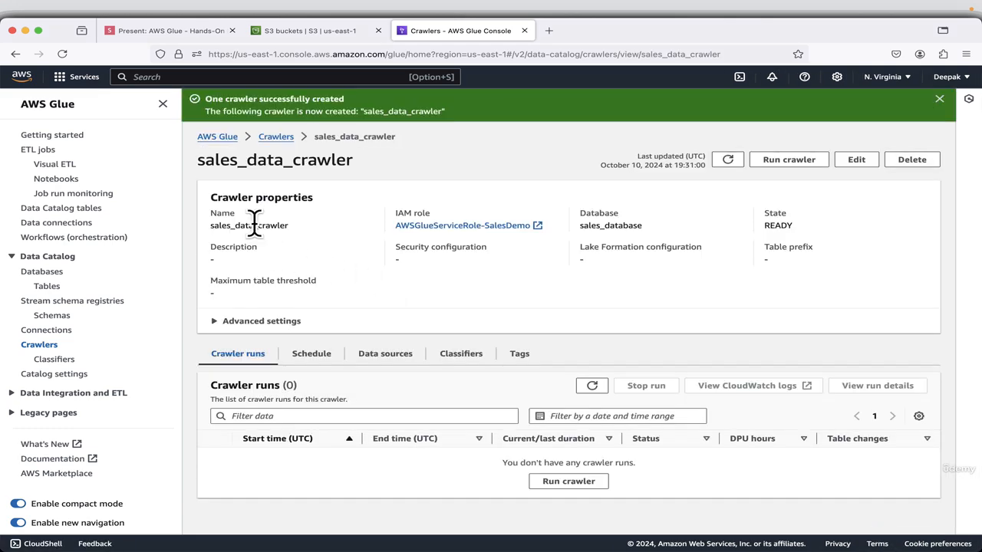
Switch to the presentation and advance the slides to Run crawler.
left_click(133, 30)
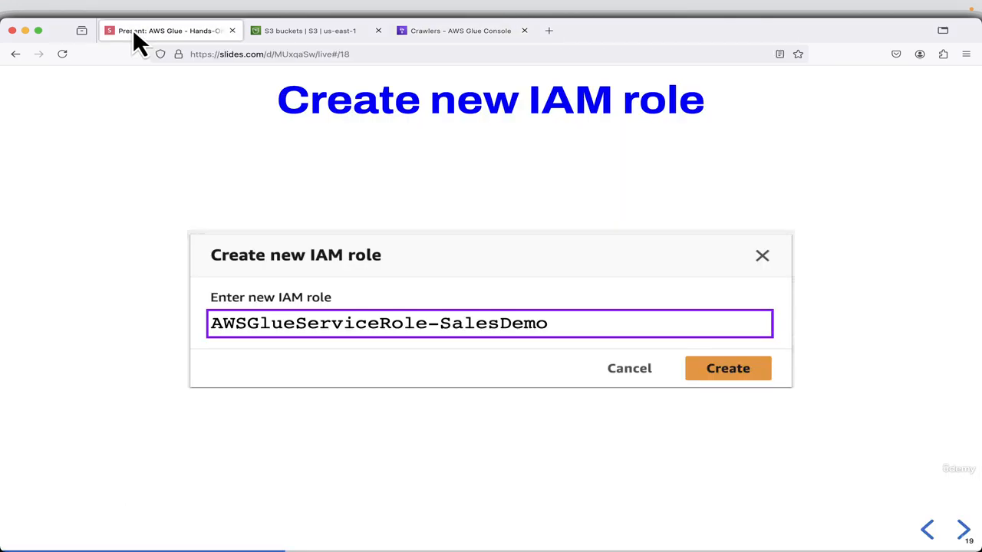
left_click(699, 262)
left_click(726, 297)
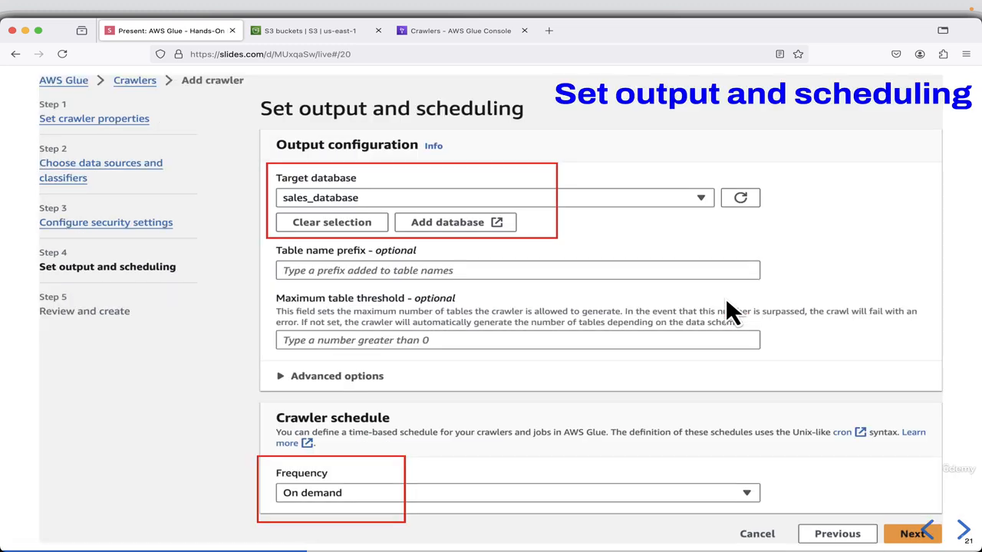
left_click(692, 267)
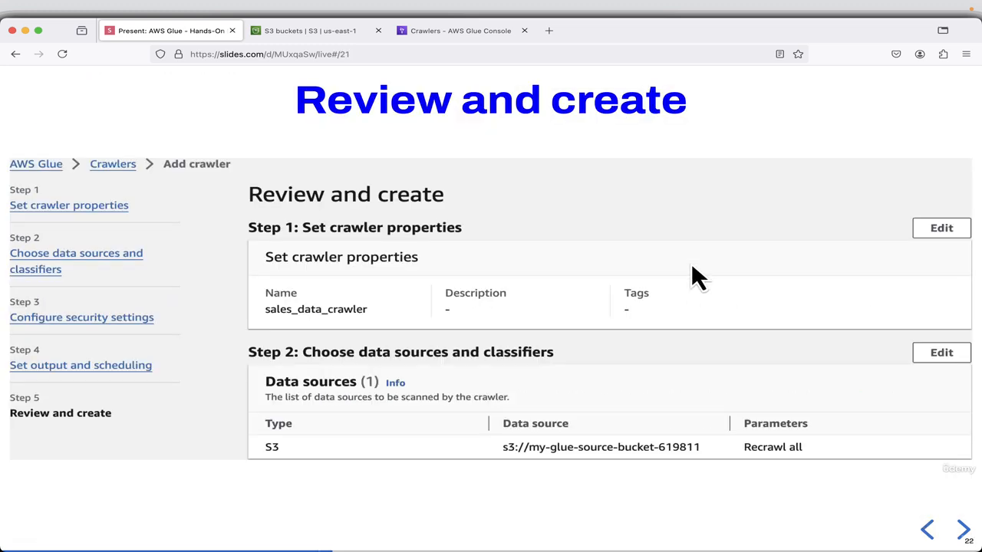
left_click(692, 267)
left_click(691, 264)
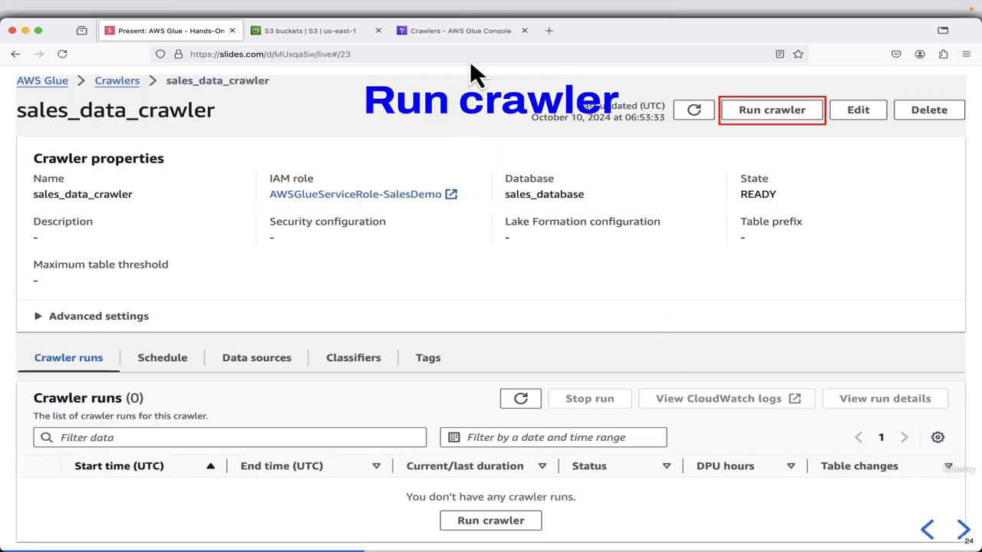
Return to the AWS Glue console, run sales_data_crawler and collapse the side navigation.
left_click(463, 31)
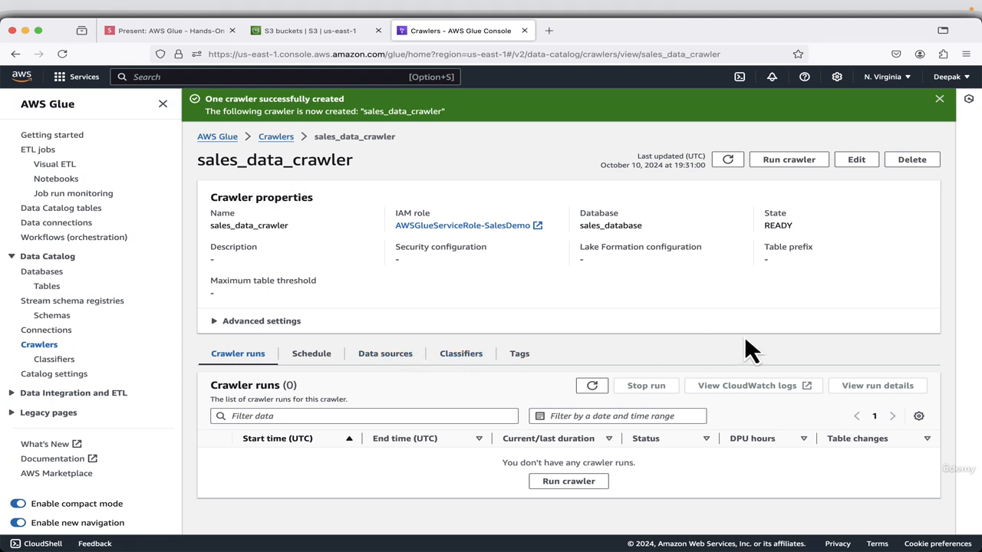
left_click(577, 483)
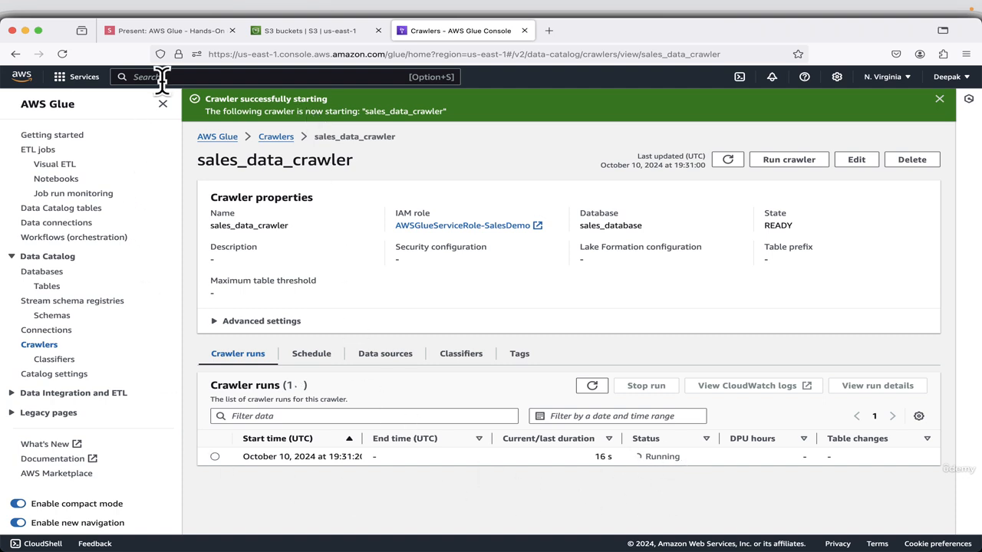
left_click(163, 104)
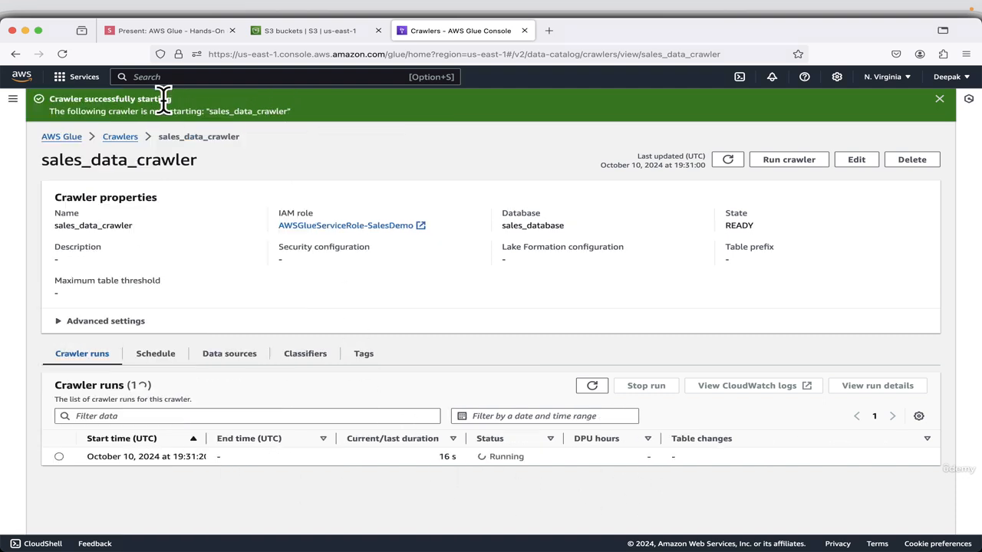
Advance the presentation slides to Run Completed and return to the AWS Glue console to check the crawler run's status.
left_click(163, 31)
key("Right")
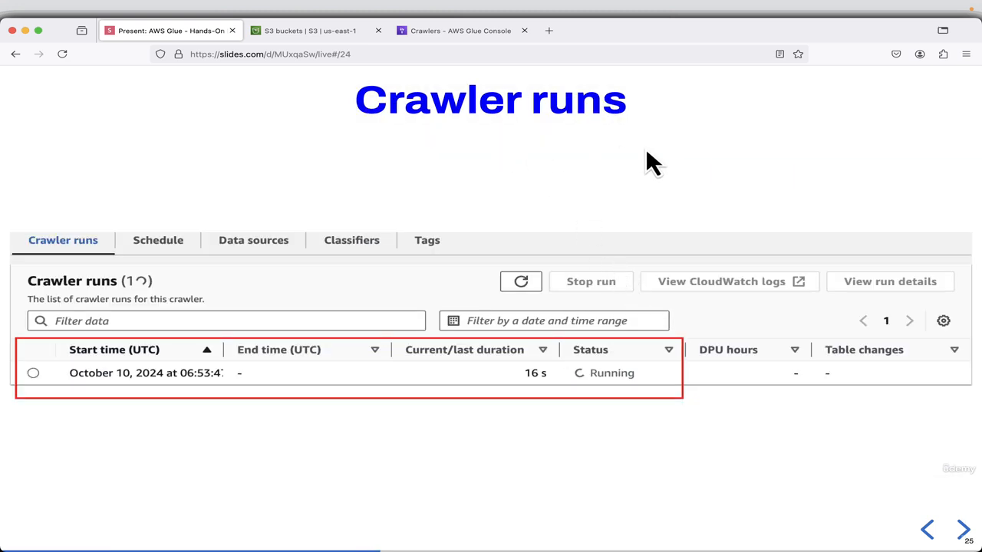
key("Right")
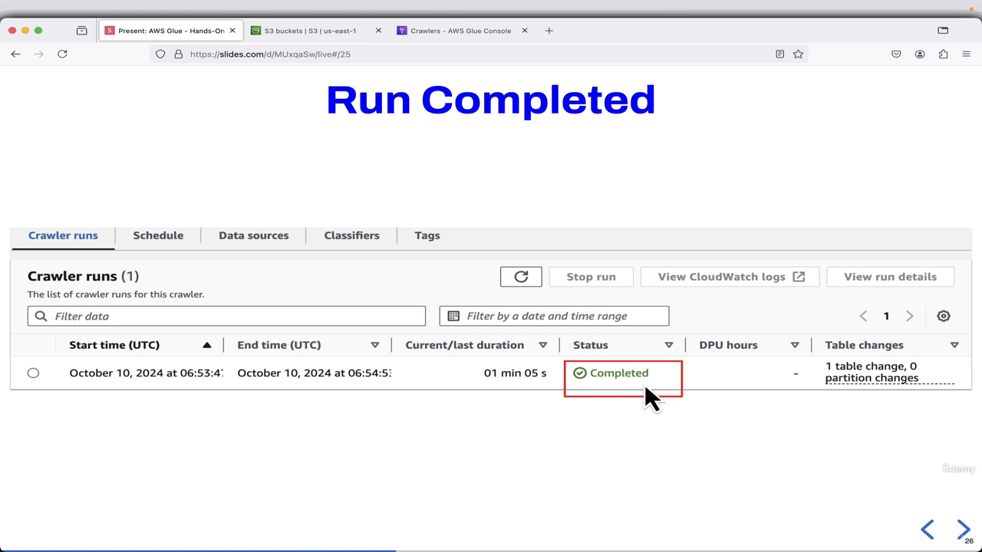
left_click(461, 33)
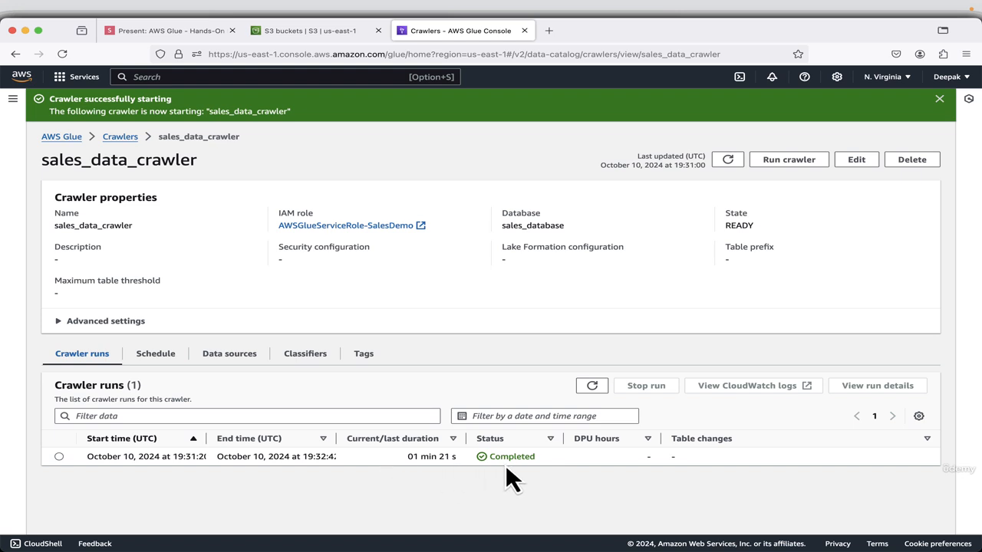
Switch to the presentation and advance the slides past Edit Role to Create Inline Policy.
left_click(173, 34)
key("Right")
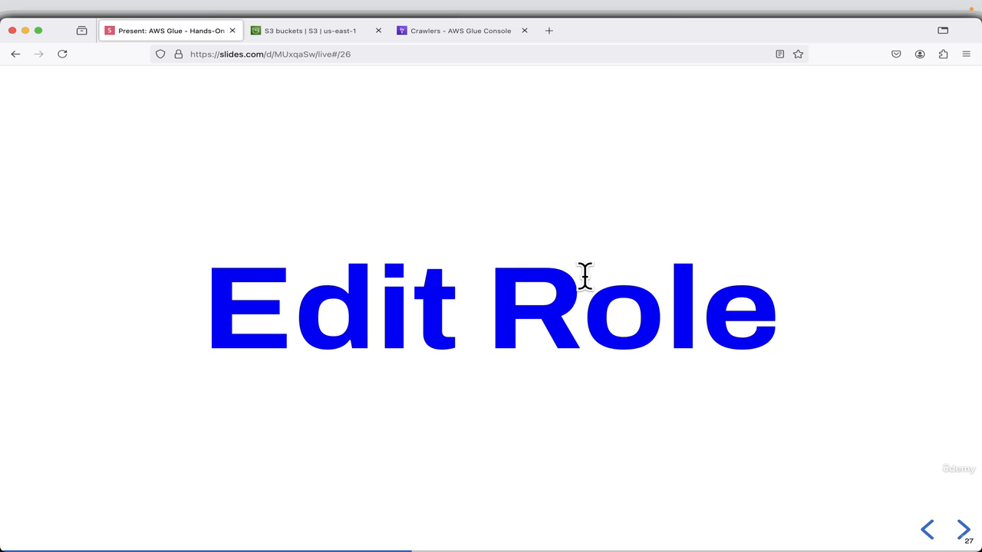
key("Right")
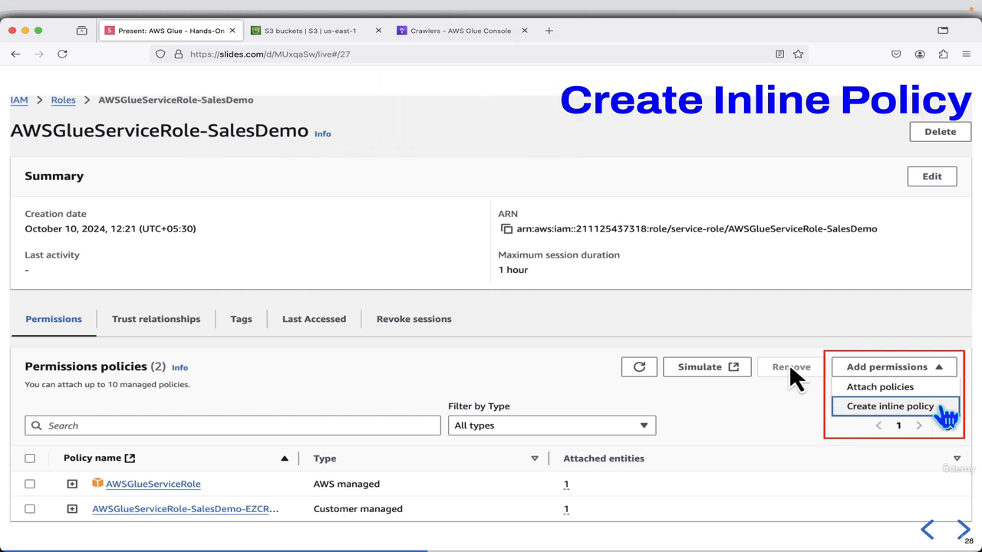
Return to the AWS Glue console, search the services for IAM and open it in a new browser tab.
left_click(483, 32)
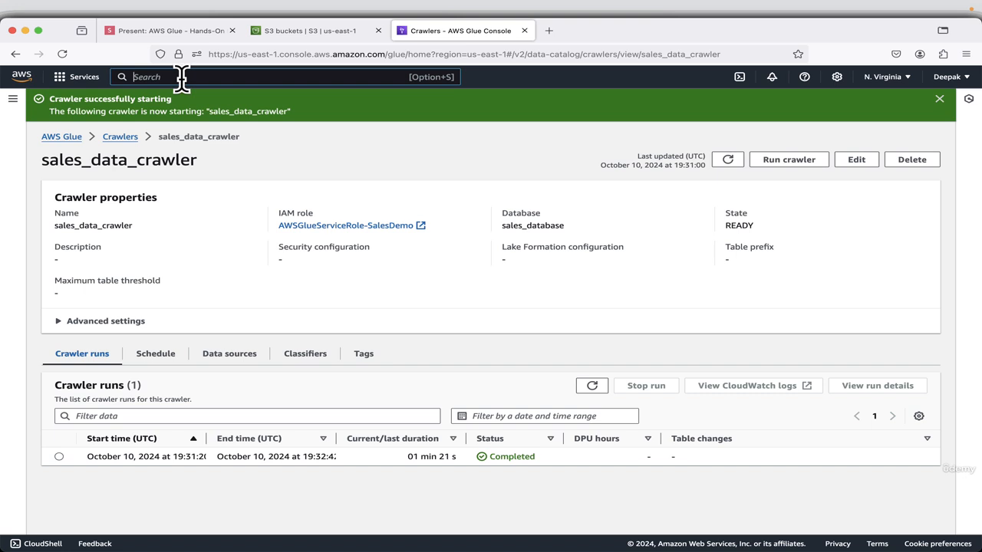
type("IAM")
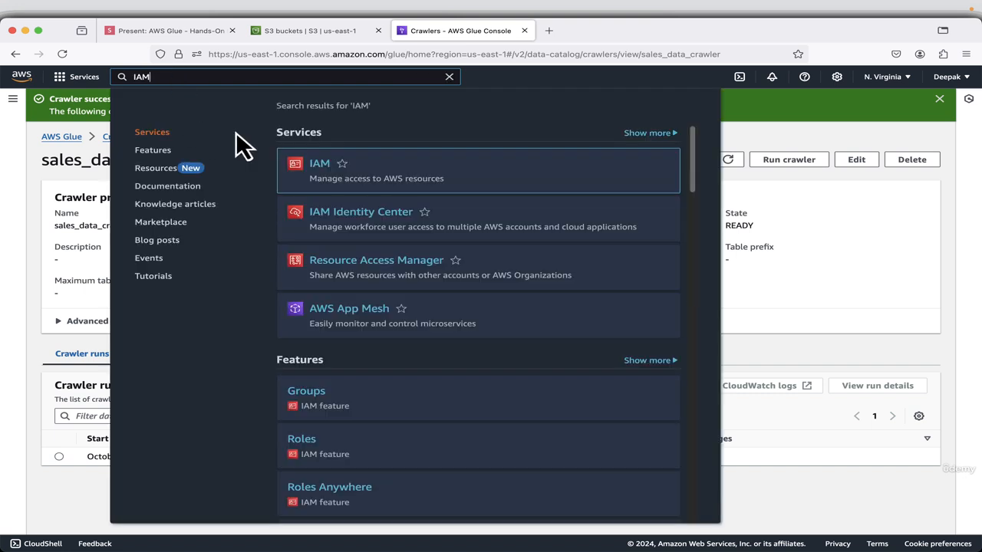
right_click(316, 163)
left_click(334, 166)
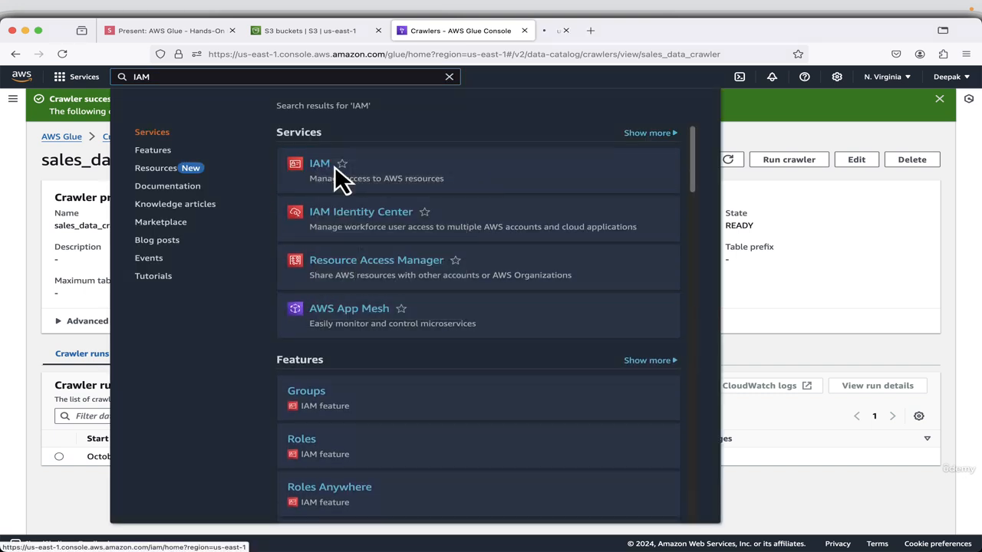
left_click(809, 215)
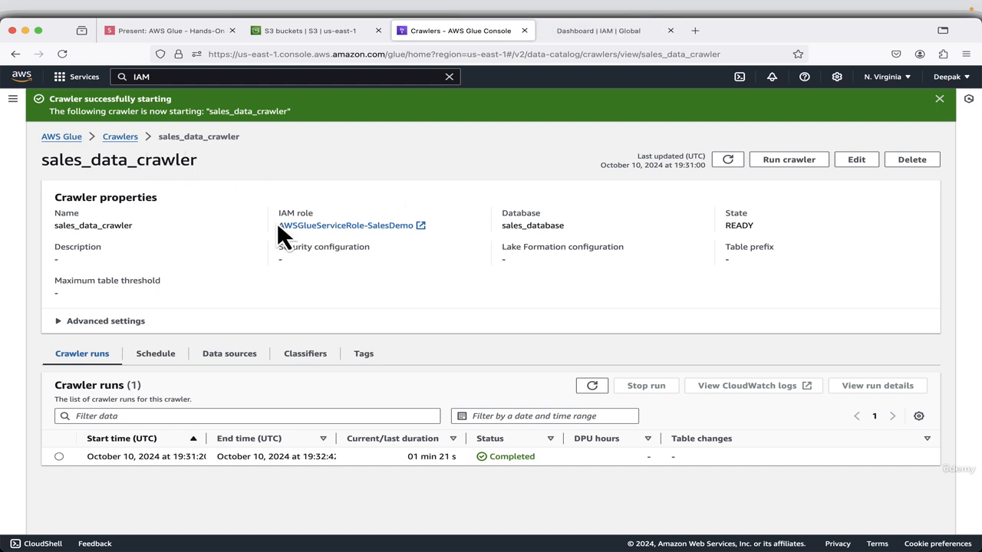
Open the Data Catalog Tables page in a new browser tab, switch to it and collapse its side navigation.
left_click(12, 98)
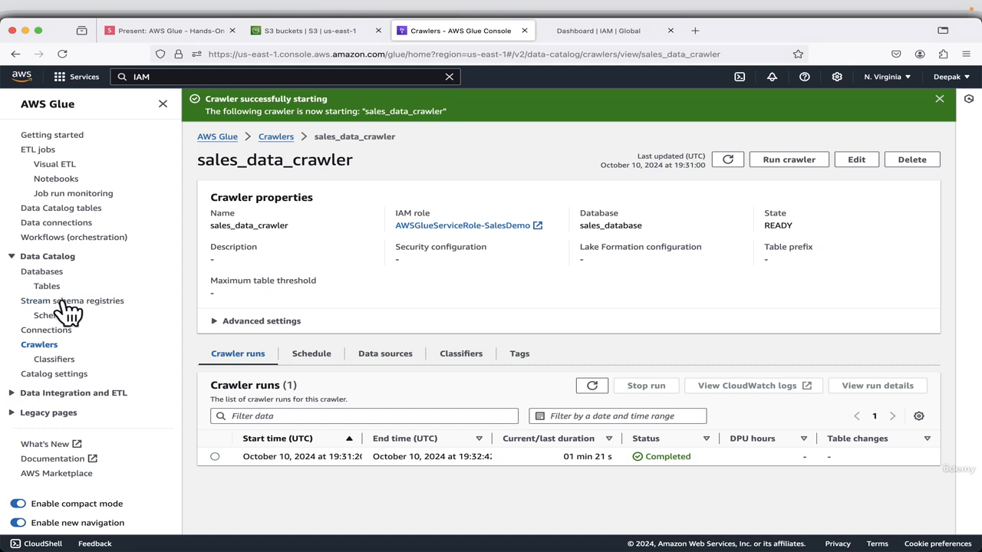
right_click(46, 288)
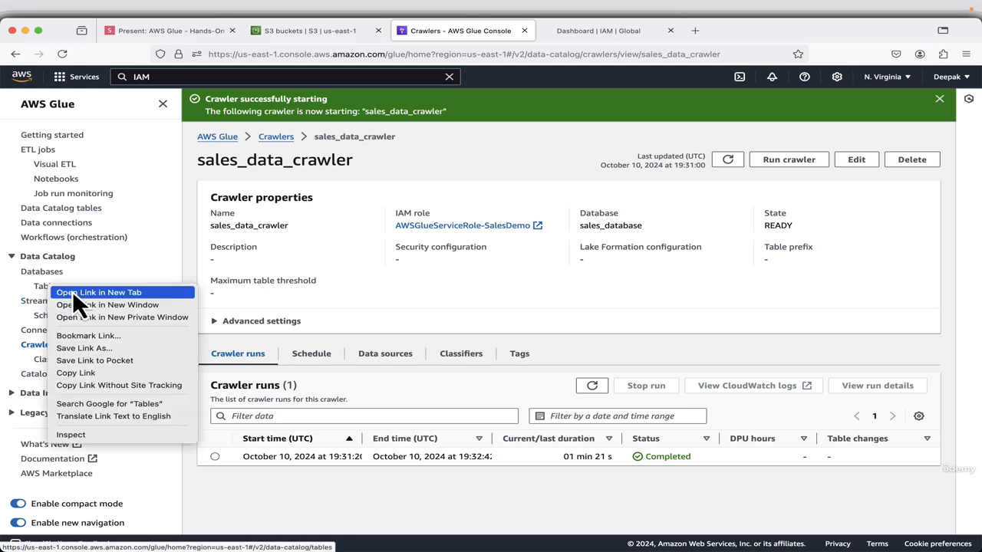
left_click(72, 292)
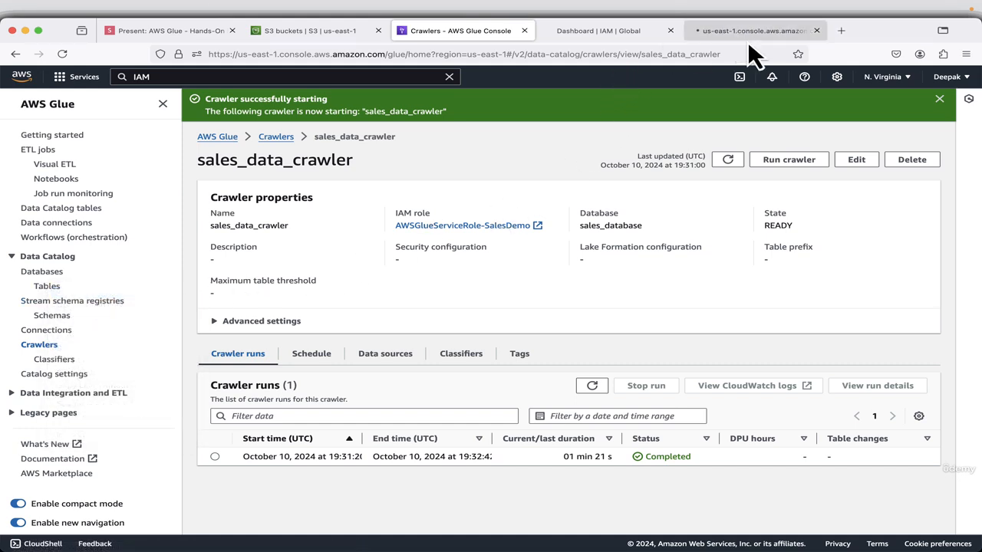
left_click(750, 35)
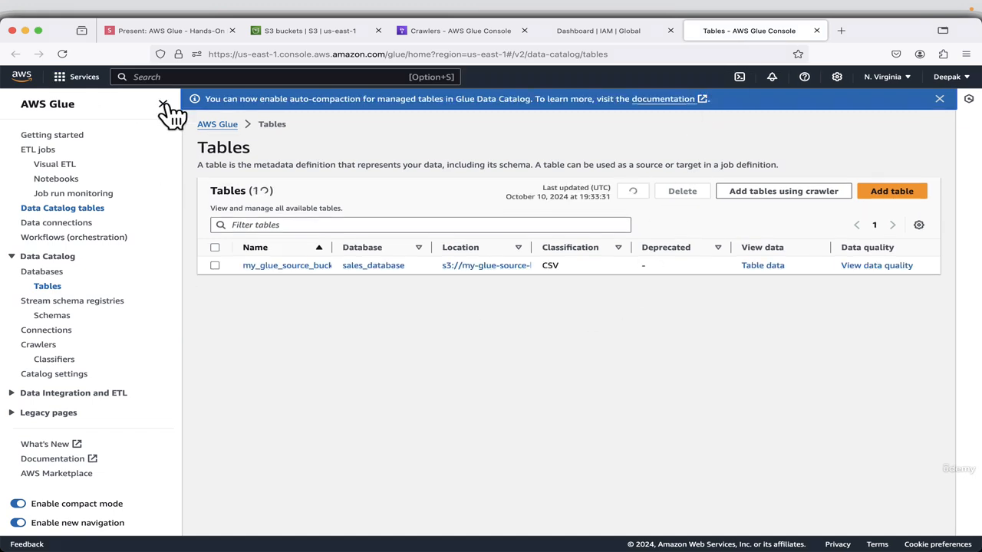
left_click(162, 103)
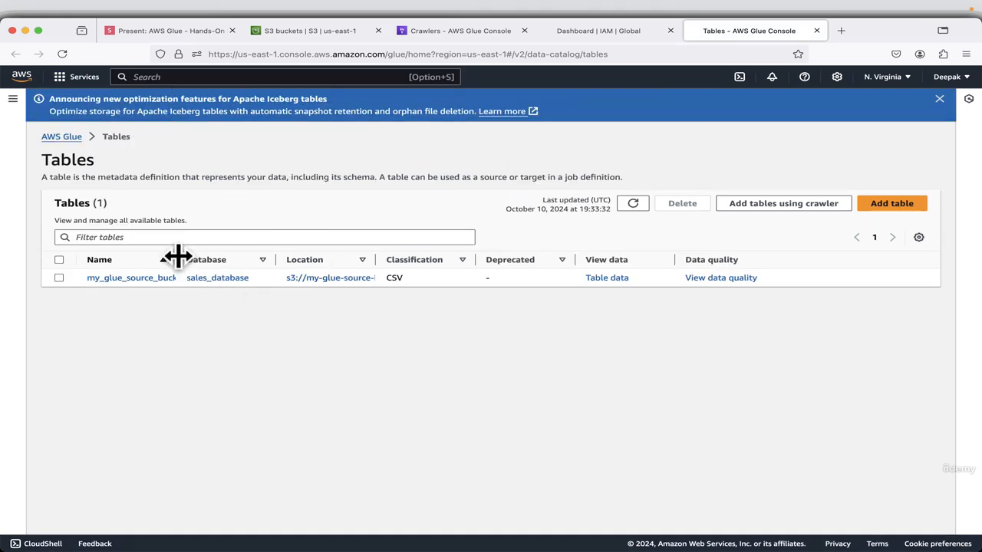
Widen the Name and Location columns and open the table my_glue_source_bucket_619812 to examine its schema.
left_click_drag(176, 258, 345, 251)
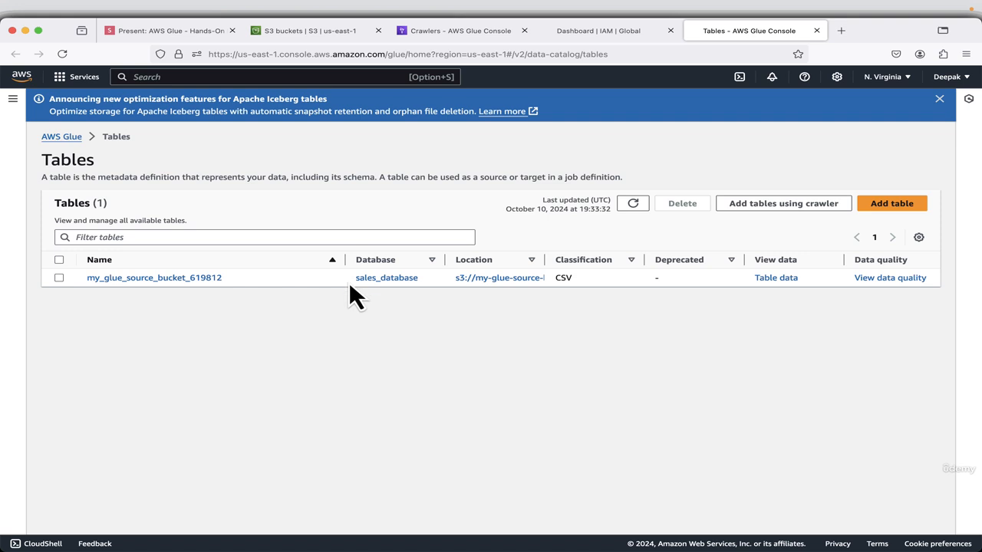
left_click_drag(541, 264, 639, 260)
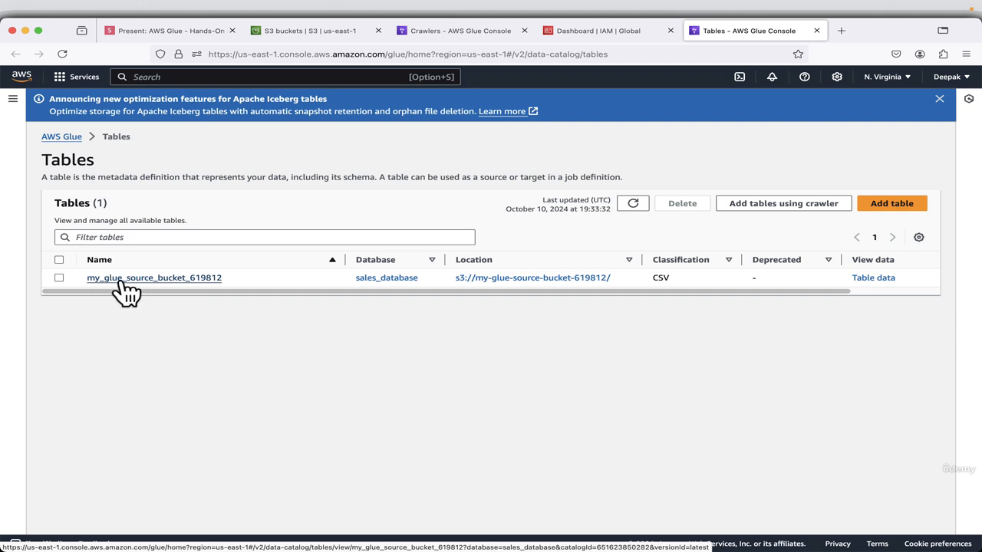
left_click(151, 279)
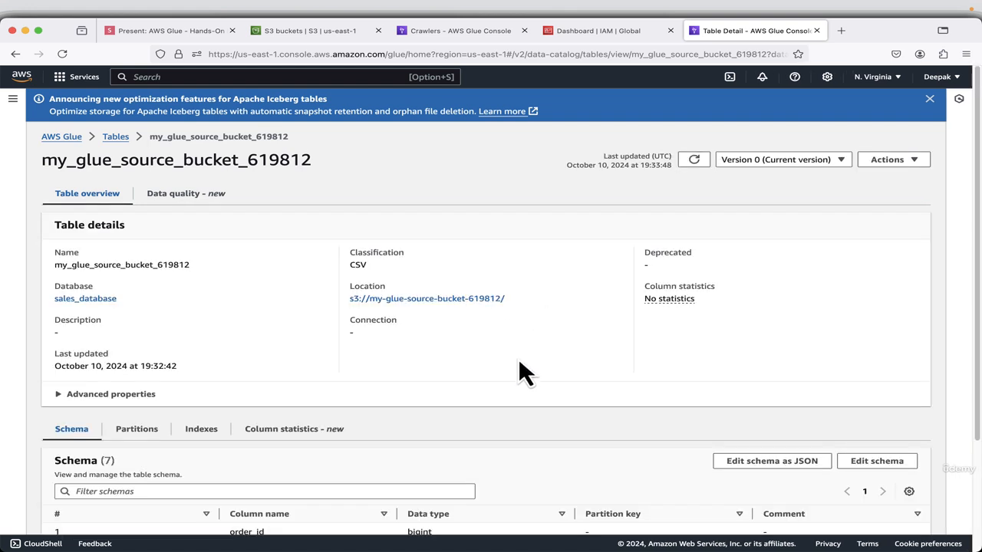
scroll(518, 372, "down", 4)
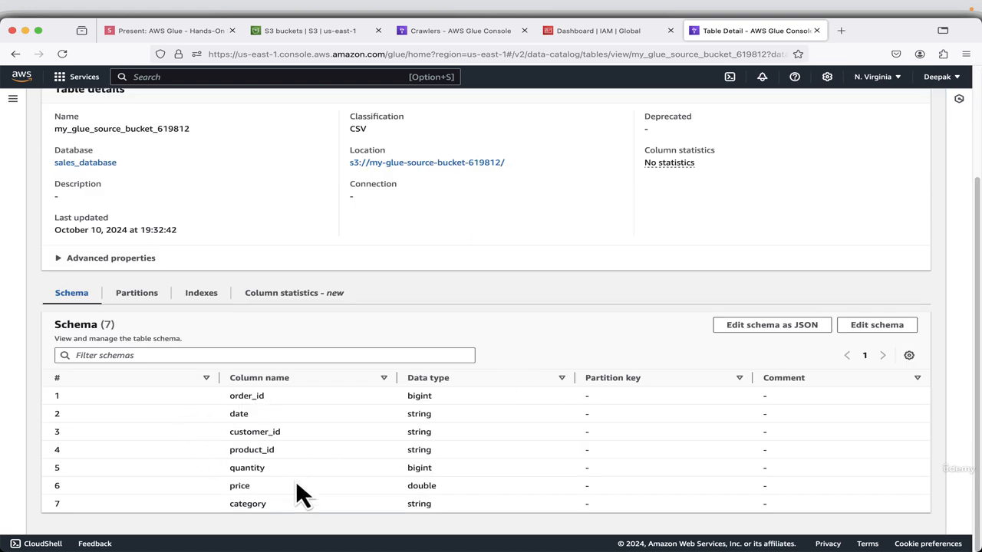
Open the role AWSGlueServiceRole-SalesDemo in the IAM console and start creating an inline policy for it.
left_click(592, 32)
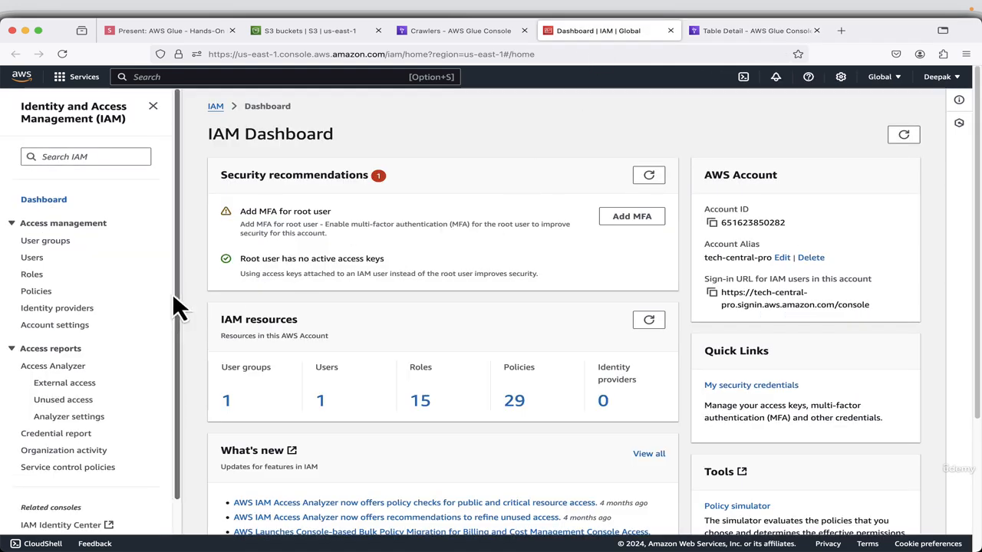
left_click(32, 274)
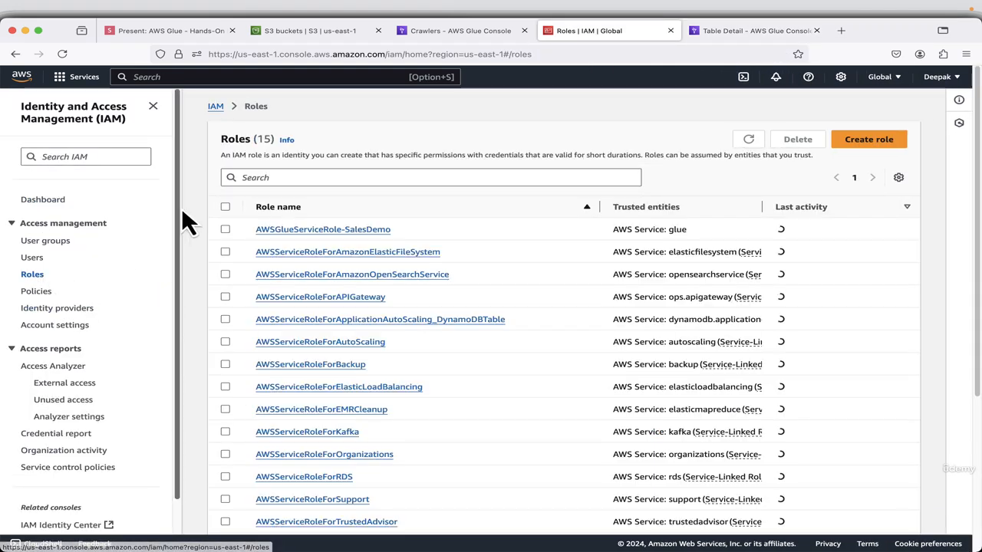
left_click(154, 106)
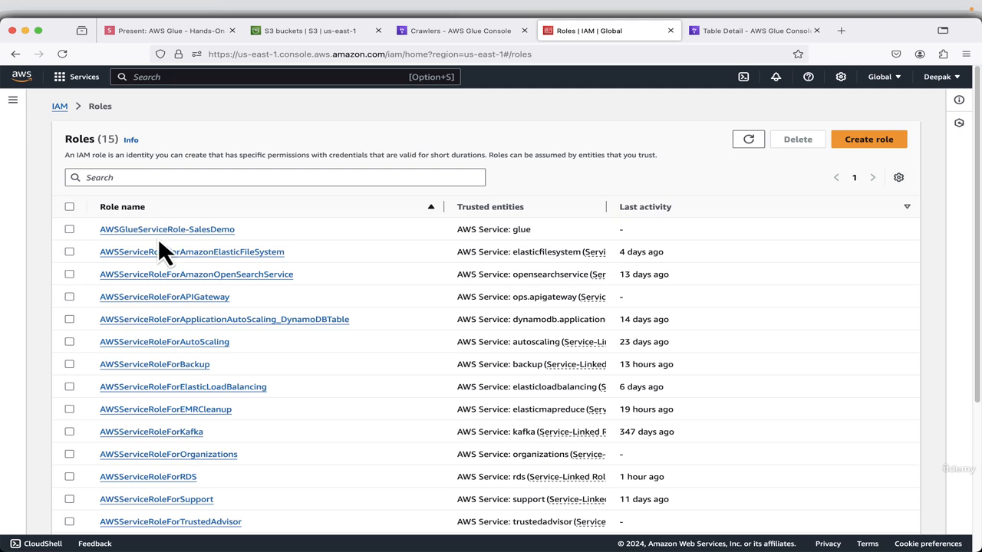
left_click(188, 232)
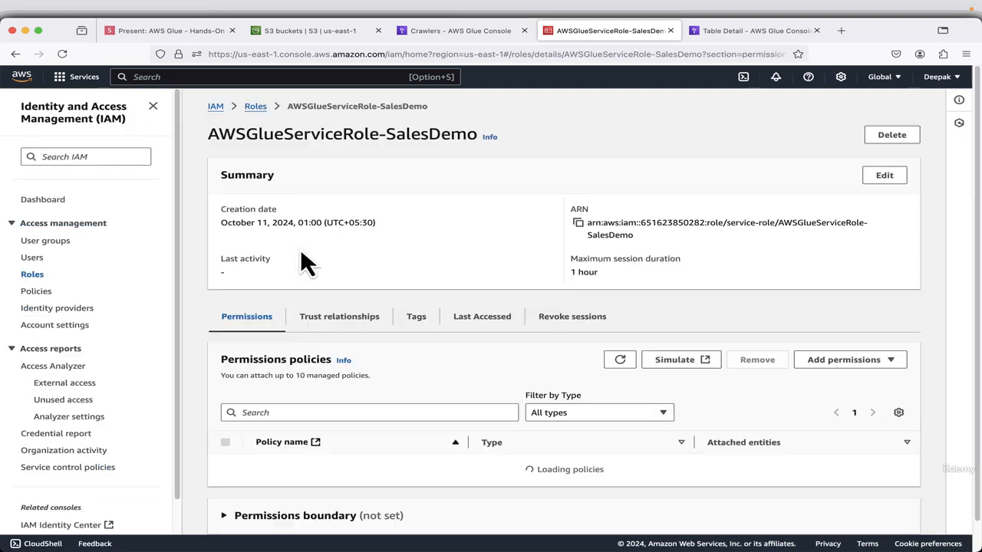
left_click(152, 107)
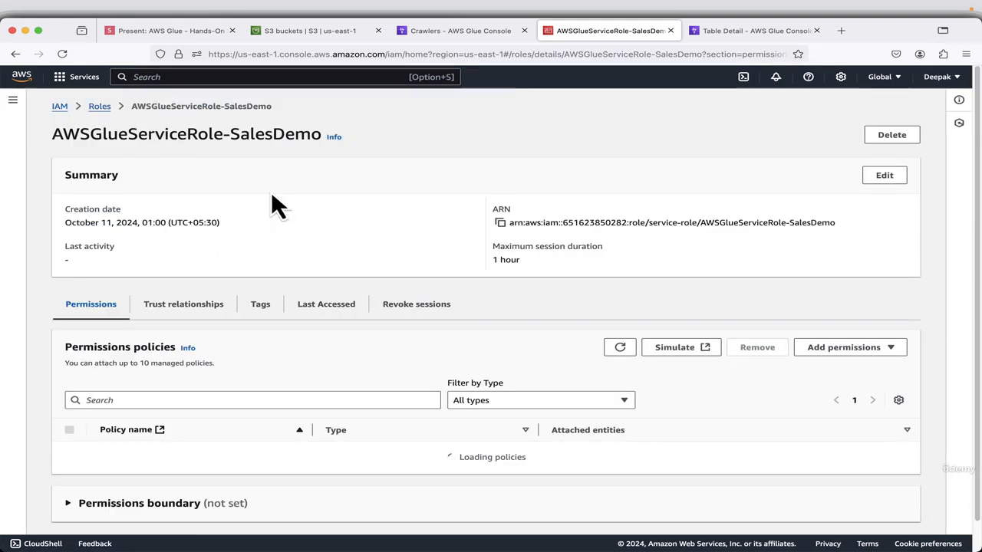
left_click(850, 350)
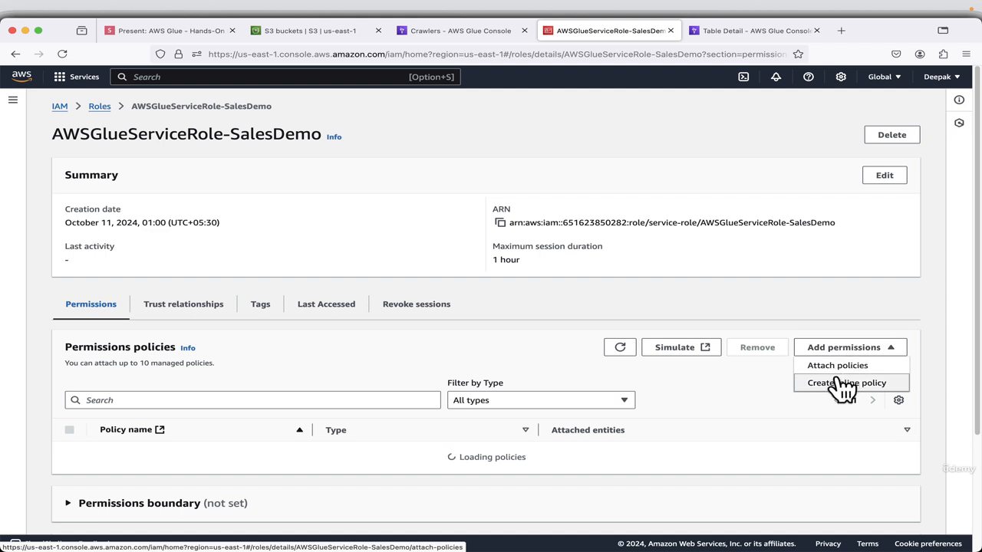
left_click(840, 383)
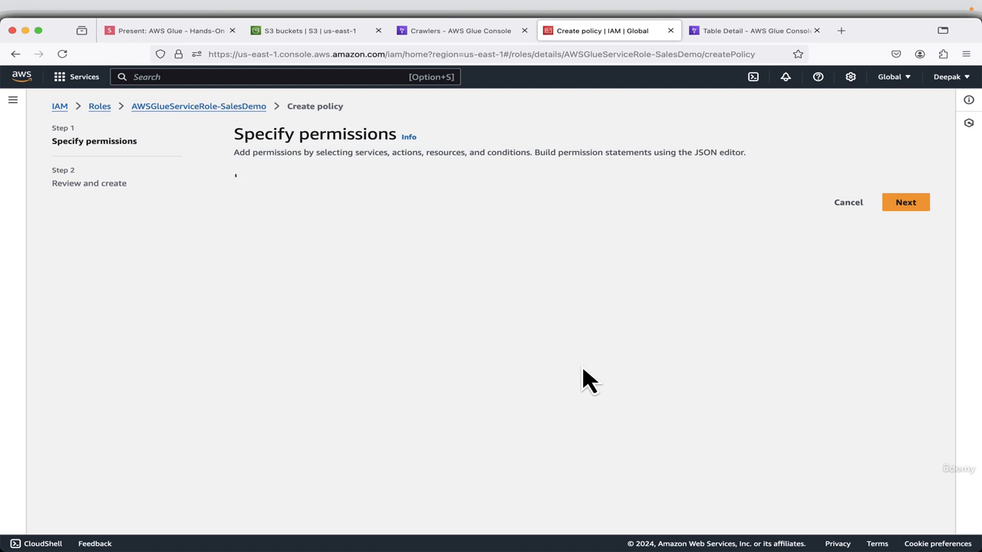
Copy the policy JSON from the Create policy slide of the presentation and return to the IAM policy creation page.
left_click(166, 39)
key("Right")
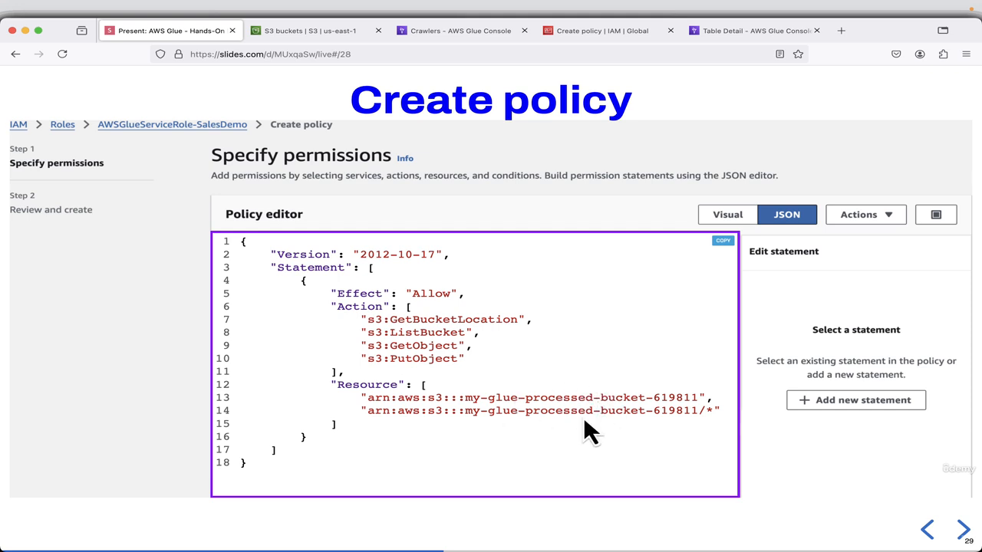
left_click(723, 242)
left_click(601, 38)
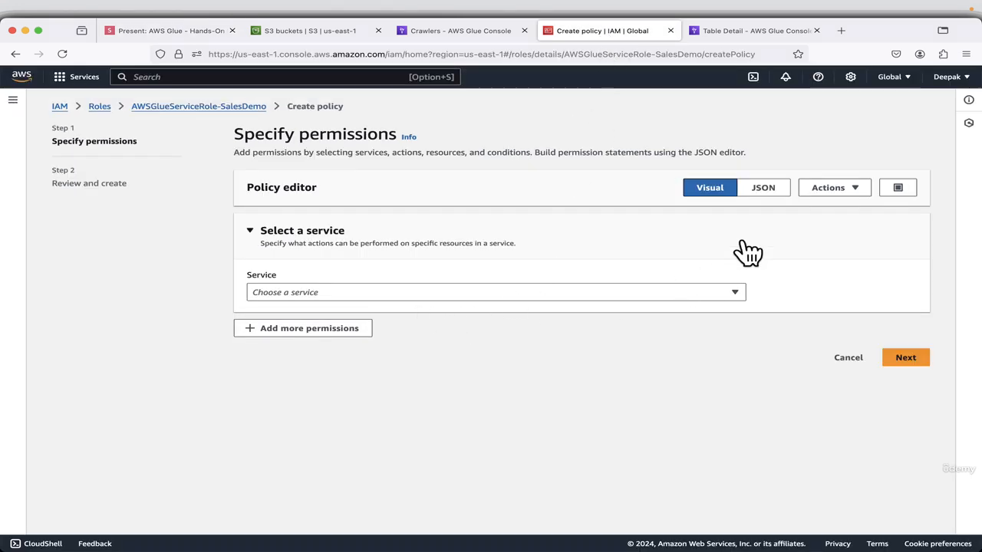
Switch the policy editor to JSON and replace the default statement with the copied S3 read and write policy.
left_click(763, 194)
left_click(367, 335)
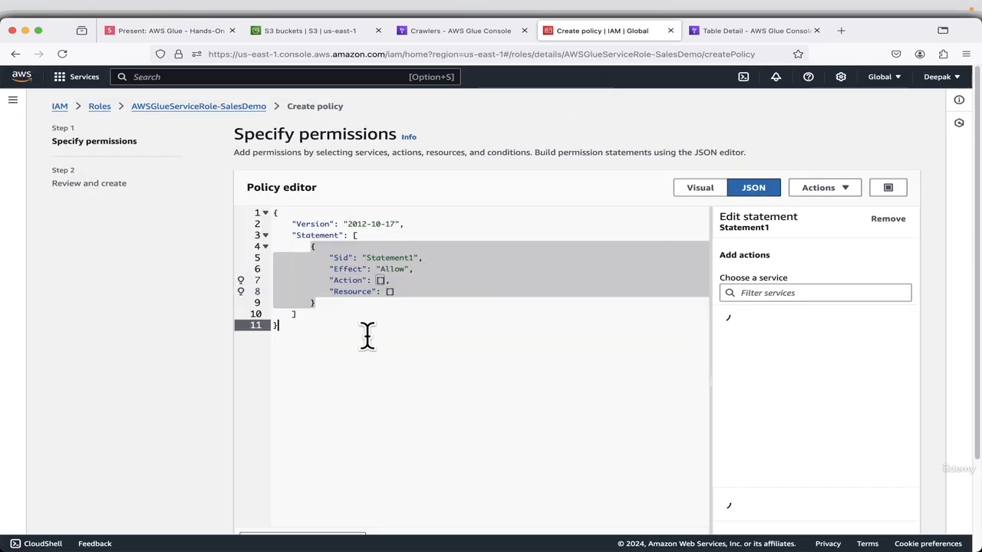
key("ctrl+a")
key("BackSpace")
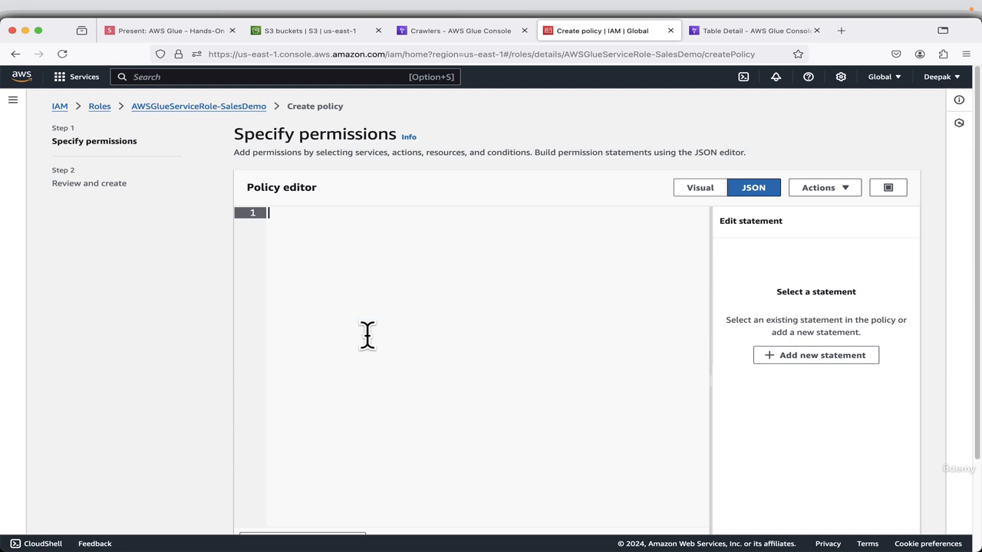
key("ctrl+v")
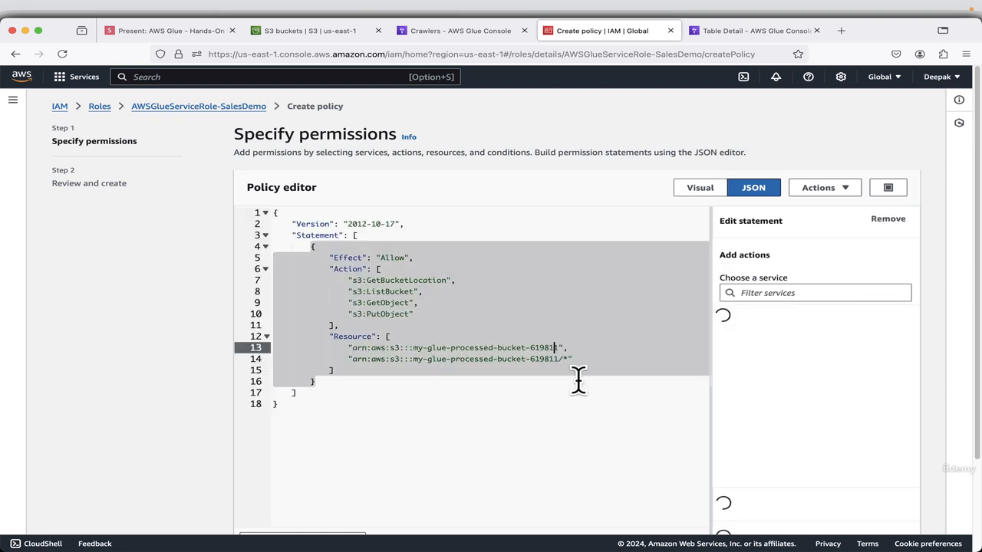
Change the bucket suffix to 619812 in both my-glue-processed-bucket resource ARNs and continue to the policy review.
left_click(556, 348)
key("Delete")
type("2")
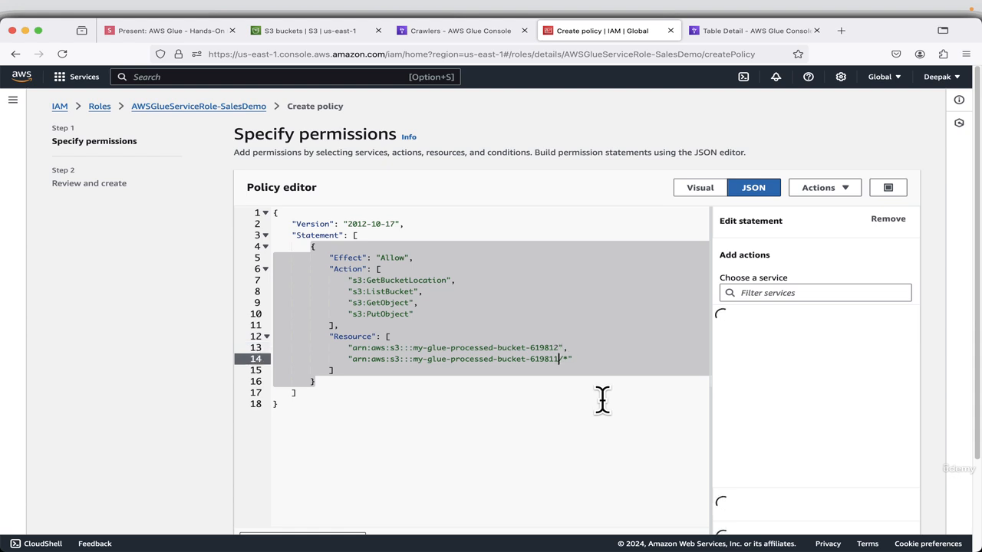
key("Down")
key("Delete")
type("2")
scroll(767, 415, "down", 3)
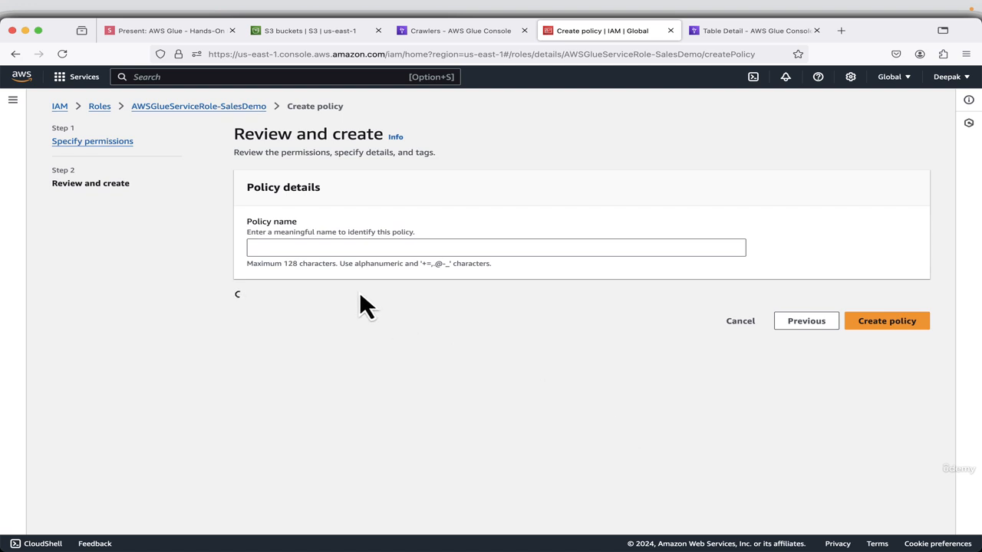
Copy the policy name S3WriteAccess from the presentation, enter it as the policy name and create the policy.
left_click(322, 254)
left_click(175, 33)
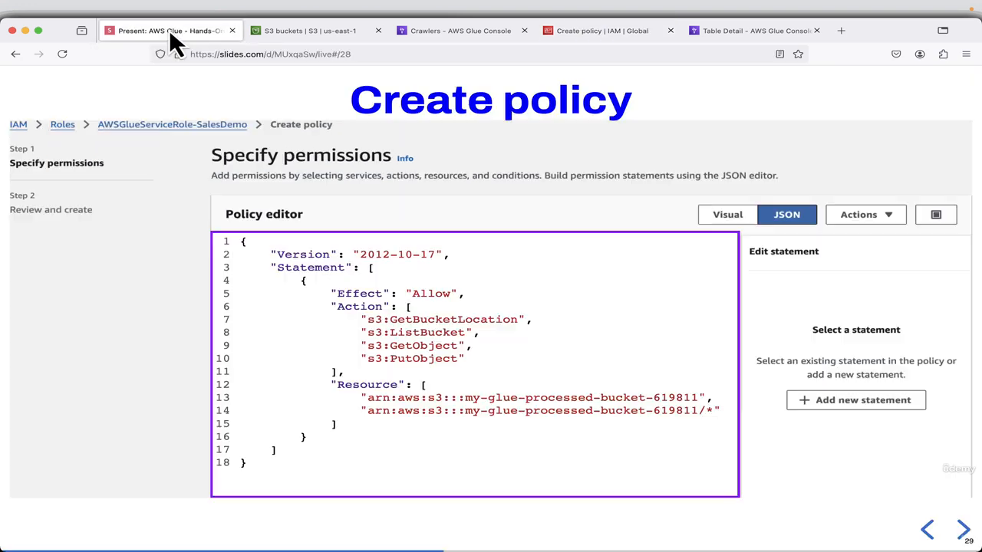
left_click(964, 530)
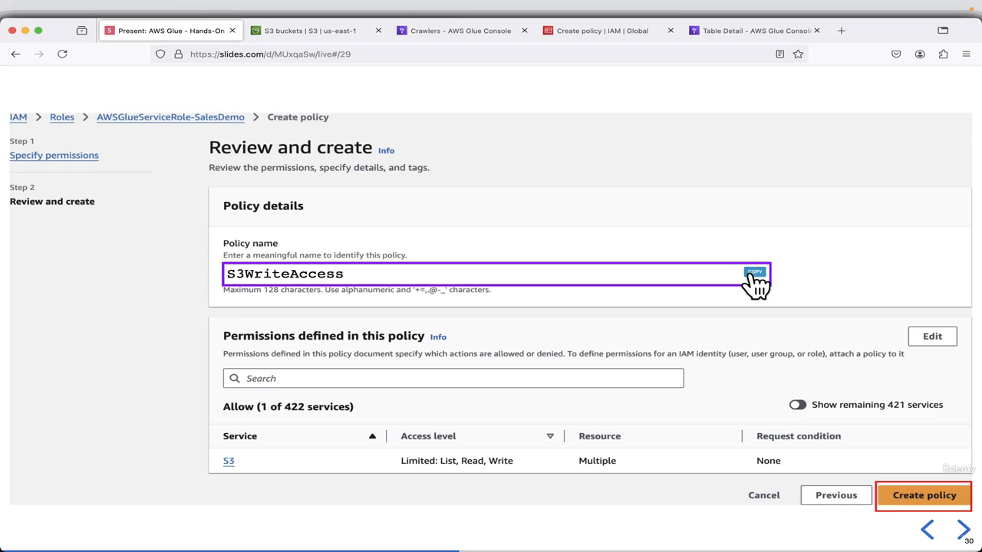
left_click(753, 273)
left_click(591, 30)
right_click(322, 248)
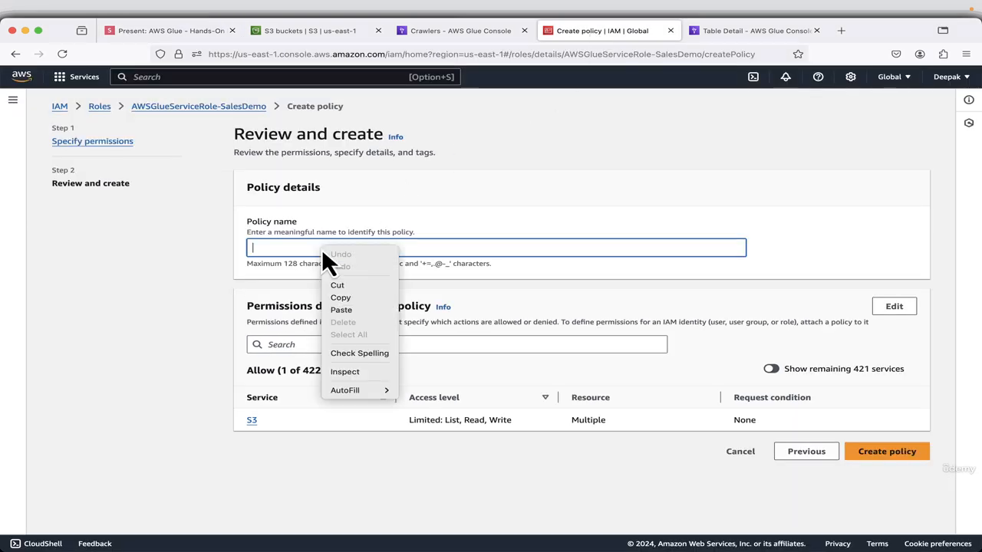
left_click(374, 310)
left_click(878, 457)
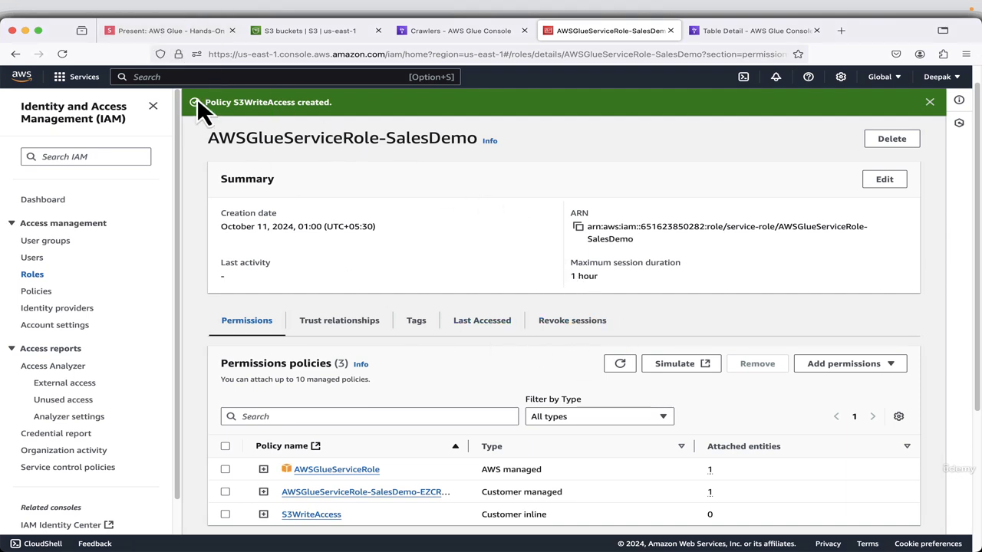
Return to the presentation and advance past the Create Glue Job title to the Create job slide.
left_click(165, 31)
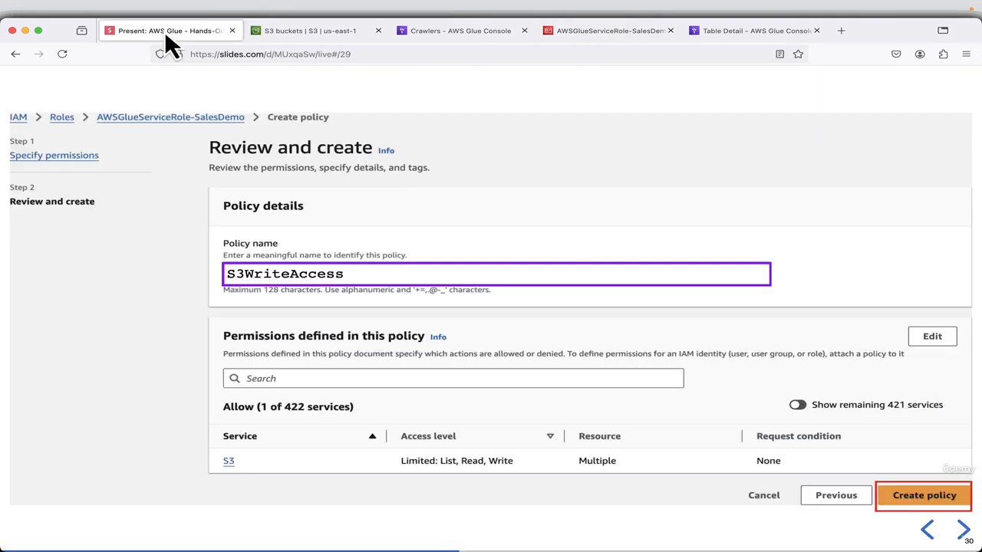
left_click(961, 529)
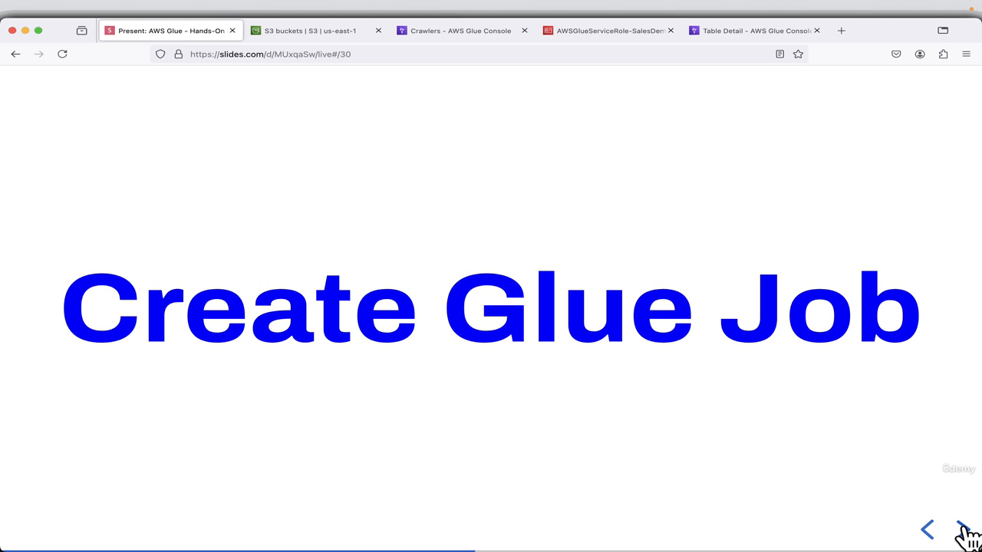
left_click(962, 529)
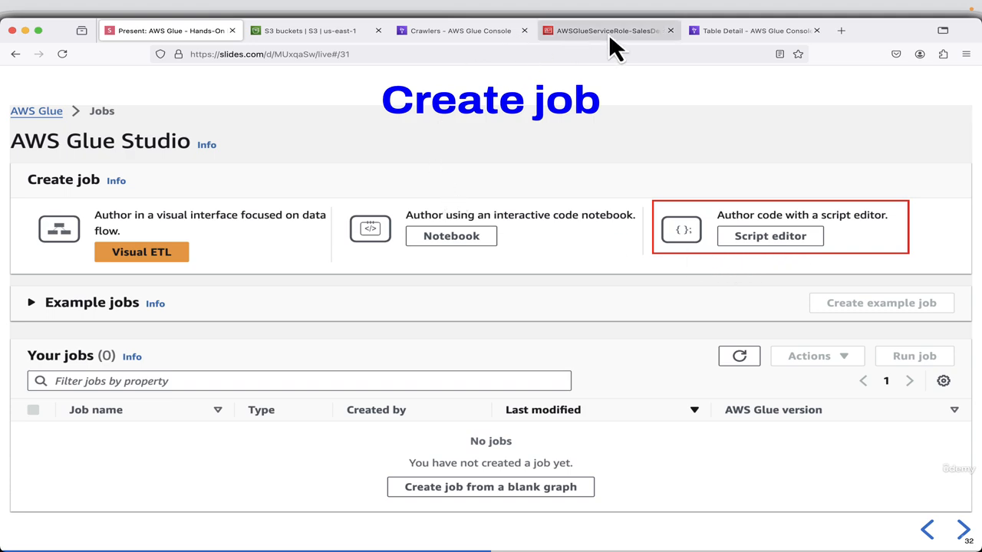
From the AWS Glue console, open the ETL jobs page in a new browser tab and switch to it.
left_click(446, 34)
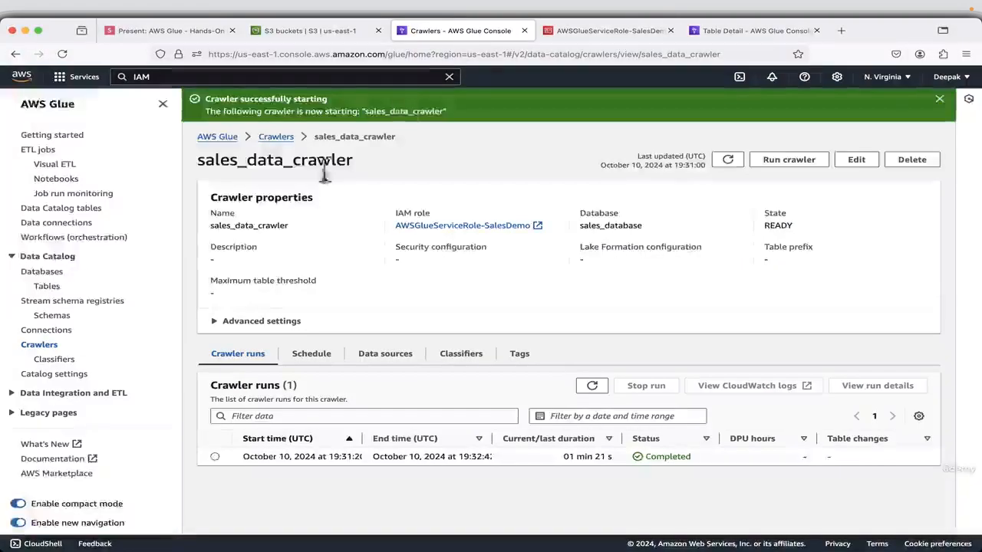
right_click(40, 150)
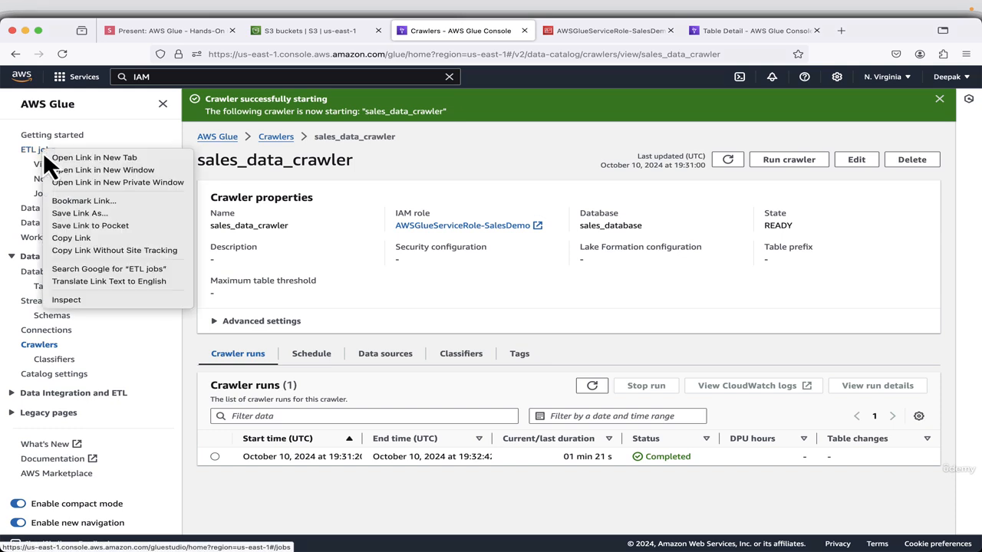
left_click(57, 157)
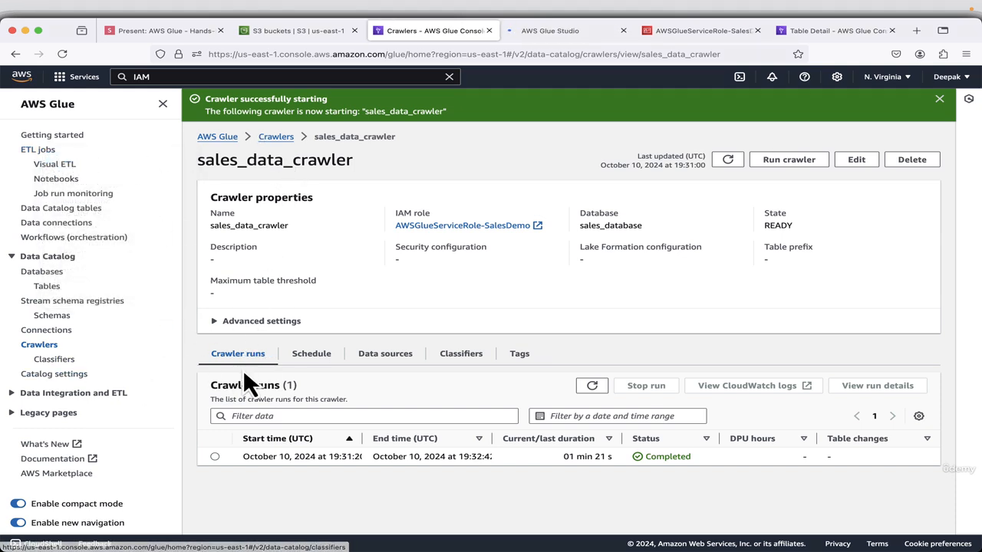
left_click(561, 36)
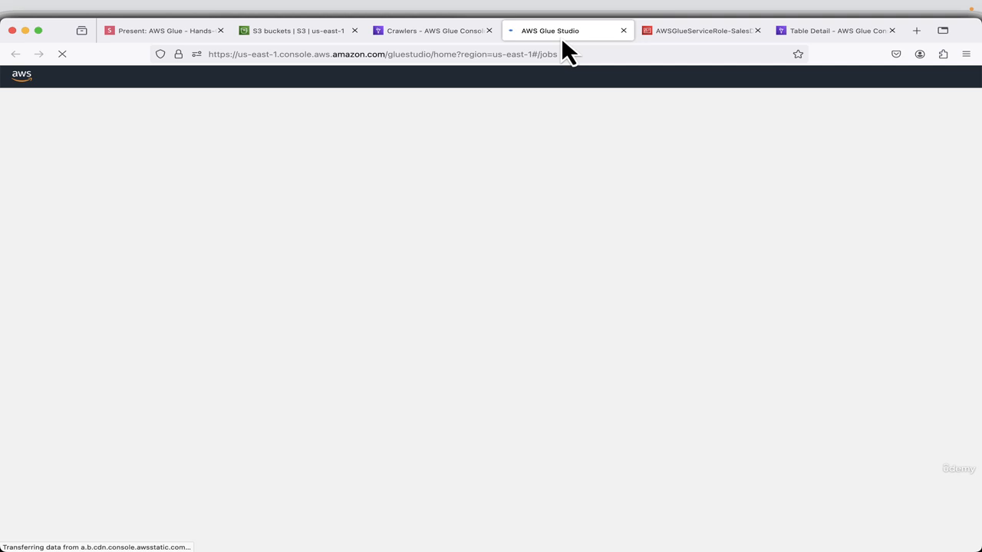
Check the Create job slide, then create a Glue Studio script editor job with the Spark engine and the Start fresh option.
left_click(169, 32)
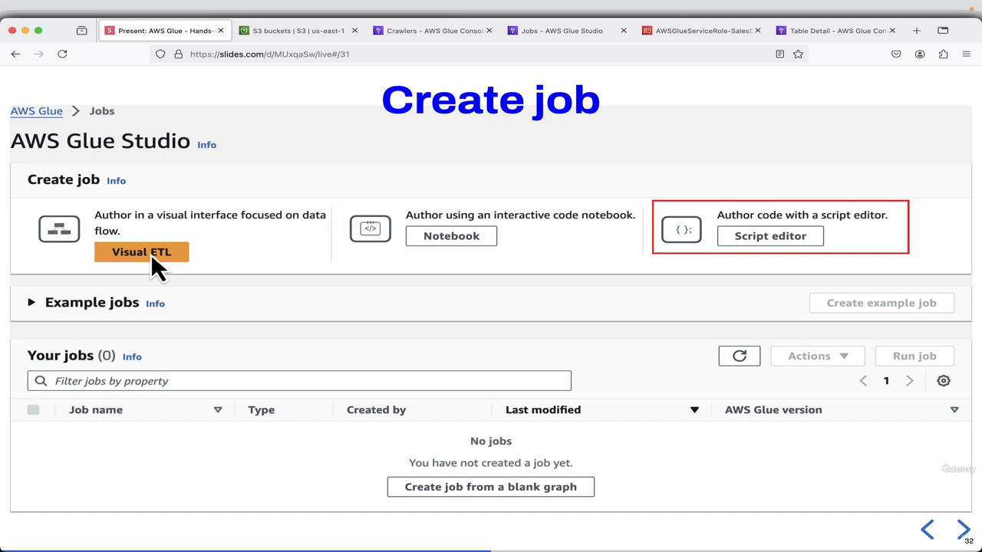
left_click(566, 34)
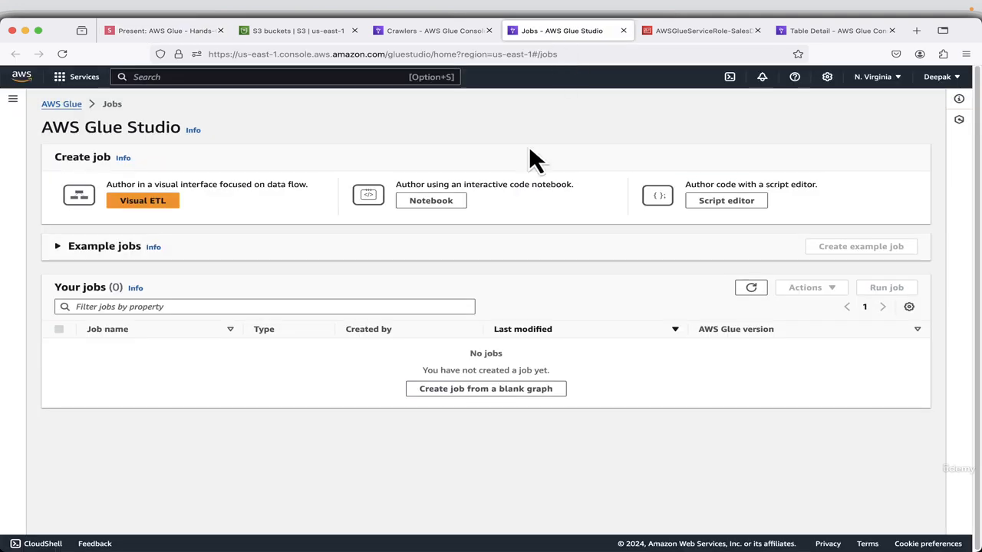
left_click(730, 207)
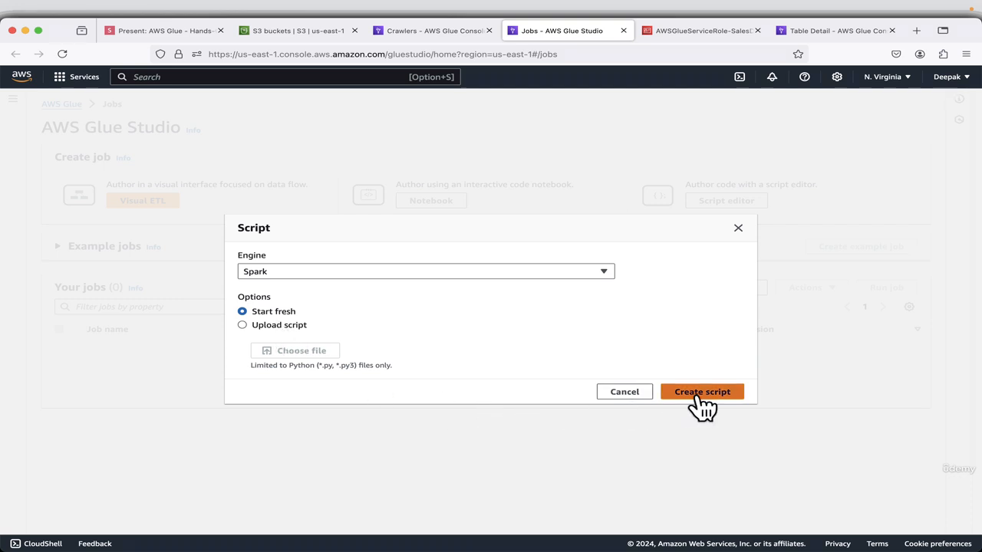
left_click(537, 271)
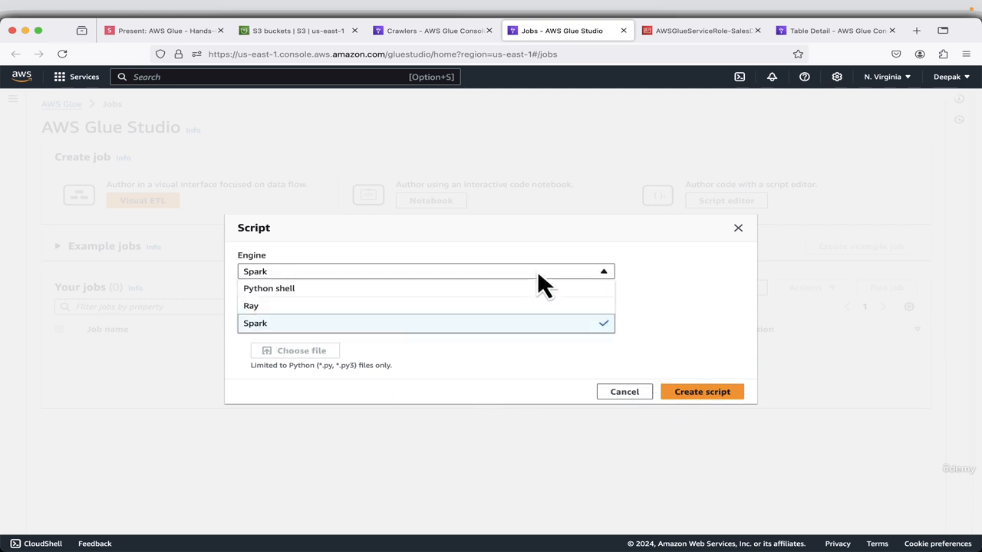
left_click(504, 325)
left_click(700, 400)
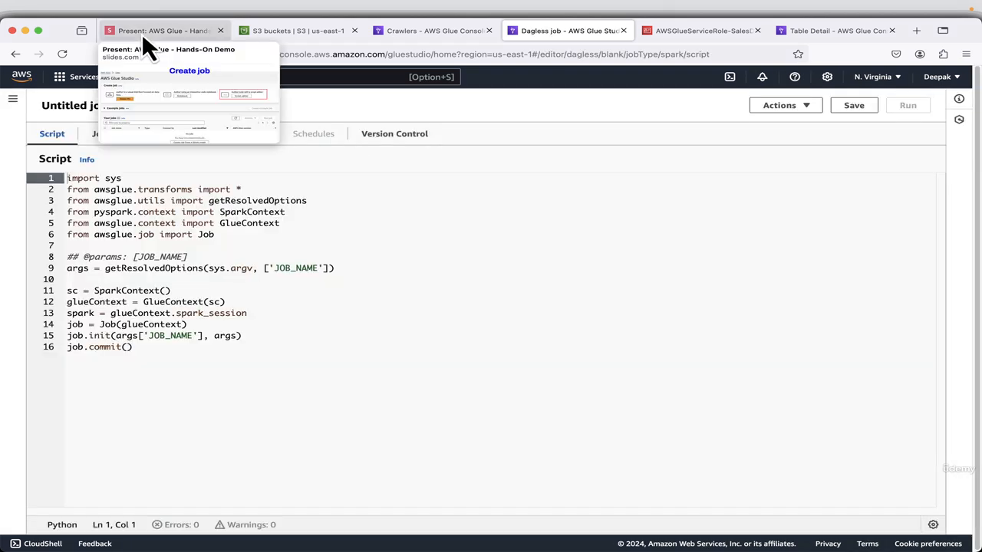
Return to the presentation and advance to the slide containing the full Glue job script.
left_click(142, 33)
left_click(961, 530)
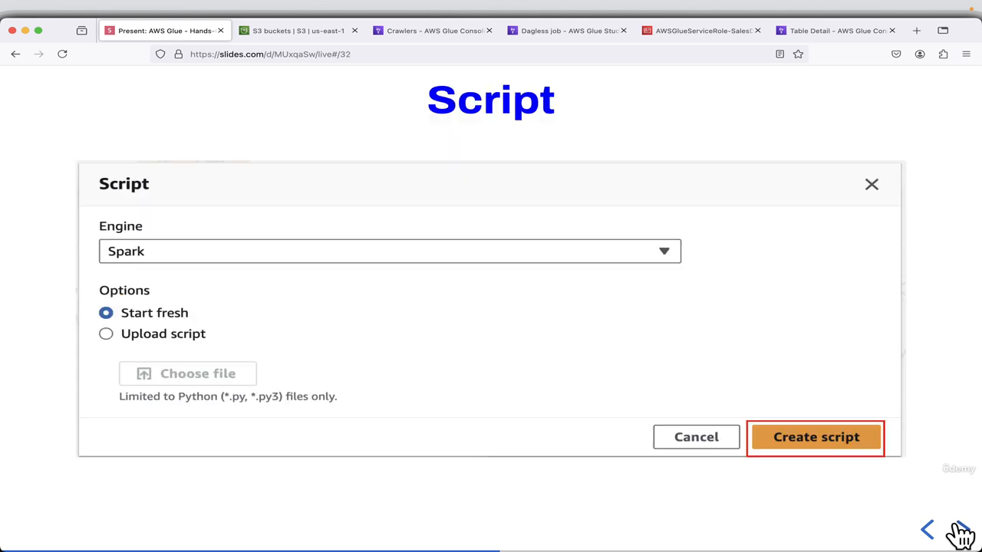
left_click(960, 531)
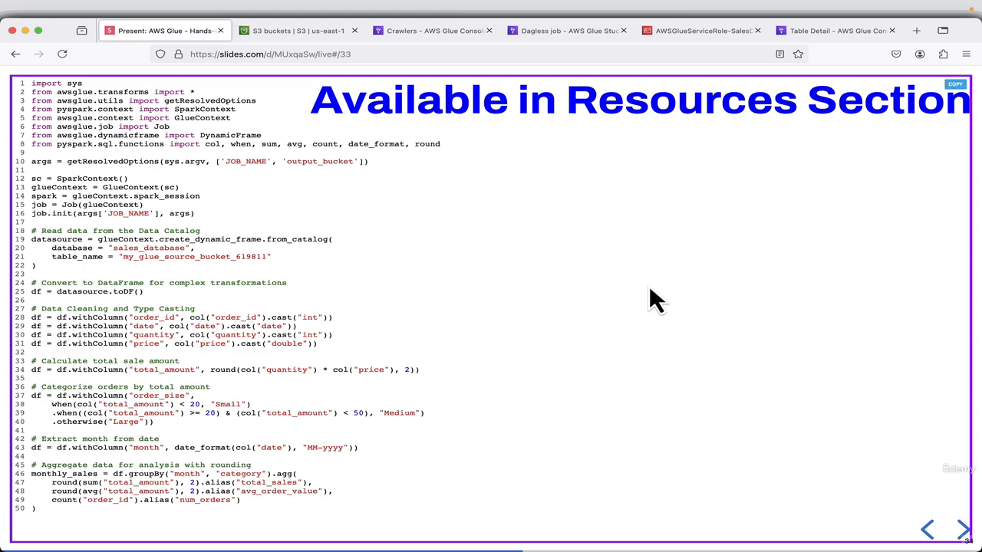
Switch to Visual Studio Code and open glue_job.py to examine its imports, job parameters and context initialization.
key("super+Tab")
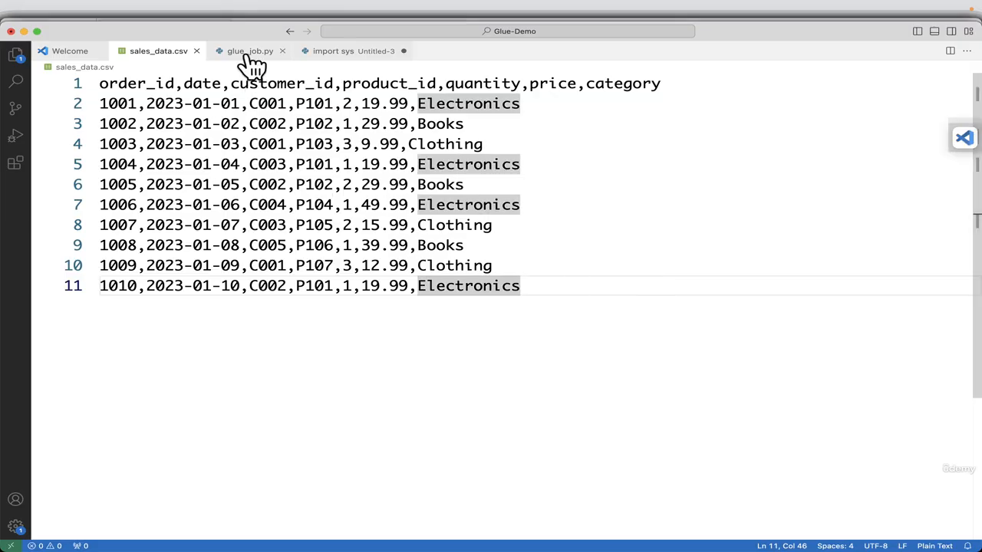
left_click(250, 52)
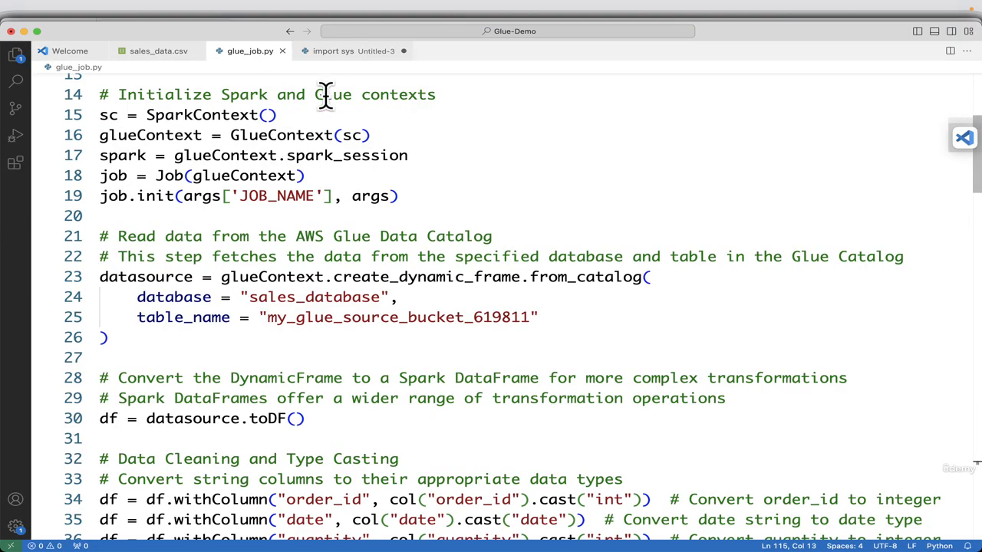
scroll(466, 246, "up", 5)
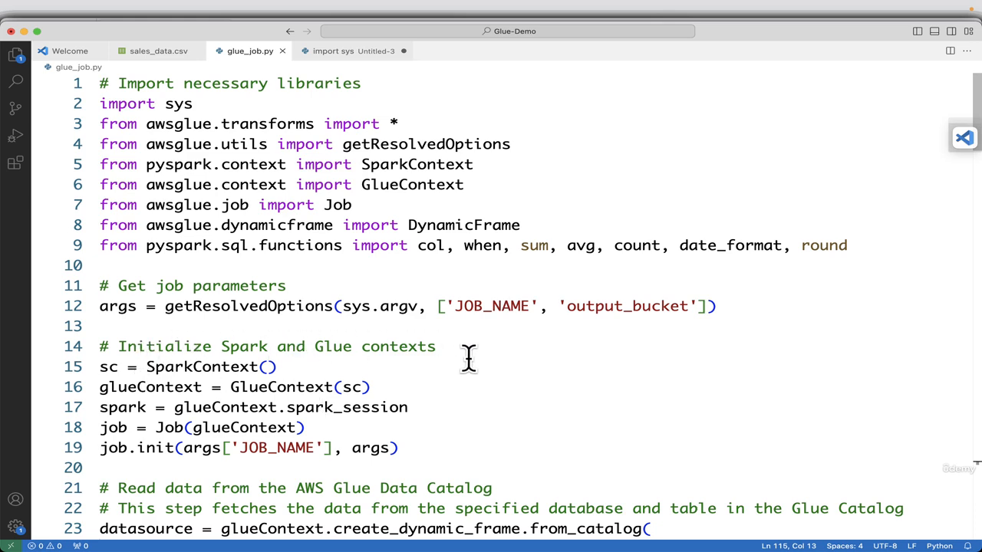
scroll(472, 364, "down", 5)
scroll(322, 265, "up", 2)
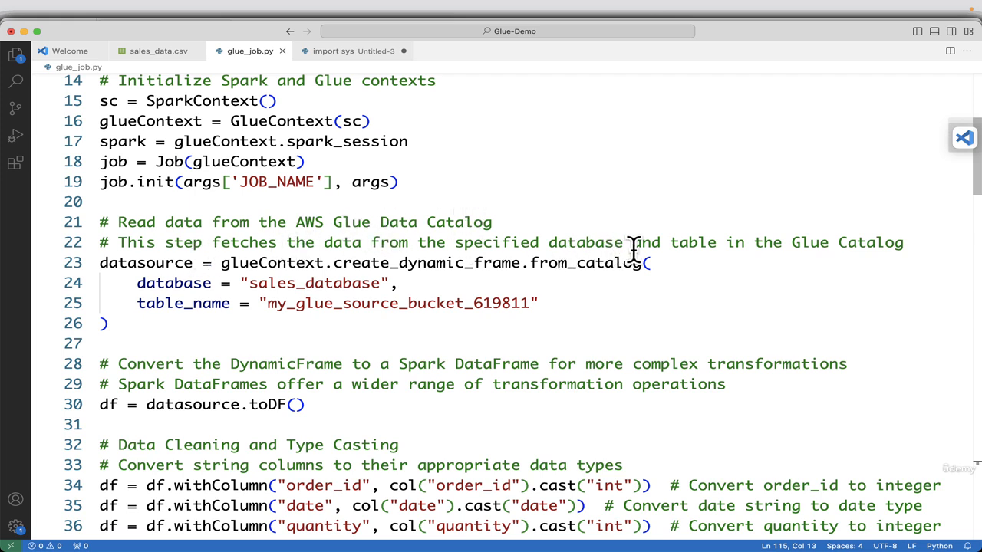
Set the table_name of the Data Catalog source in glue_job.py to my_glue_source_bucket_619812, checking the database name sales_database.
double_click(260, 283)
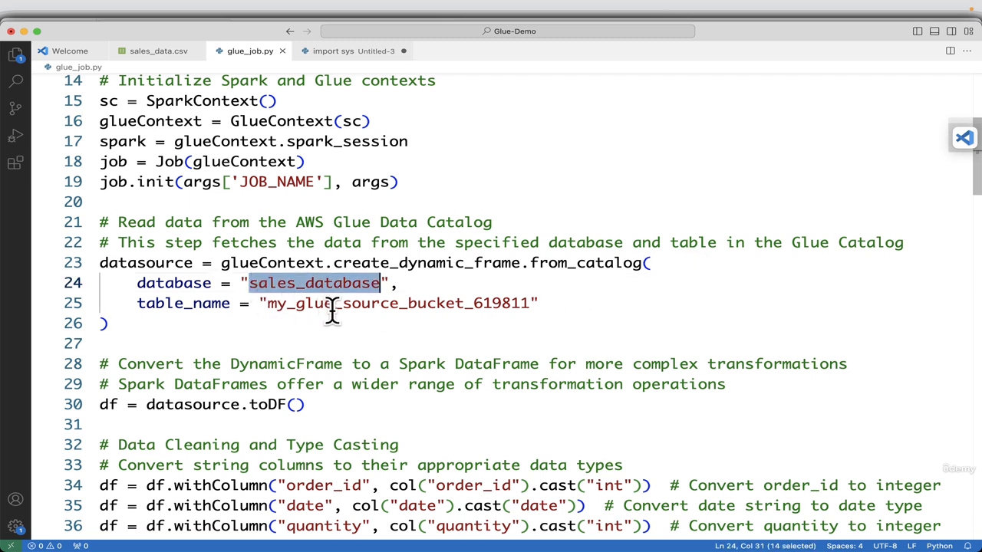
left_click(524, 303)
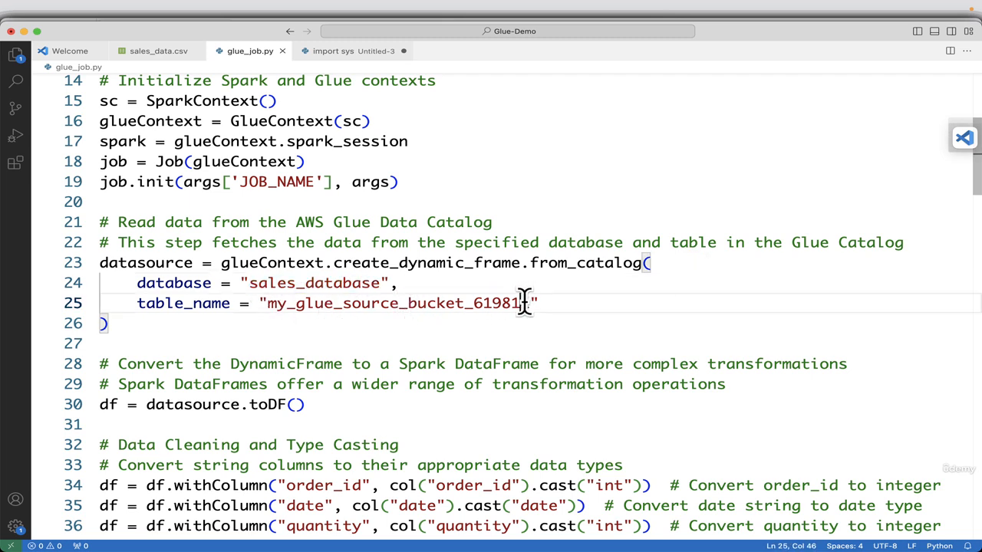
double_click(524, 303)
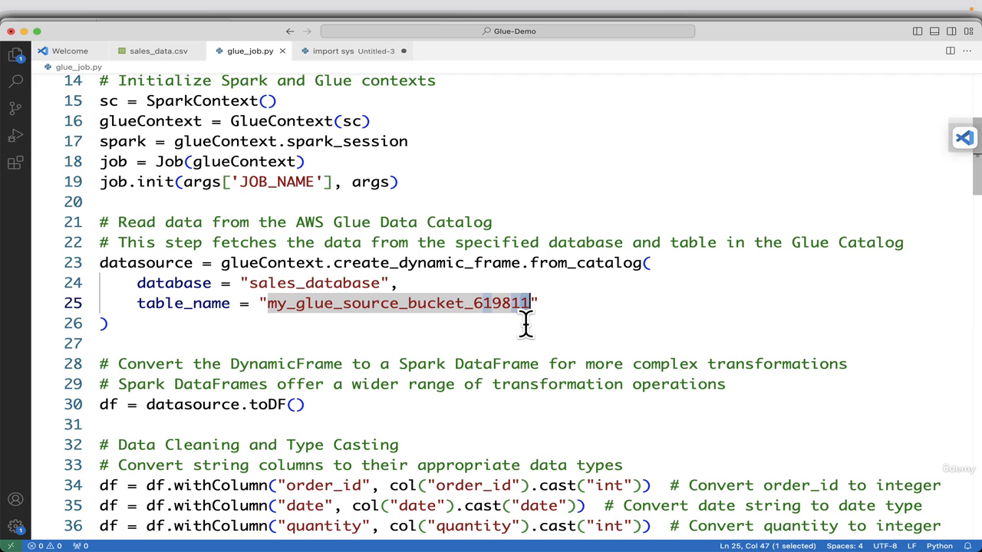
type("2")
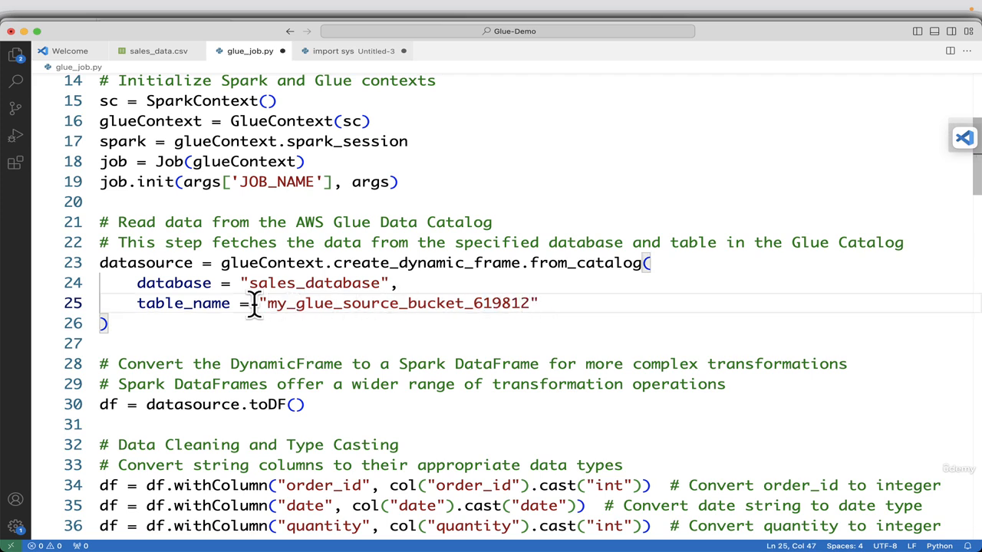
Examine glue_job.py from the Spark DataFrame conversion through type casting, total_amount, order_size and month columns to the monthly and customer aggregations.
scroll(587, 309, "down", 2)
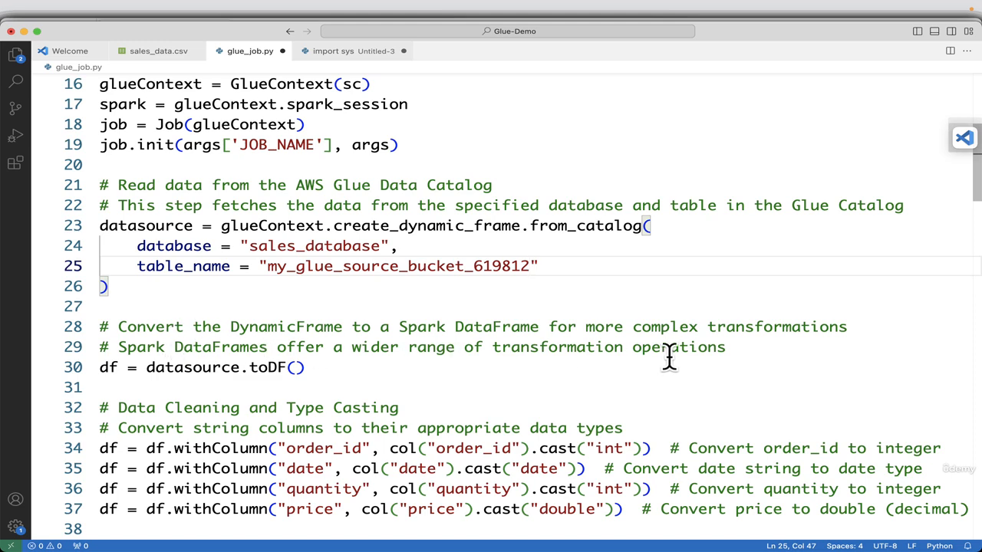
scroll(705, 355, "down", 4)
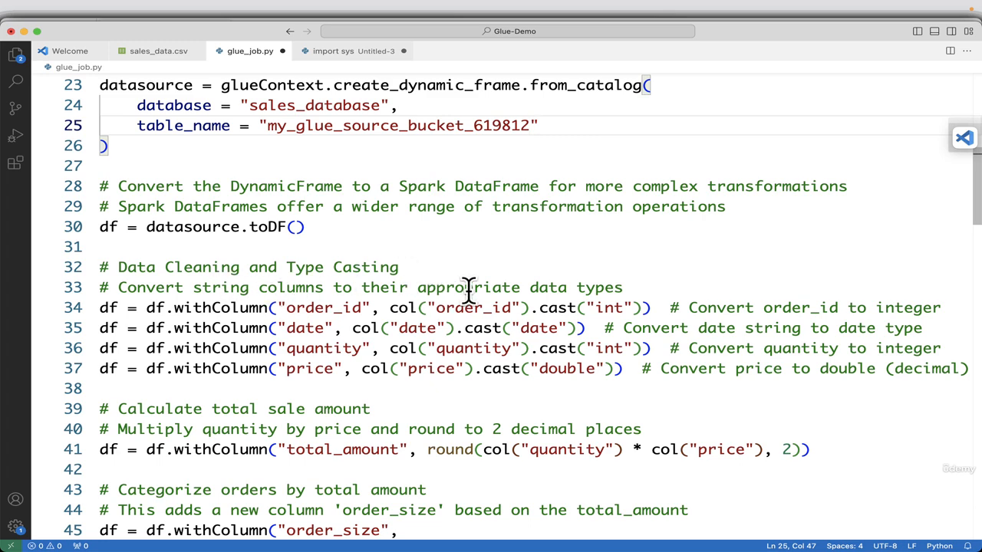
scroll(647, 292, "down", 5)
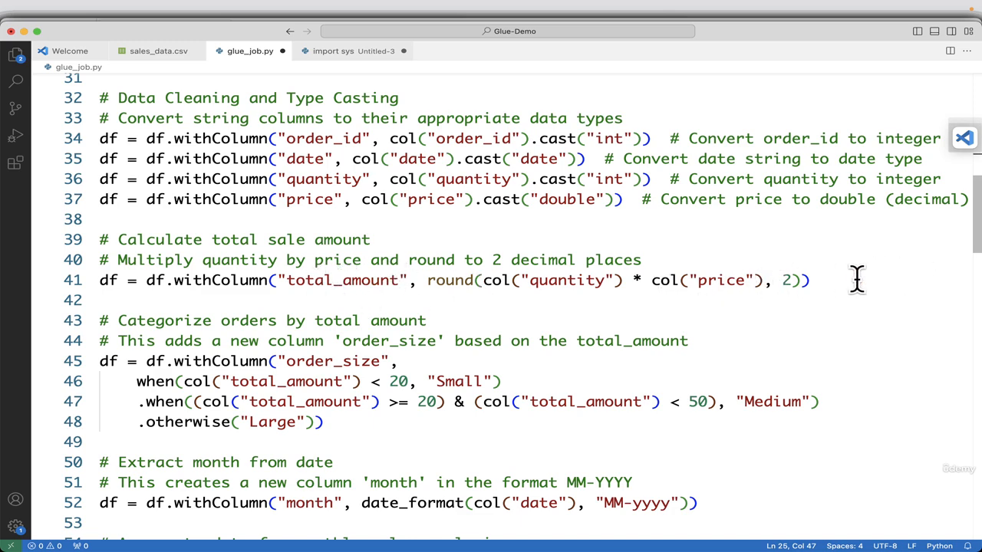
scroll(595, 329, "down", 1)
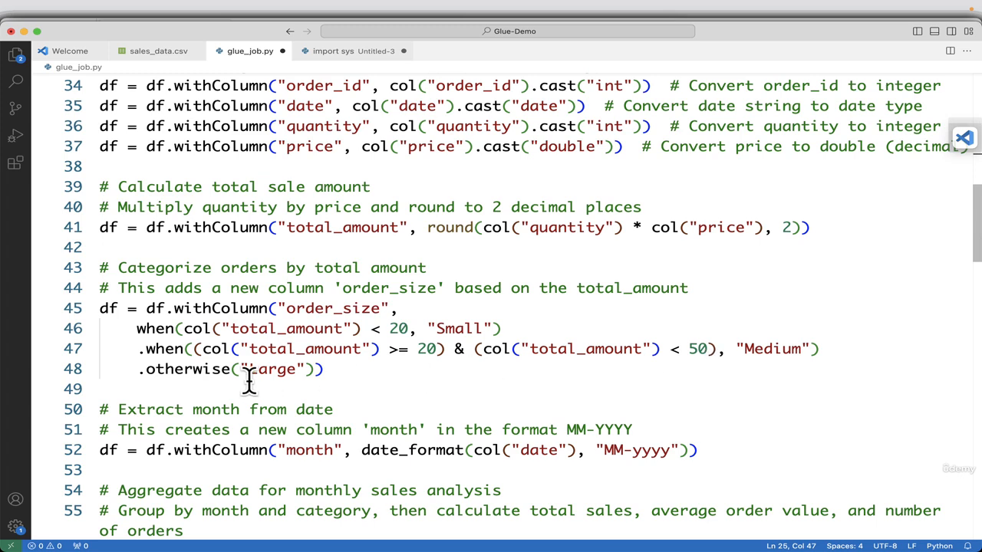
scroll(522, 364, "down", 3)
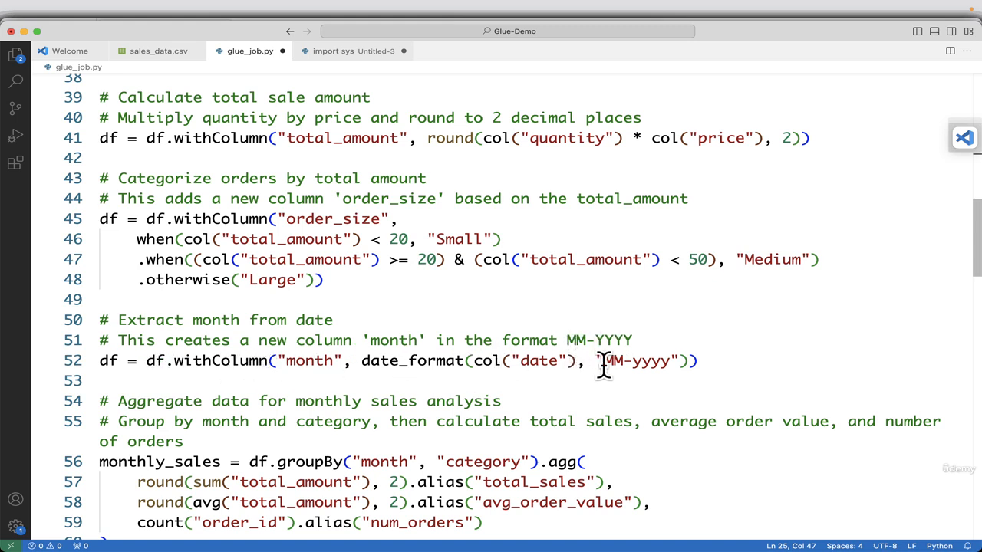
scroll(603, 366, "down", 3)
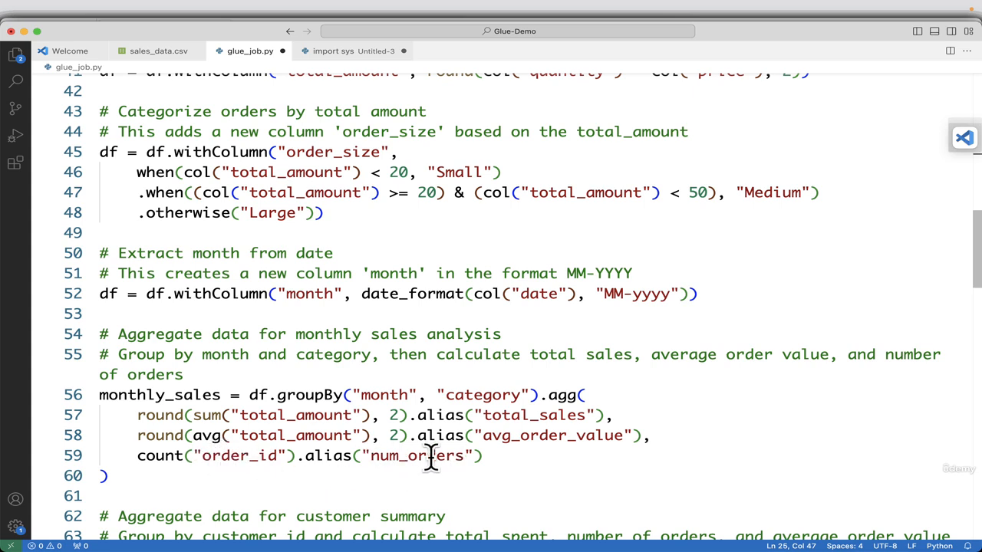
scroll(493, 387, "down", 3)
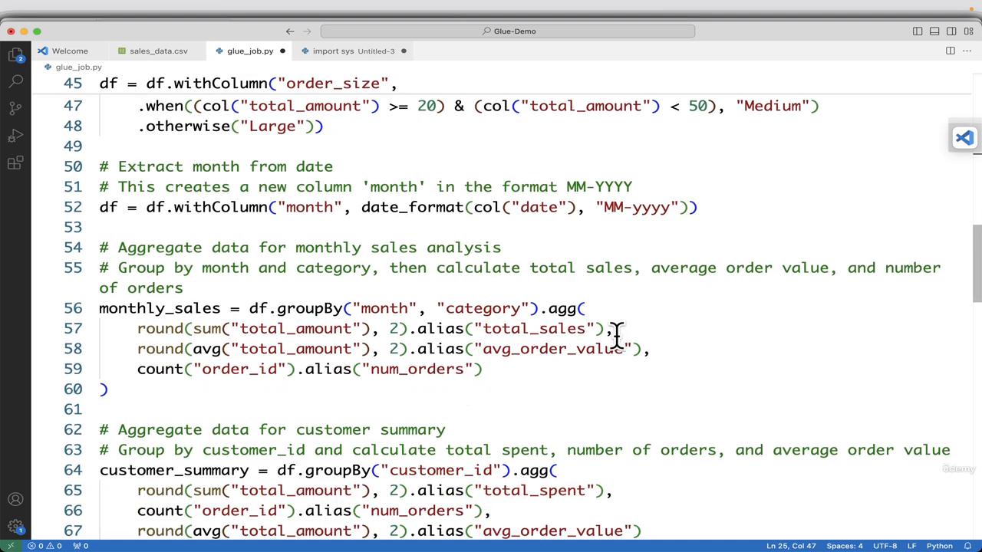
scroll(616, 336, "down", 5)
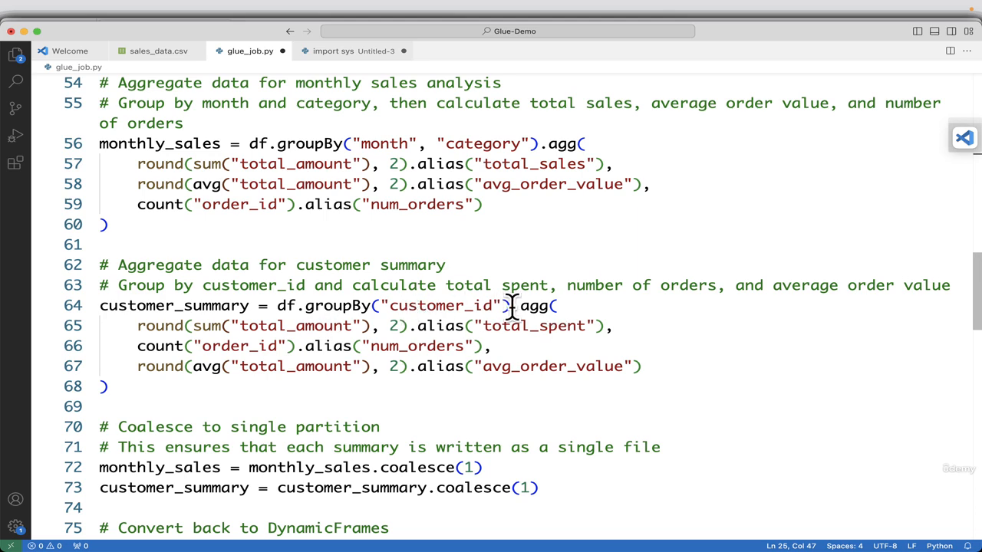
scroll(603, 356, "down", 5)
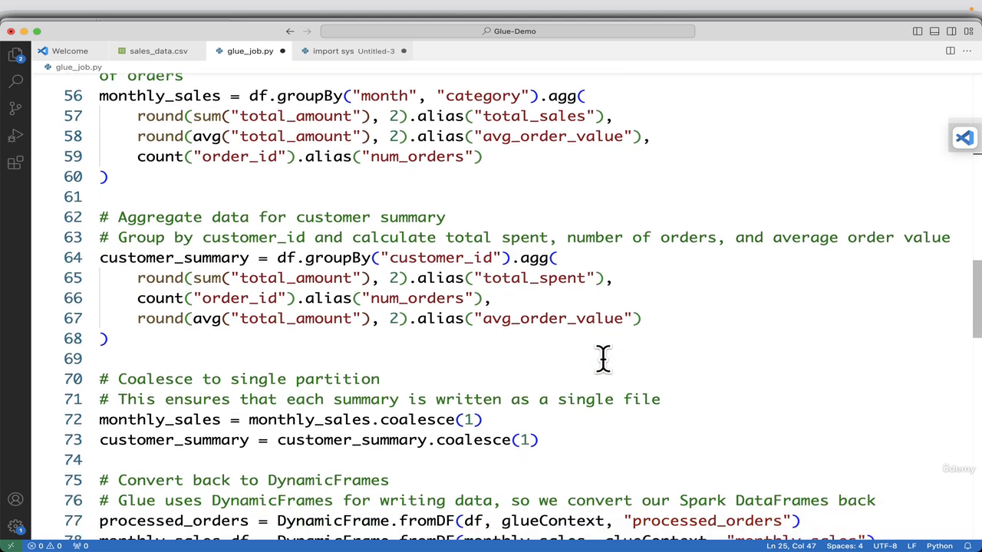
Examine the coalesce and DynamicFrame conversion code, plus the S3 output paths processed_orders, monthly_sales and customer_summary, down to the job commit.
scroll(603, 357, "down", 2)
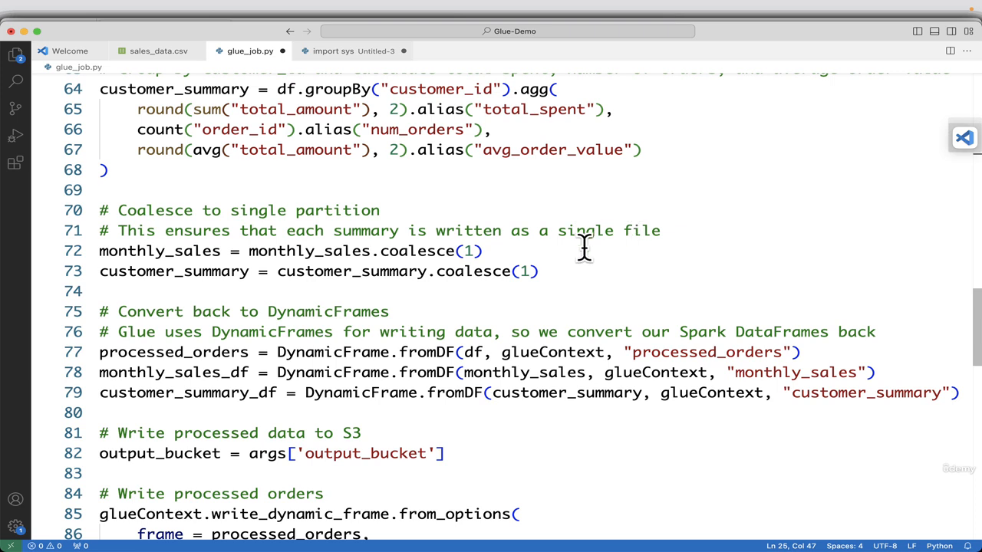
scroll(596, 346, "down", 3)
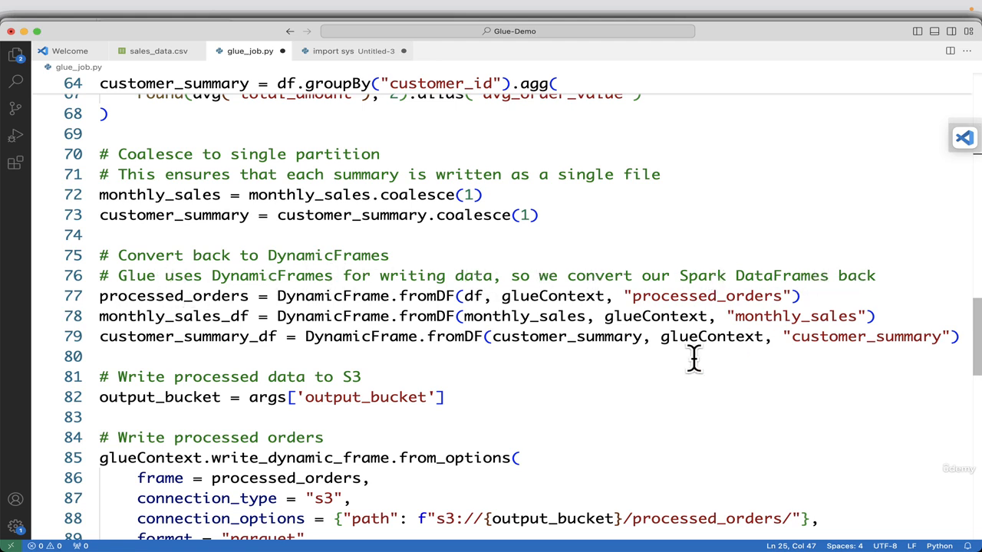
scroll(694, 358, "down", 3)
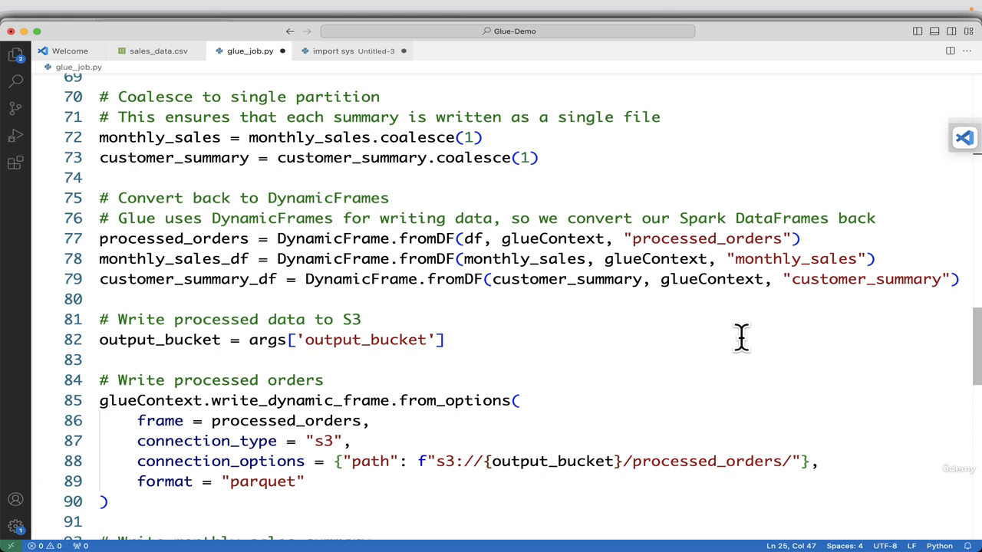
scroll(559, 383, "down", 5)
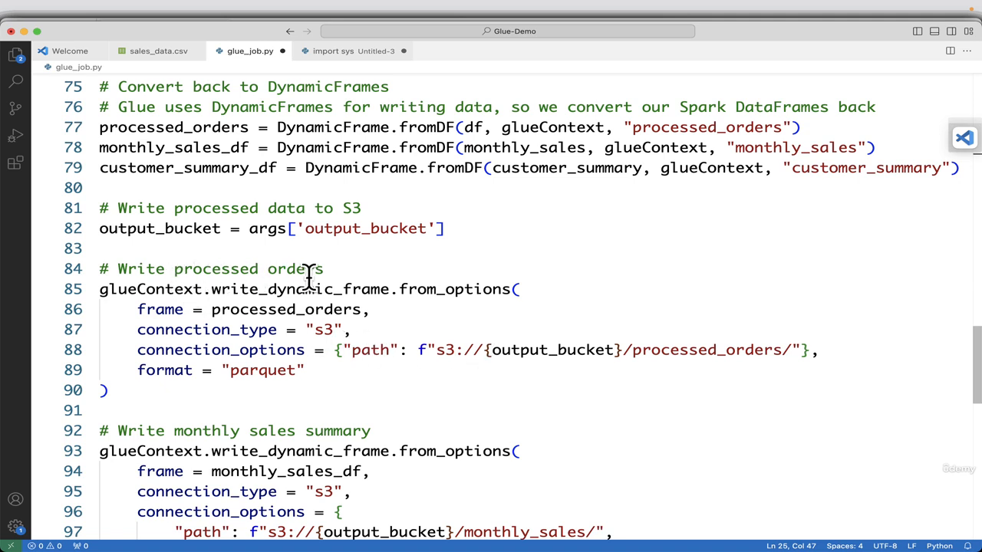
double_click(664, 351)
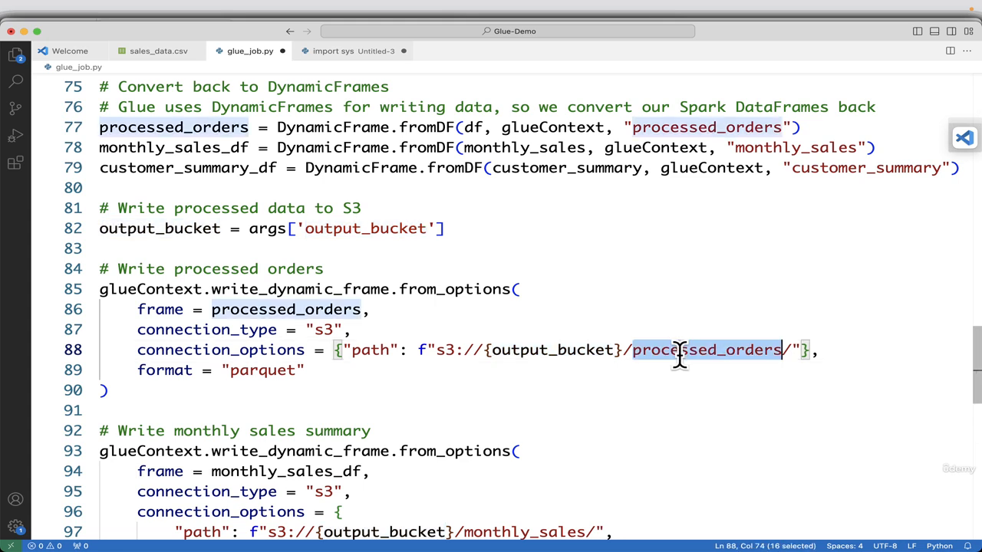
scroll(727, 364, "down", 2)
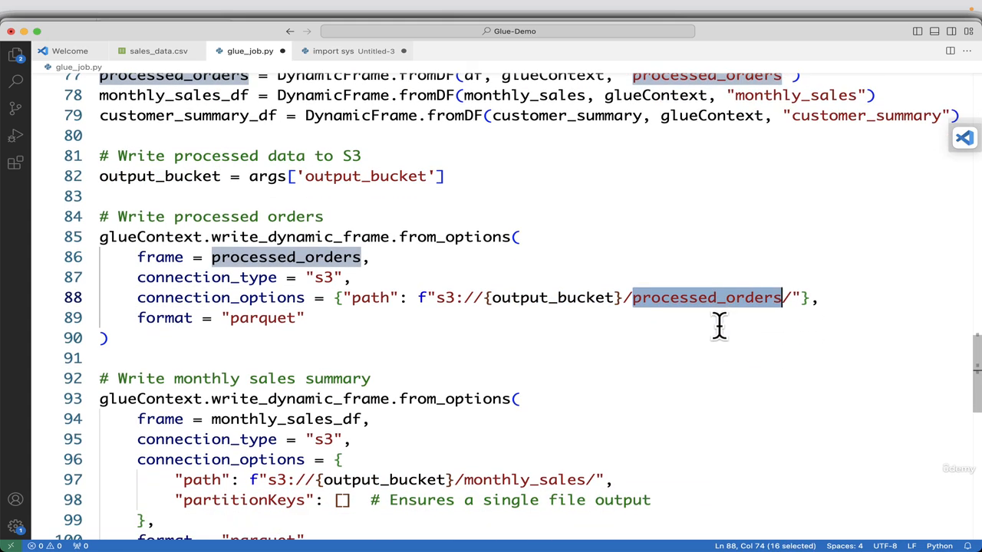
scroll(718, 326, "up", 3)
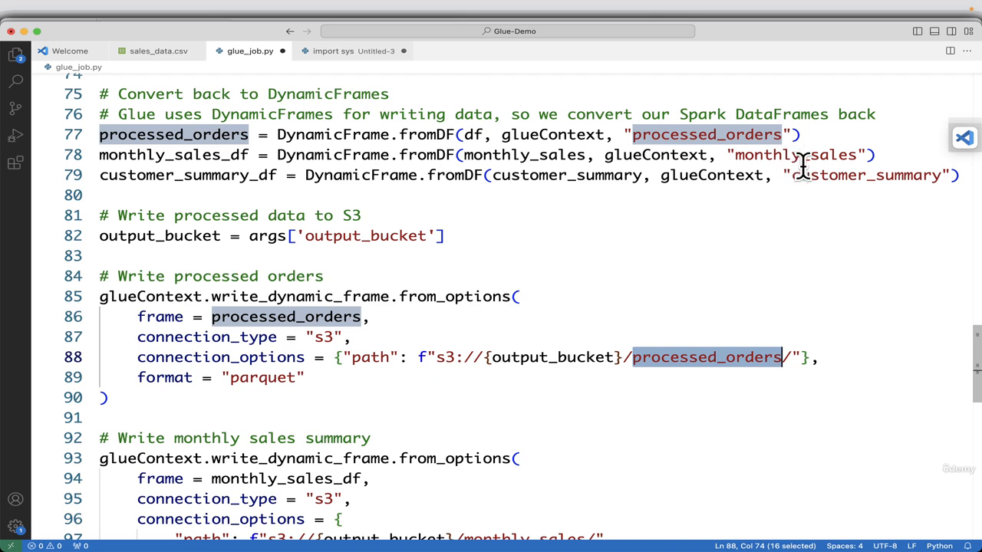
scroll(850, 215, "down", 3)
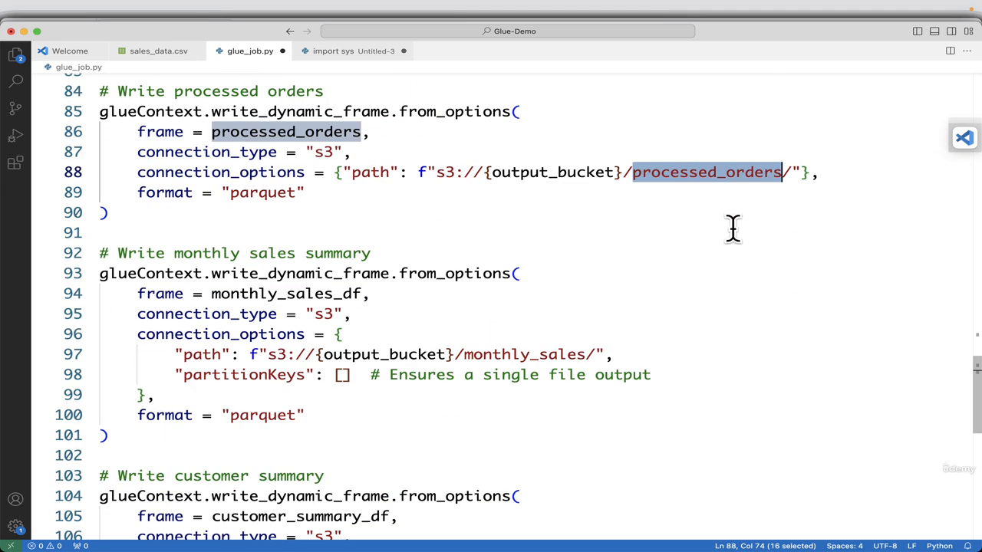
double_click(531, 355)
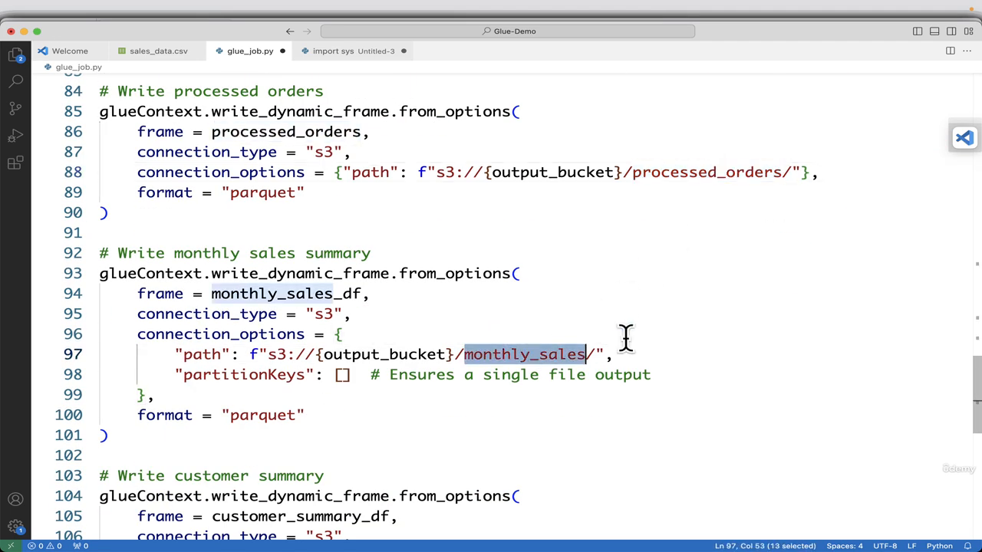
scroll(724, 318, "down", 2)
scroll(725, 317, "down", 1)
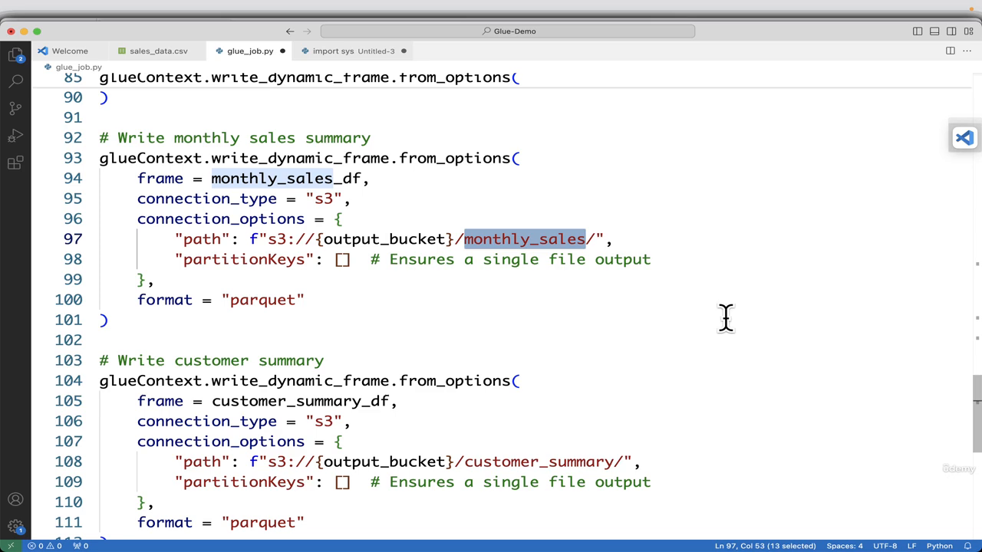
double_click(551, 460)
scroll(638, 342, "down", 3)
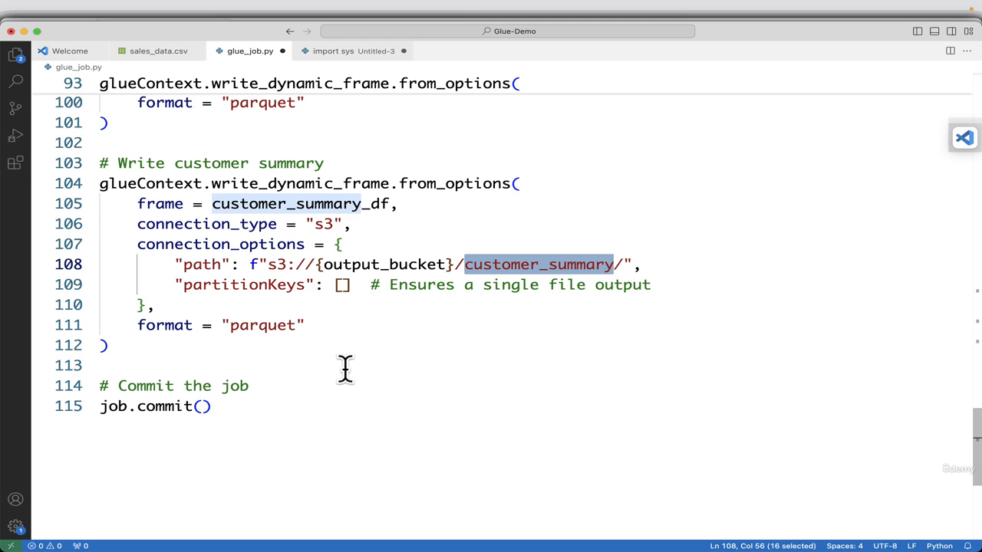
Copy the entire glue_job.py script, replace the default script of the Glue Studio job in the browser with it, and try to save.
key("super+a")
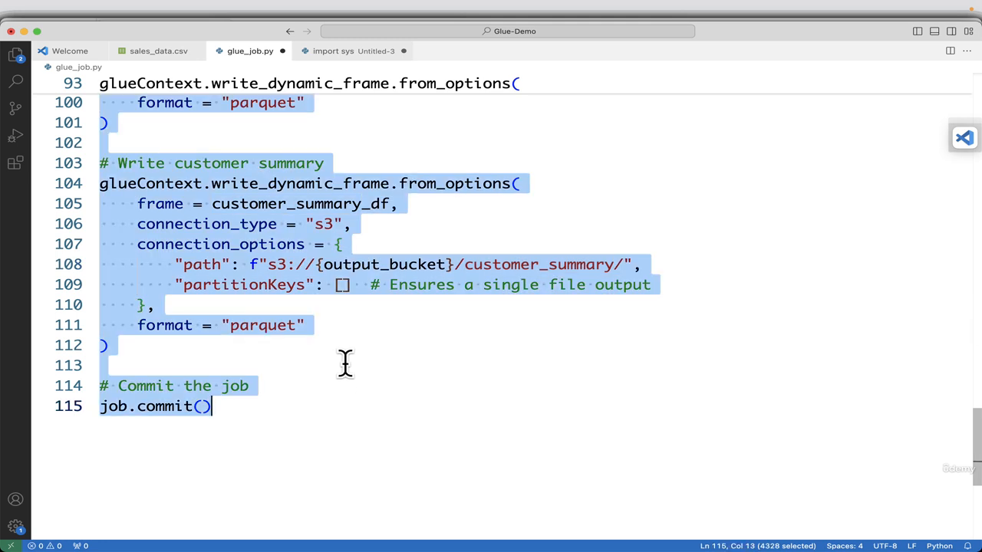
key("super+Tab")
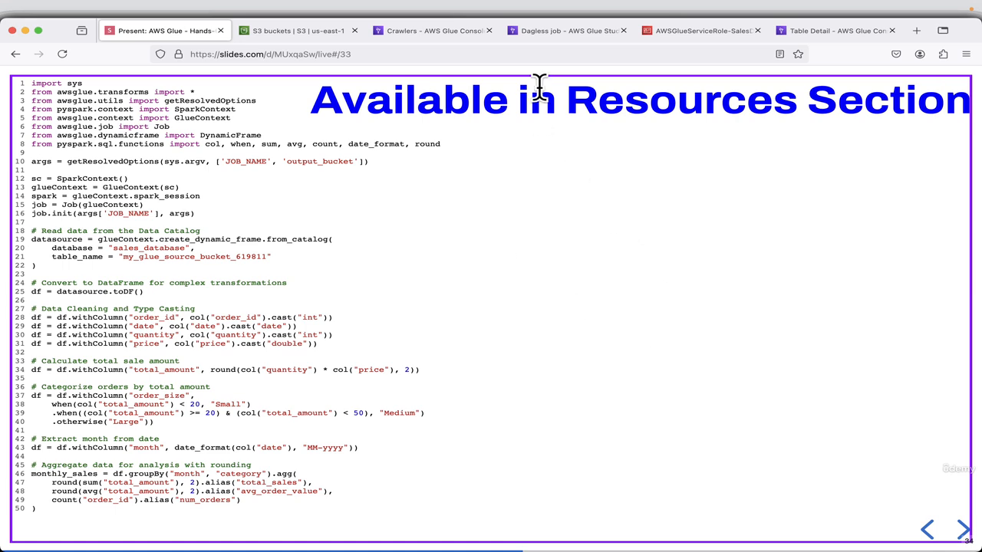
left_click(560, 32)
left_click(256, 312)
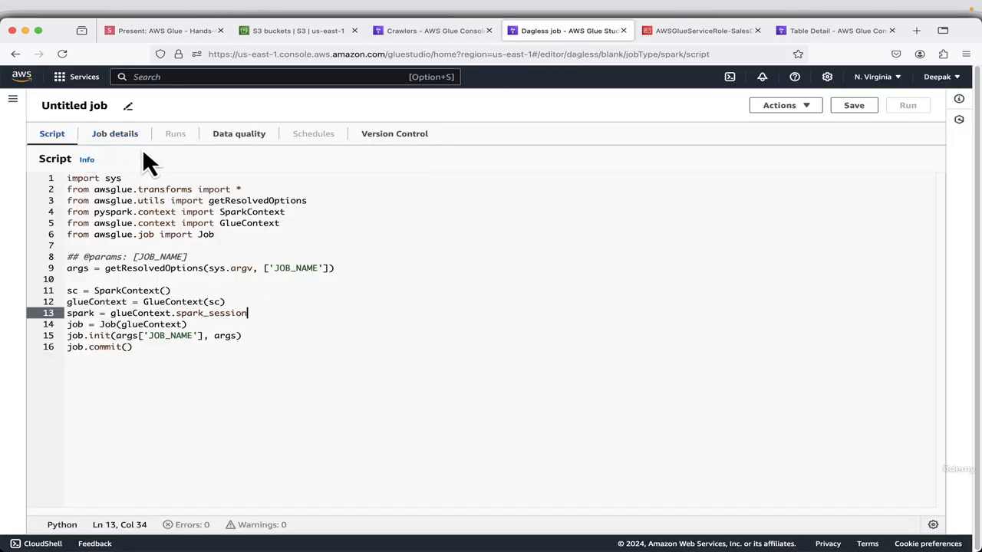
key("super+a")
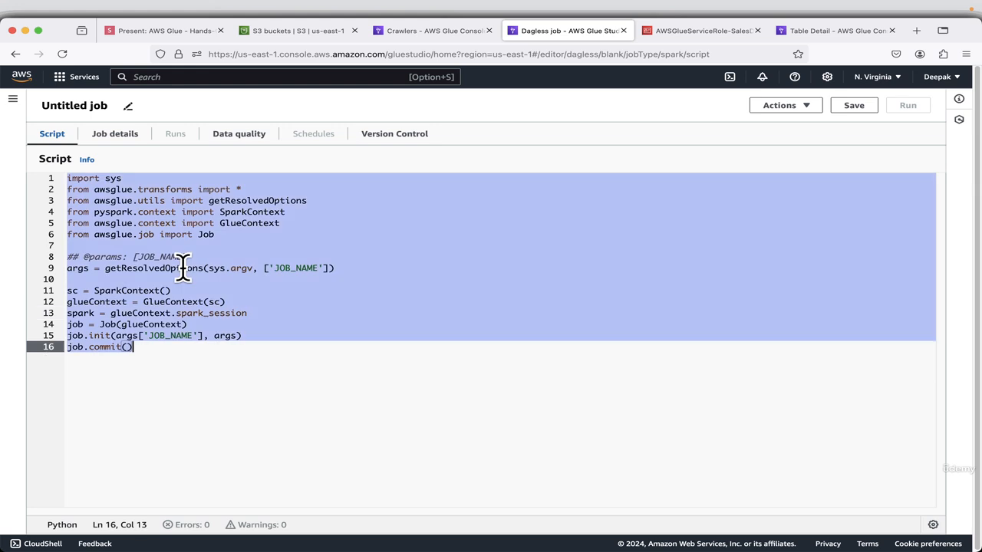
key("BackSpace")
key("super+v")
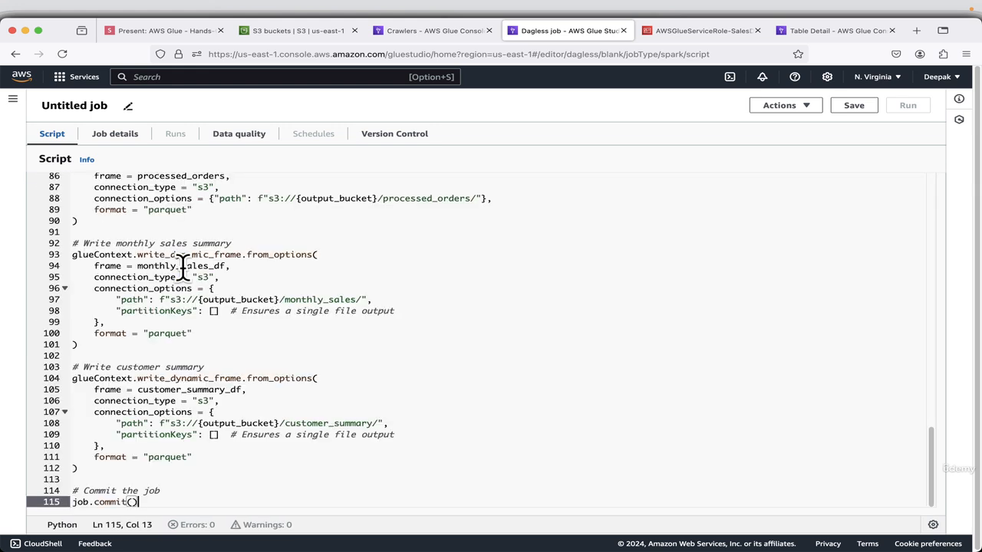
left_click(854, 109)
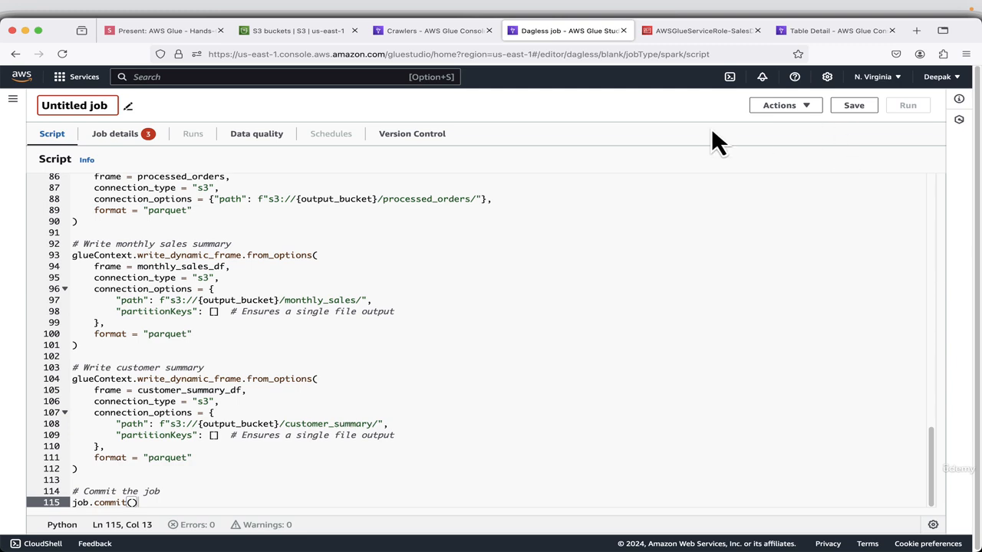
Open the job's details, then advance the presentation to the Job details slide and check the job name to use.
left_click(122, 138)
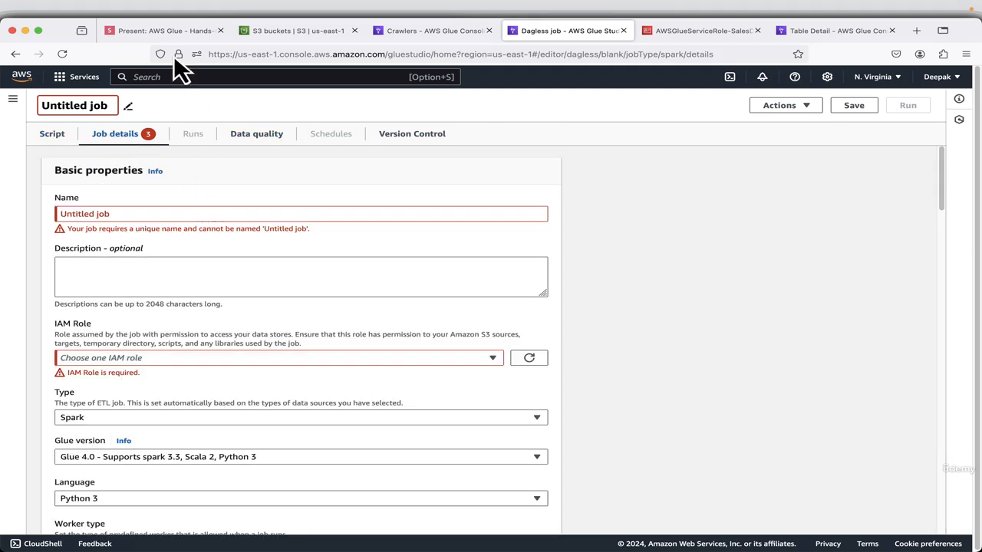
left_click(166, 32)
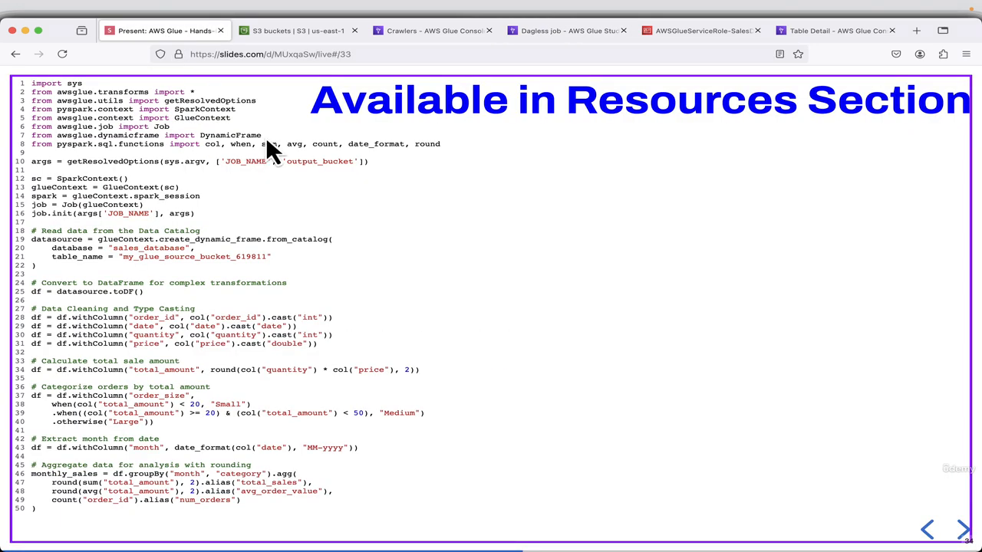
left_click(960, 531)
left_click(961, 530)
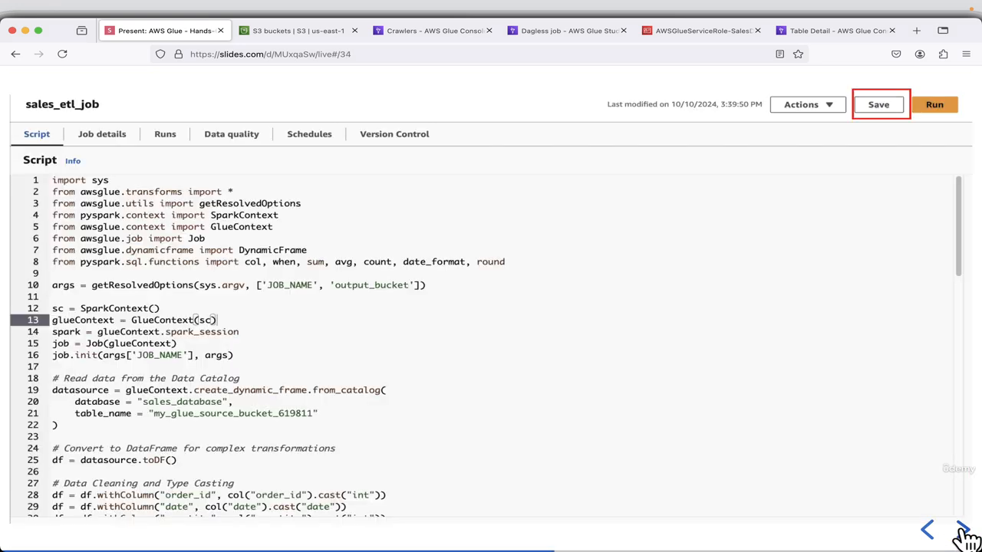
left_click(963, 530)
left_click(963, 531)
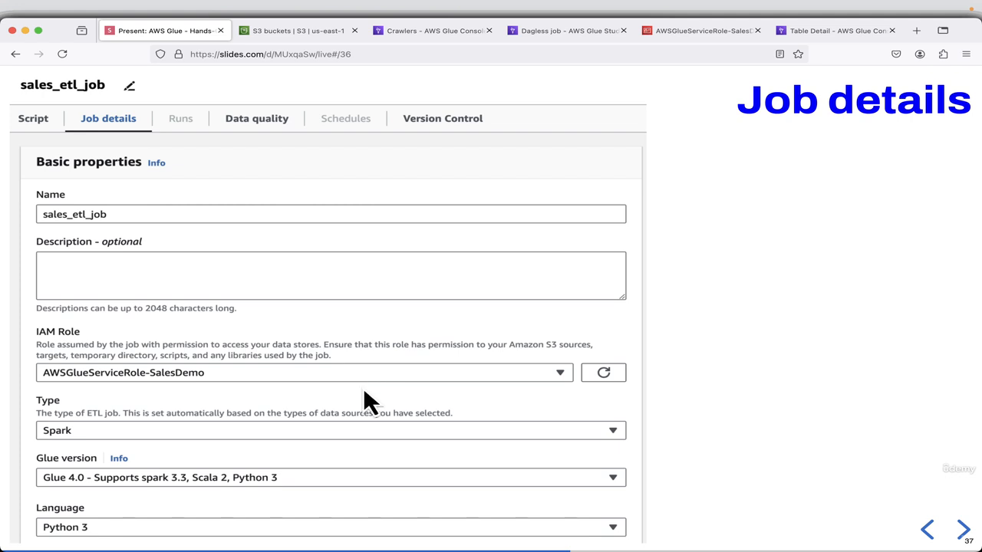
key("super+shift+4")
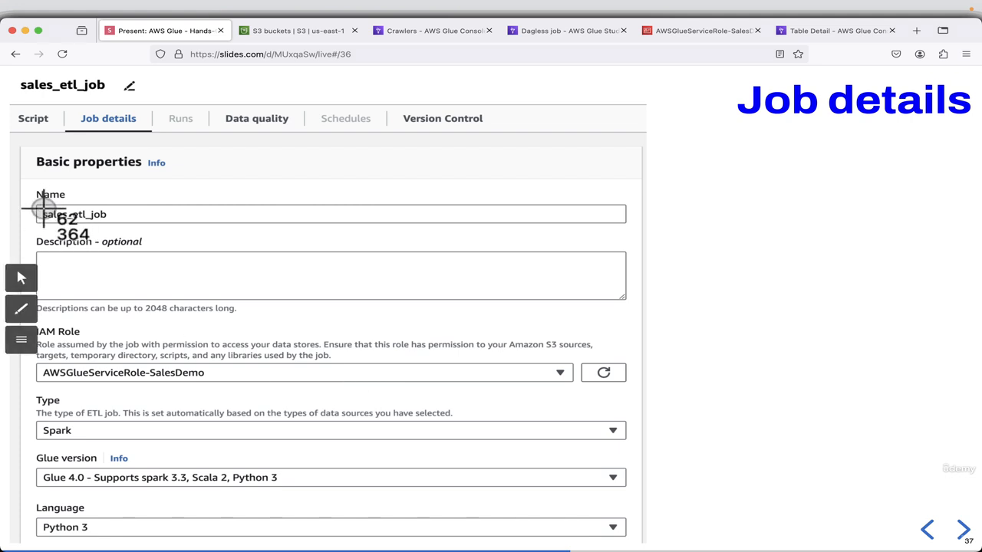
left_click_drag(37, 204, 114, 223)
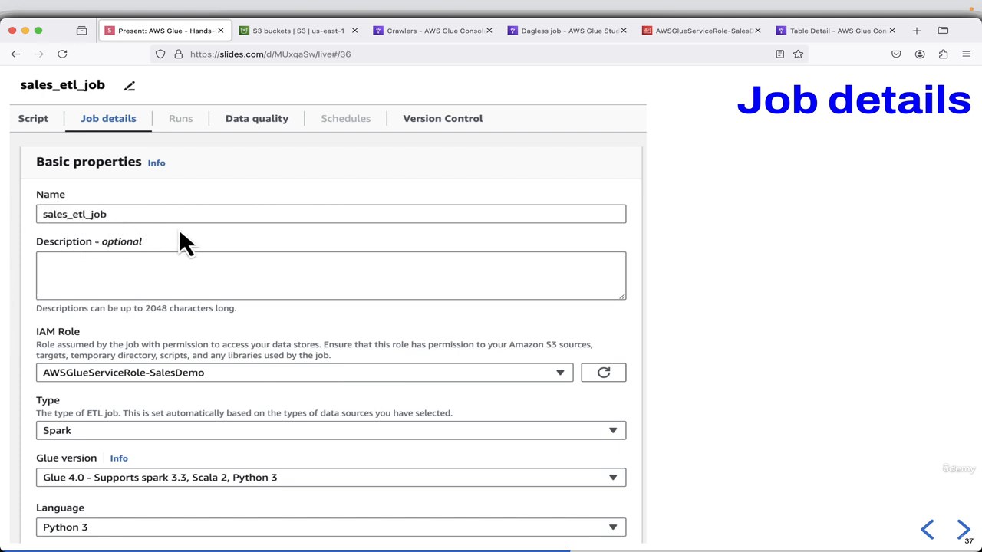
Return to the Glue Studio job, name it sales_etl_job and assign the IAM role AWSGlueServiceRole-SalesDemo.
left_click(585, 31)
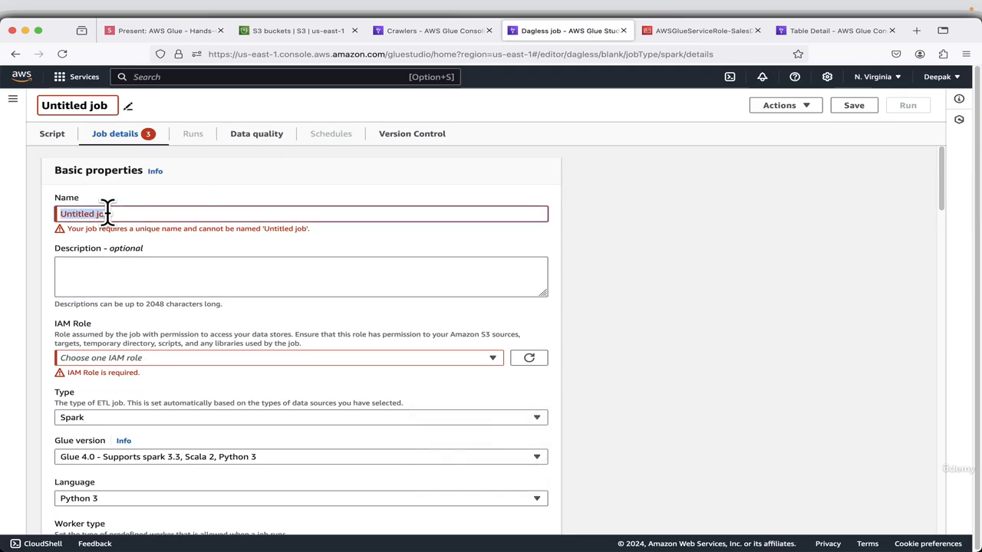
type("sales_etl_j")
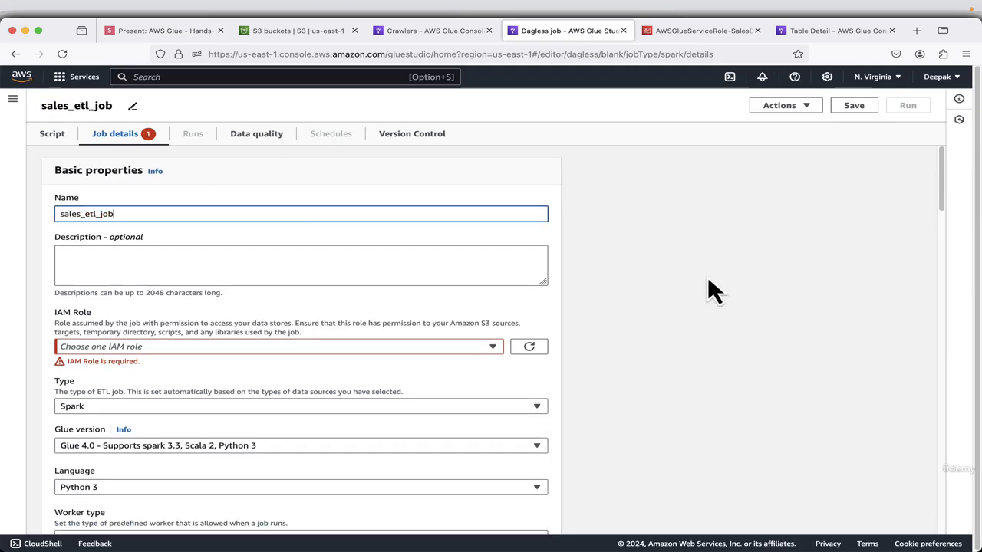
left_click(211, 349)
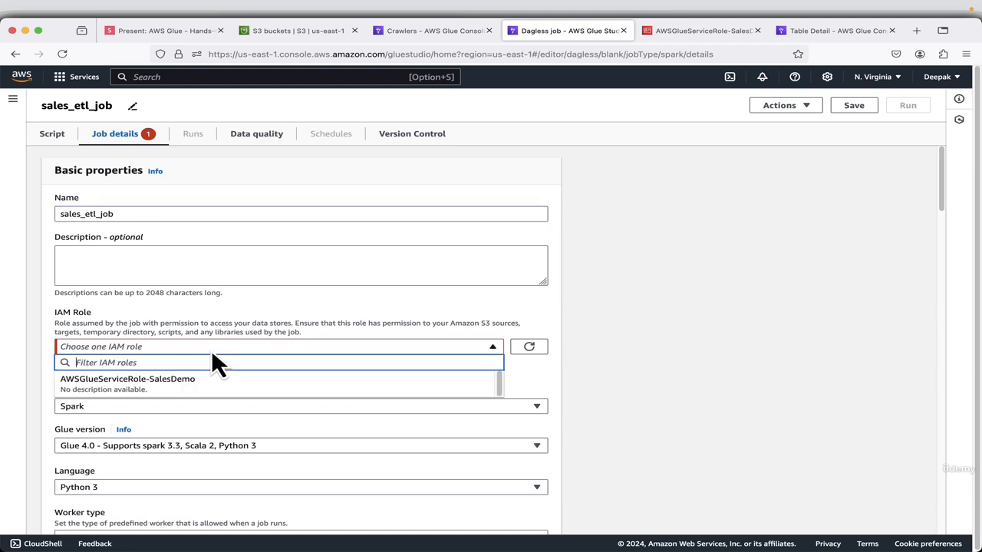
left_click(176, 385)
Go through the job's basic and advanced properties down to the job parameters and add a new parameter entry.
scroll(571, 374, "down", 2)
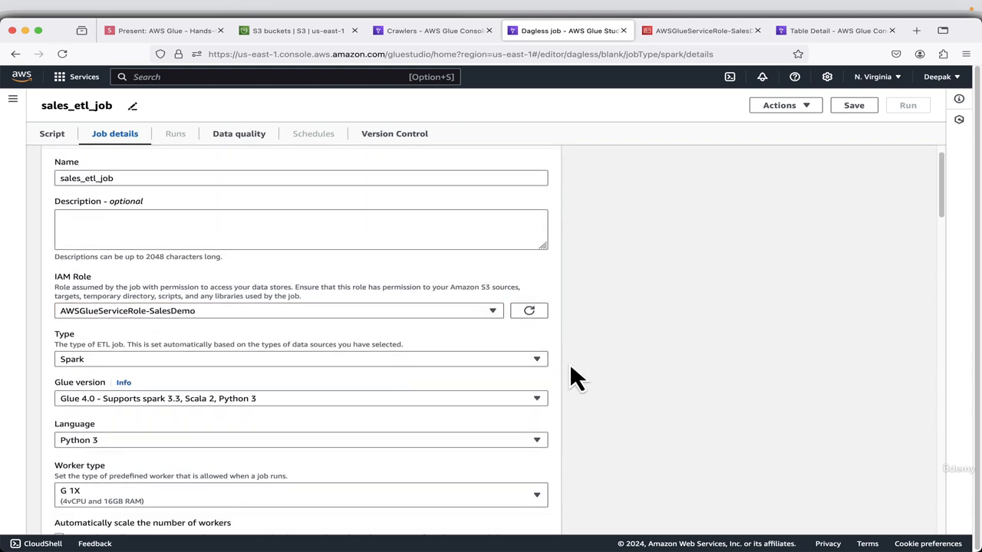
scroll(571, 367, "down", 6)
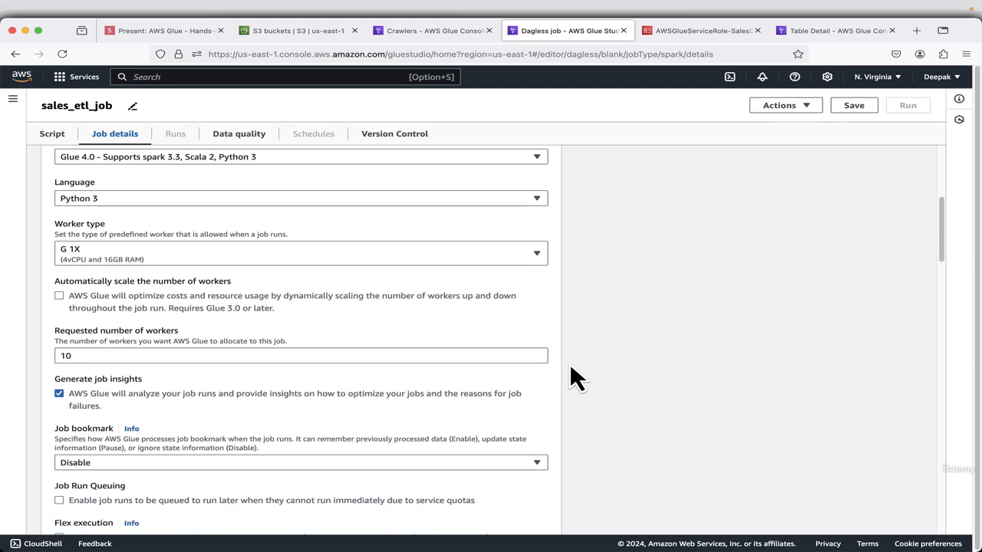
scroll(571, 367, "down", 12)
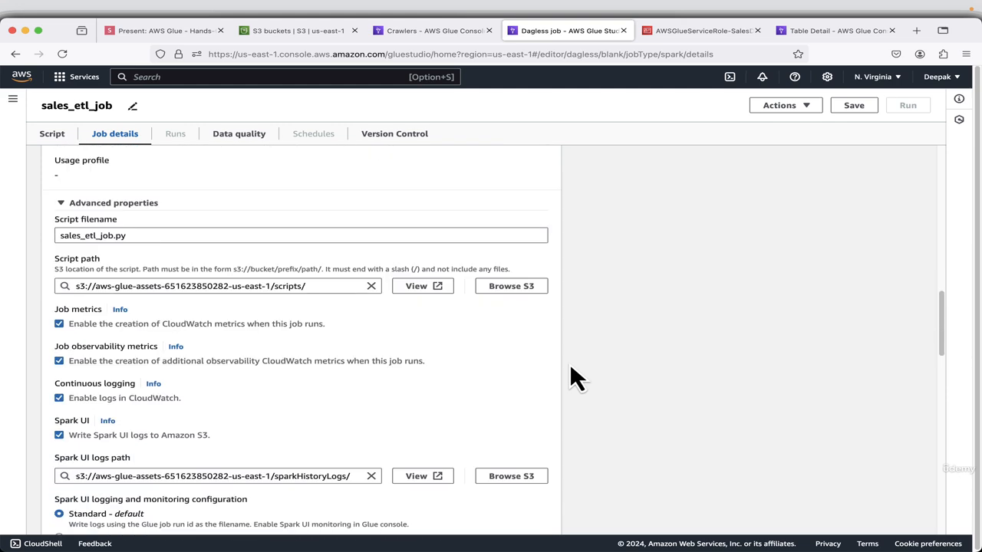
scroll(576, 376, "down", 1)
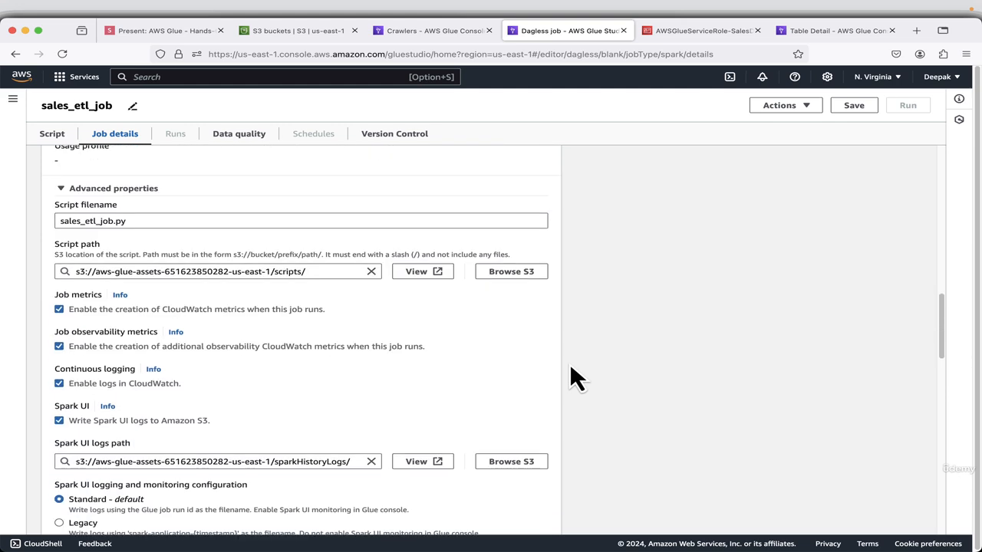
scroll(570, 367, "down", 4)
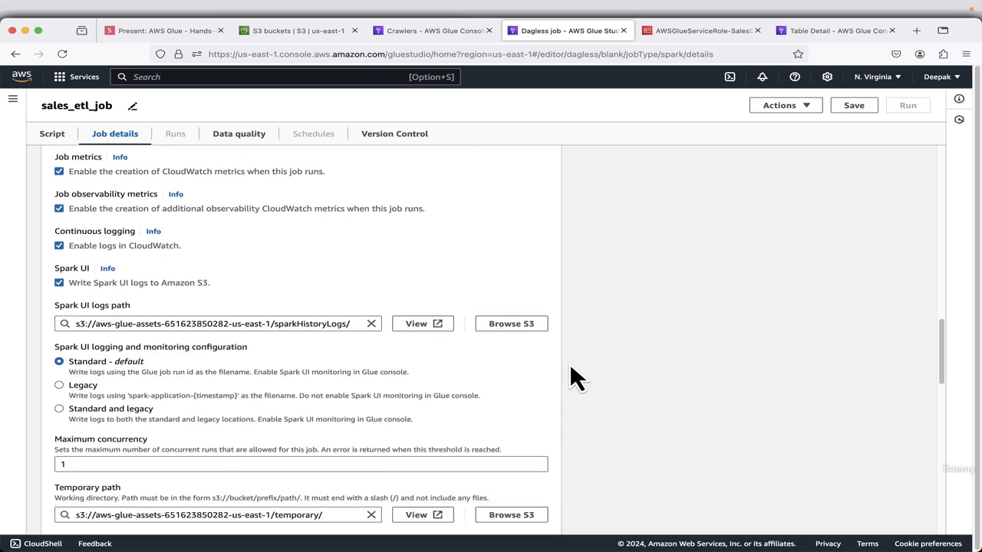
scroll(571, 366, "down", 3)
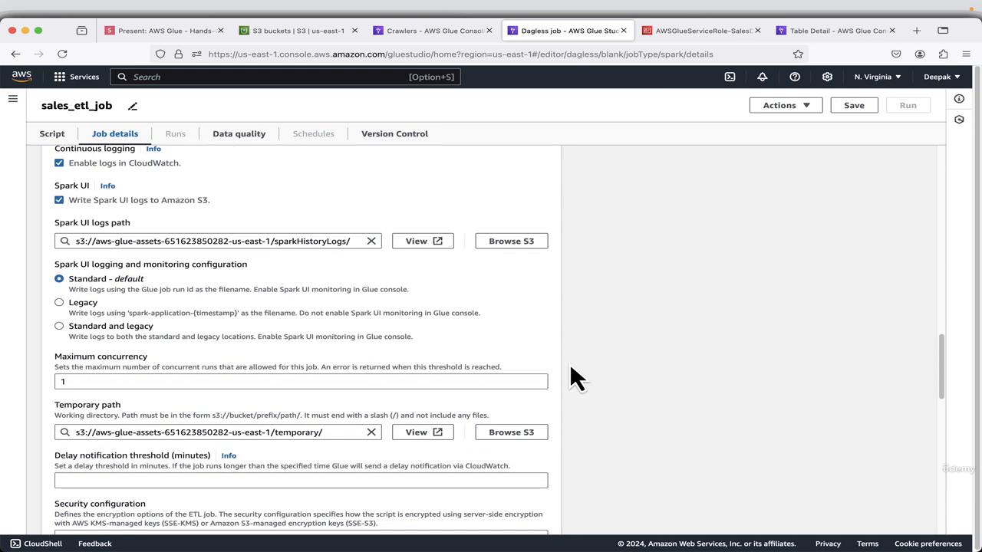
scroll(570, 367, "down", 5)
scroll(571, 366, "down", 15)
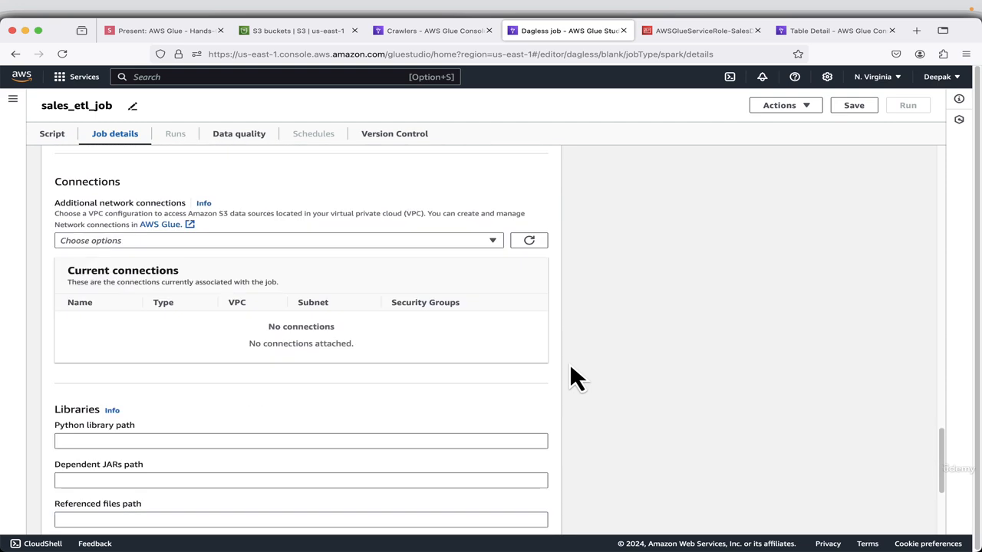
scroll(569, 362, "down", 7)
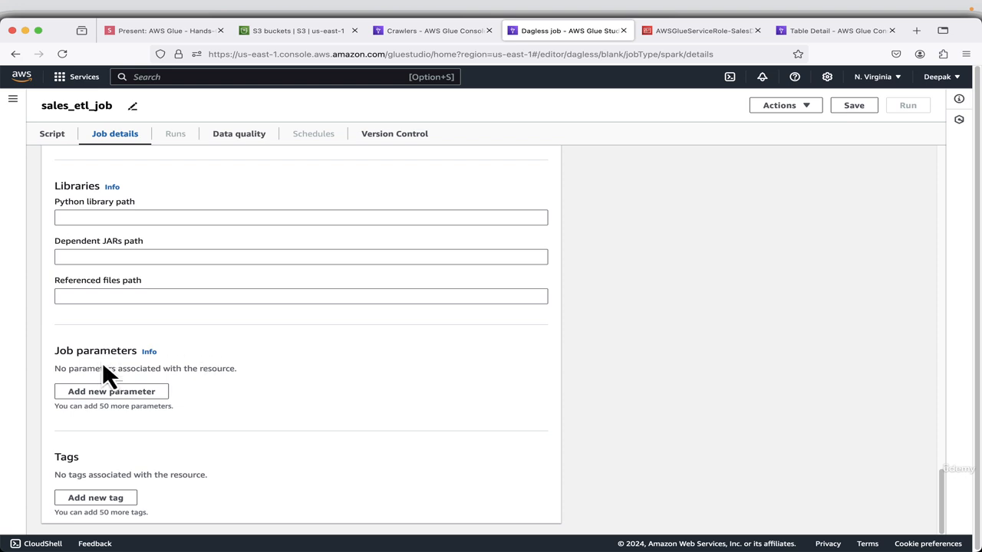
left_click(86, 392)
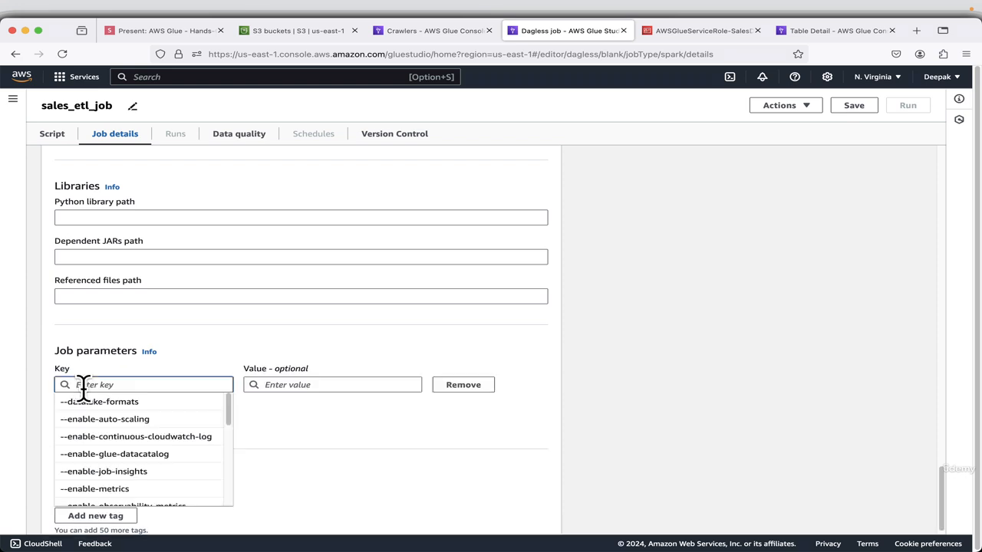
Take the key --output_bucket from the presentation's Add Job parameter slide and enter it as the new job parameter's key.
left_click(132, 30)
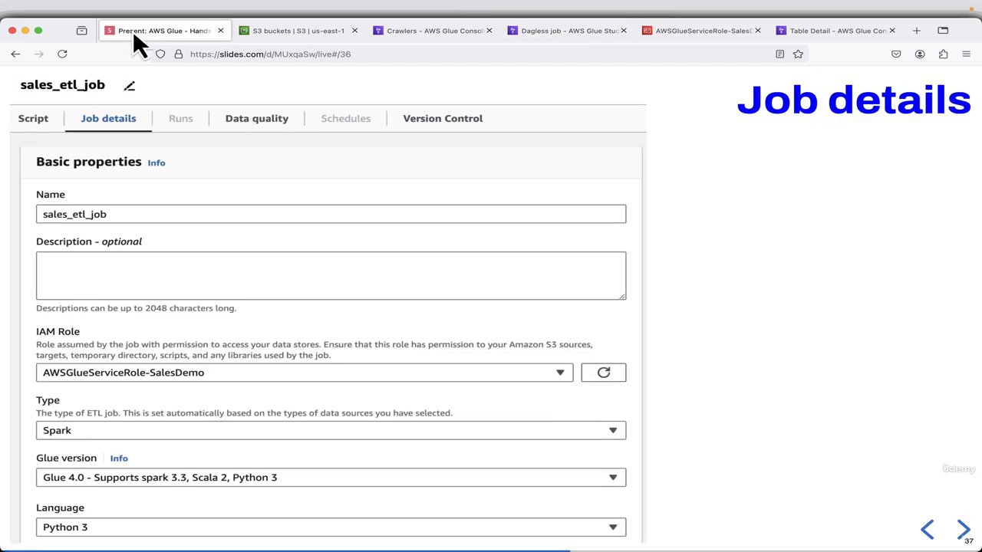
left_click(964, 531)
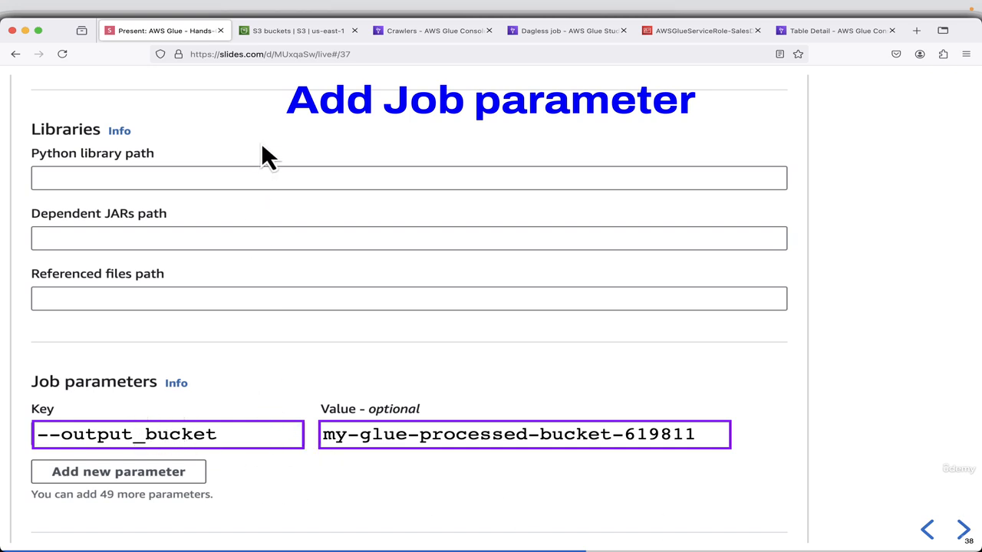
left_click(565, 30)
type("--output_bucket")
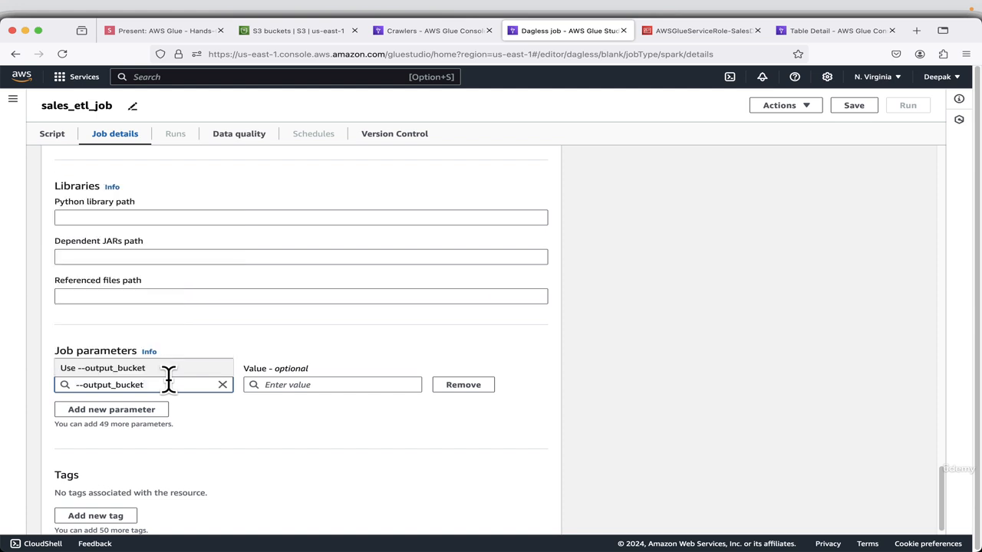
Check the bucket value on the Add Job parameter slide, then set the --output_bucket parameter's value to my-glue-processed-bucket-619812.
left_click(295, 388)
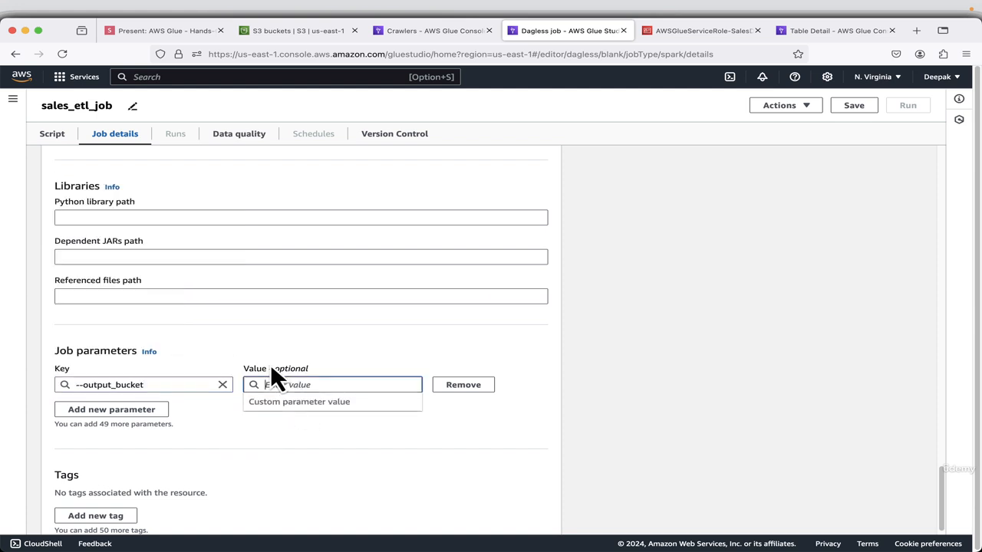
left_click(161, 28)
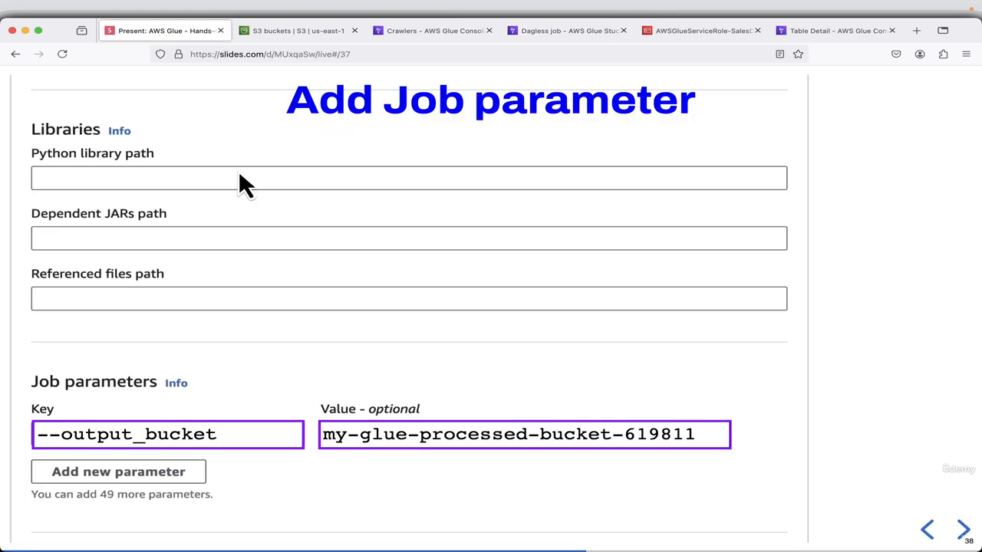
left_click(715, 430)
left_click(577, 31)
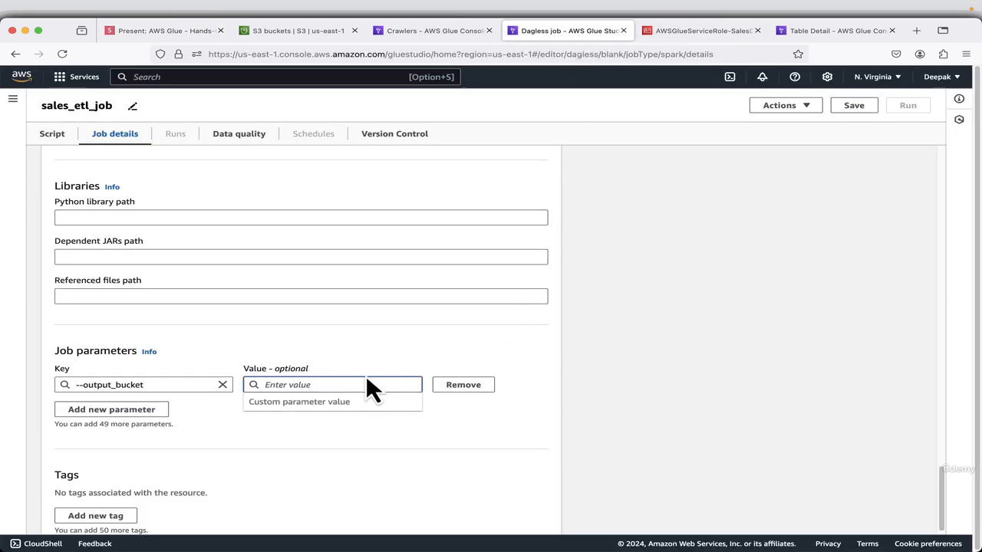
type("my-glue-processed-bucket-619811")
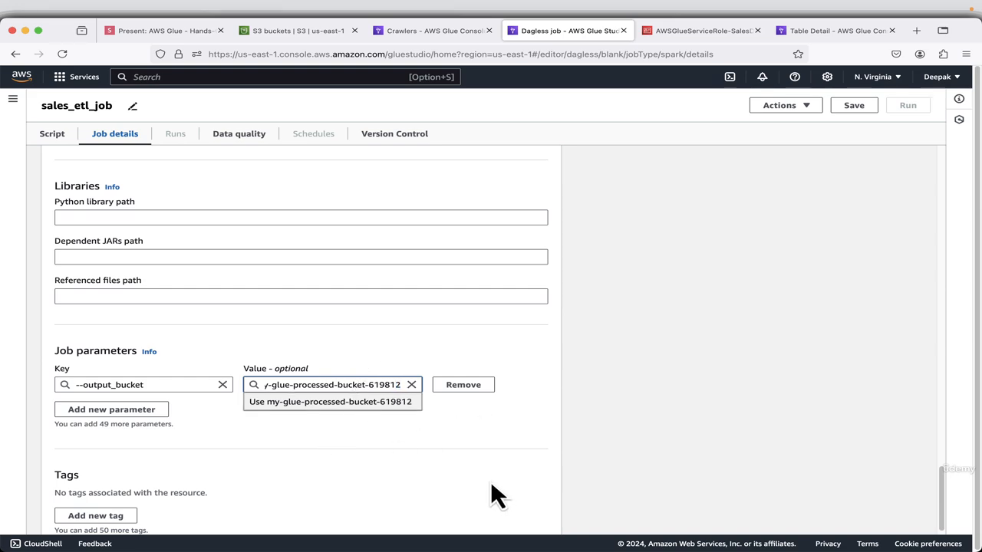
left_click(735, 432)
Save sales_etl_job with its new job parameter and return to its basic properties.
scroll(735, 433, "down", 1)
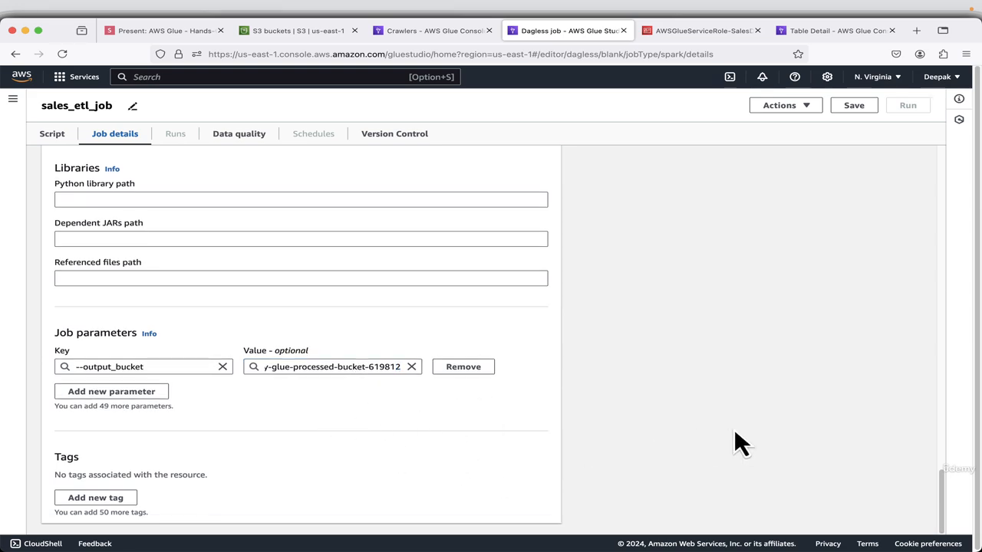
scroll(678, 433, "up", 10)
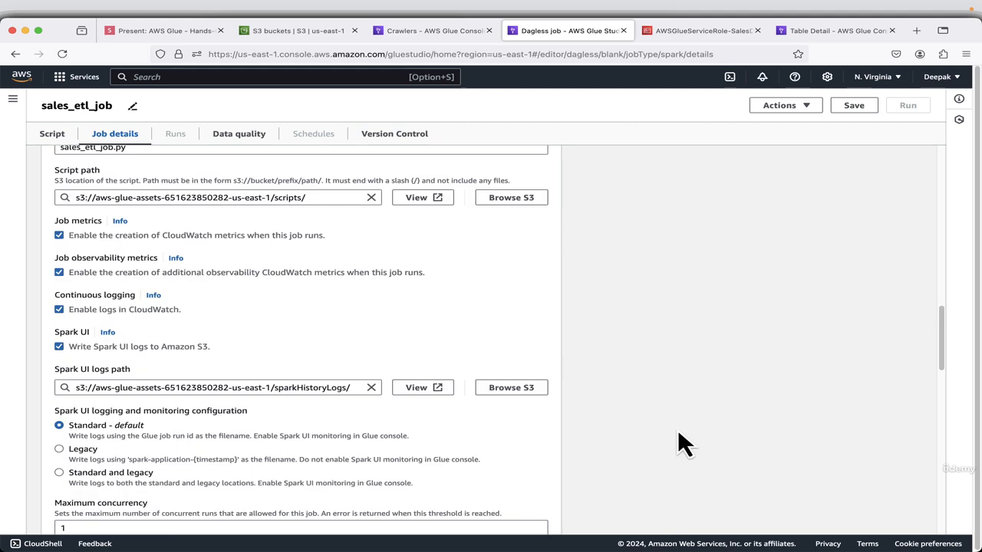
left_click(867, 104)
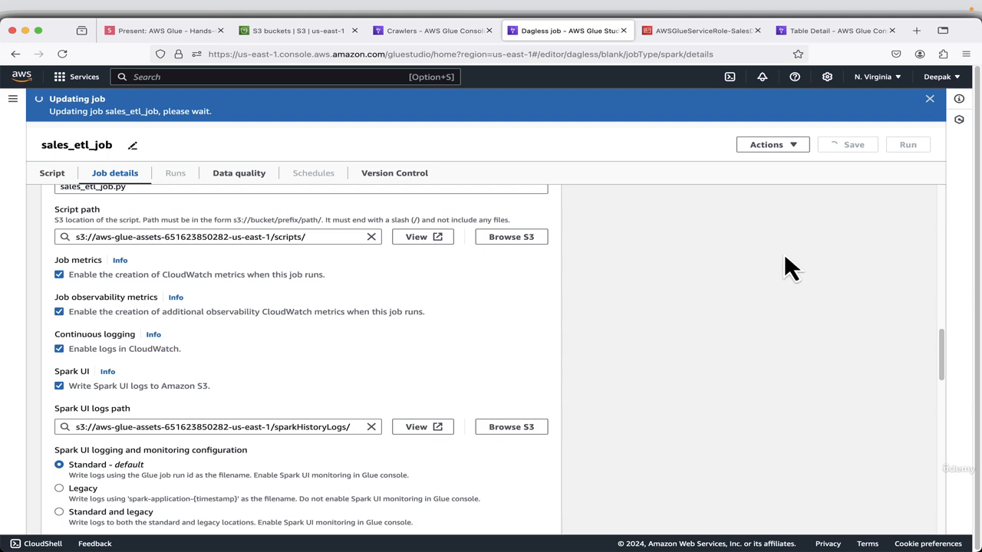
scroll(771, 266, "up", 7)
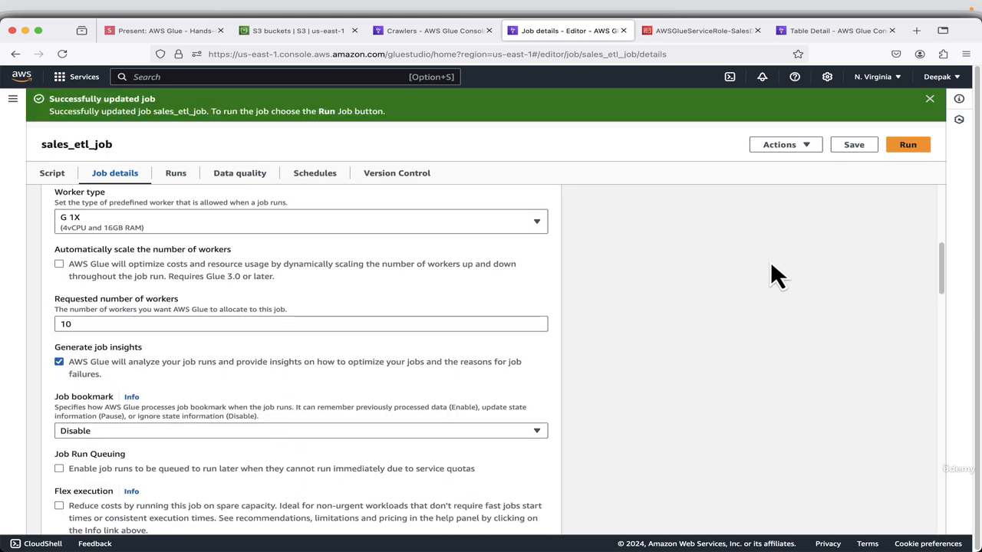
scroll(771, 265, "up", 5)
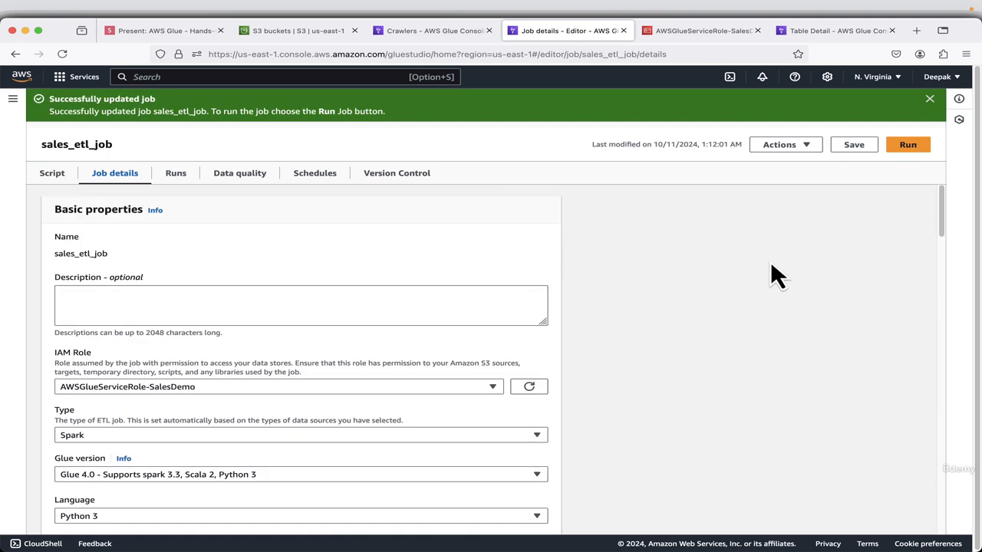
Advance the presentation to the Run Job slide, then run sales_etl_job and open its run details.
left_click(159, 33)
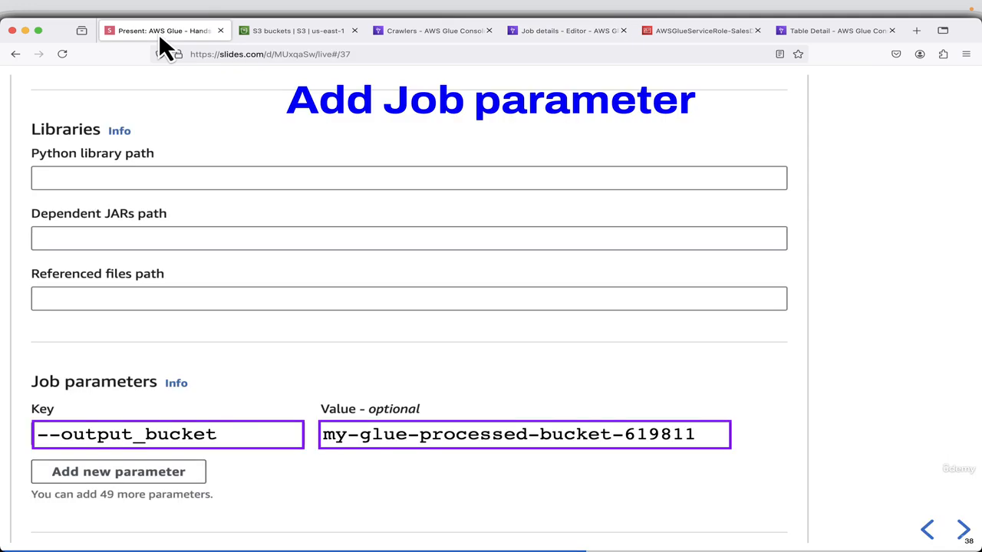
key("Right")
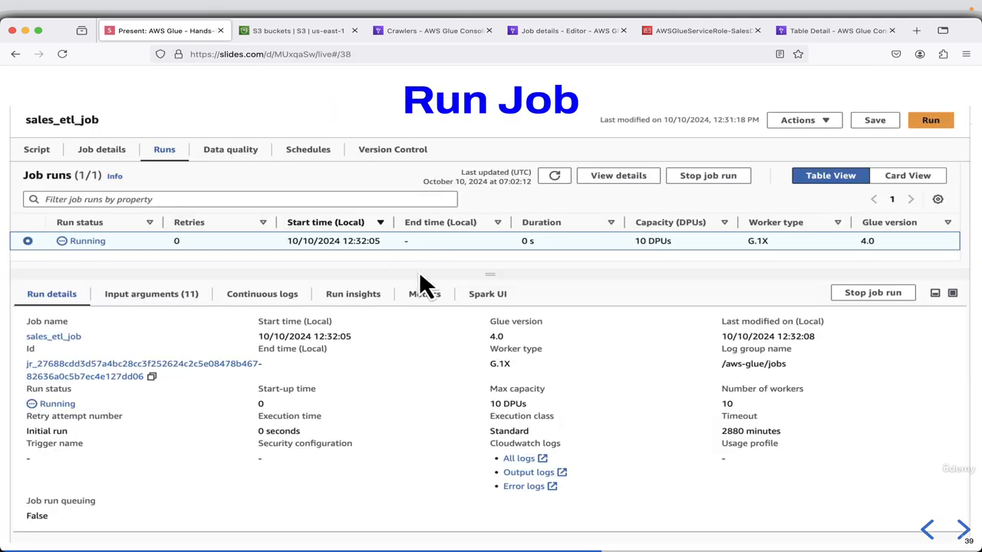
left_click(560, 31)
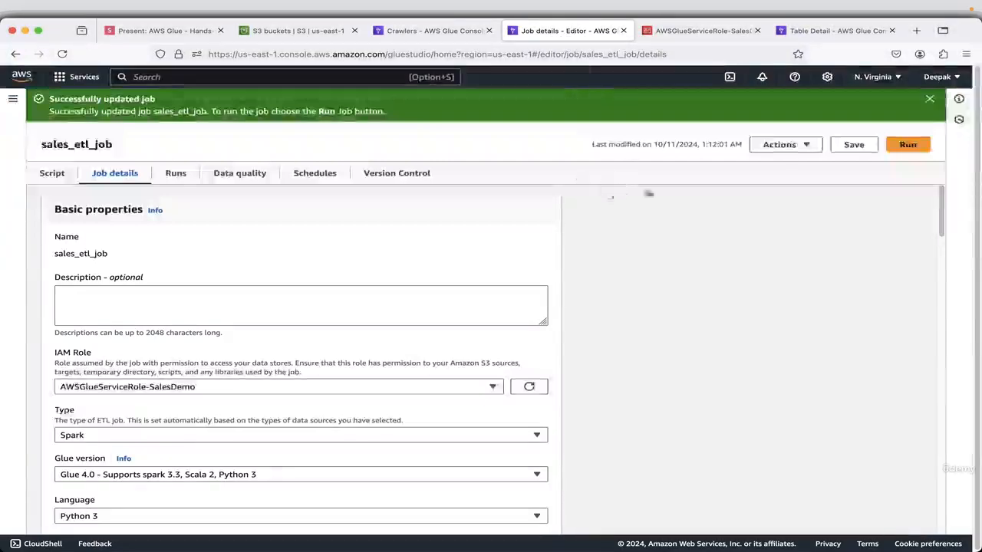
left_click(910, 147)
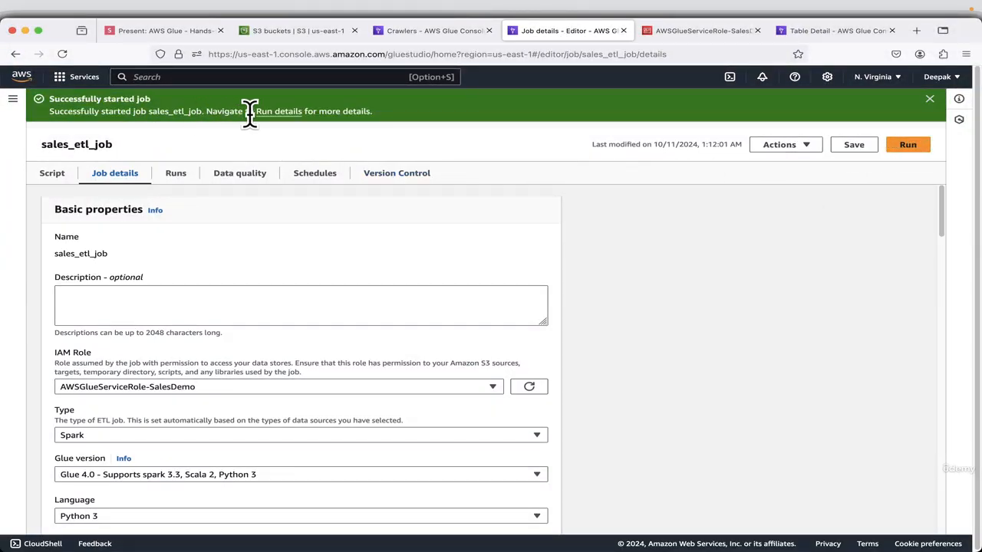
left_click(272, 112)
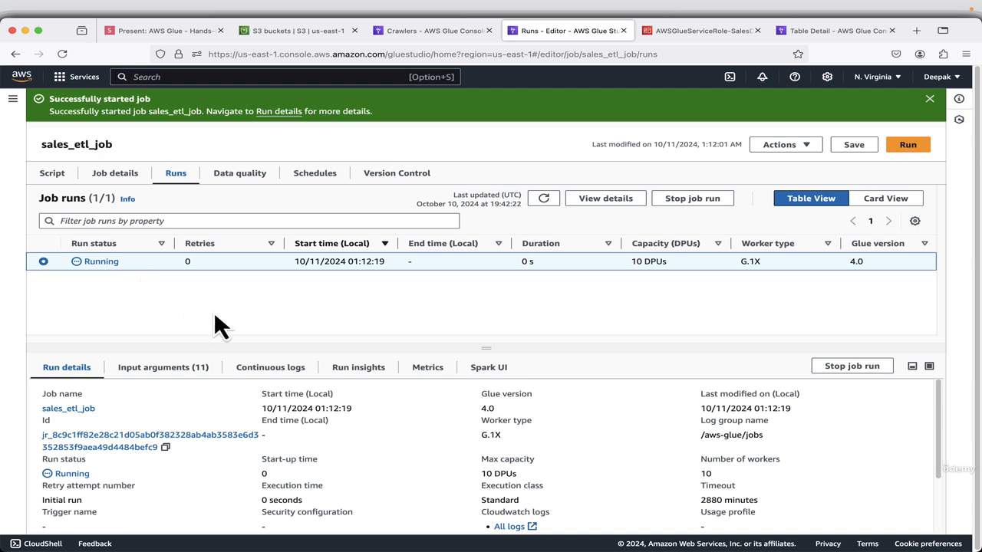
left_click_drag(514, 351, 501, 325)
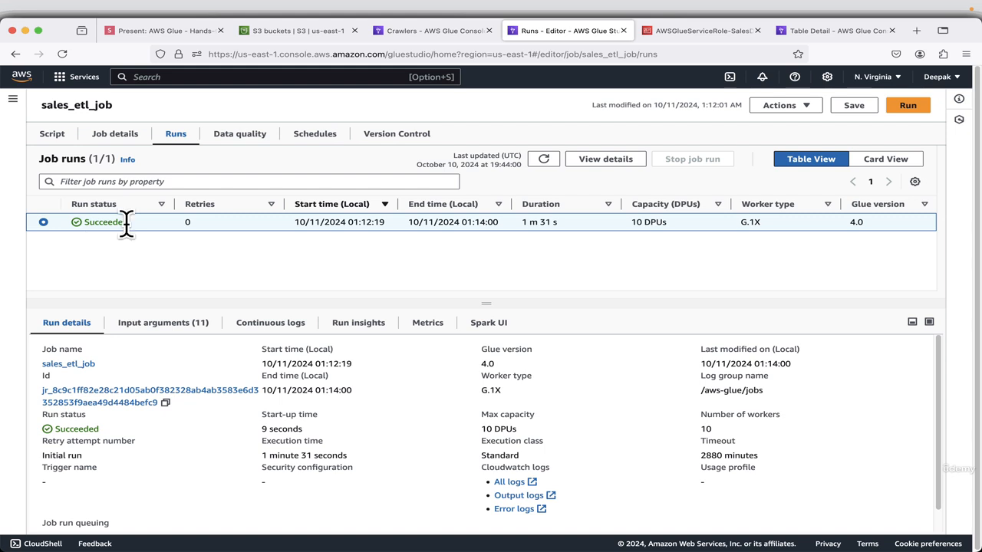
Advance the presentation to the Output Bucket slide and check which folders the job should produce.
left_click(163, 32)
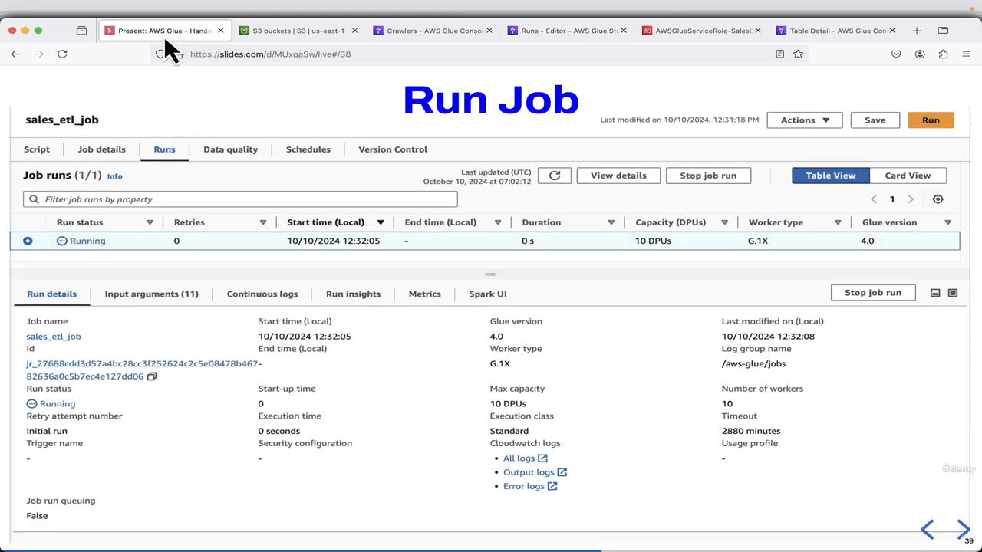
key("Right")
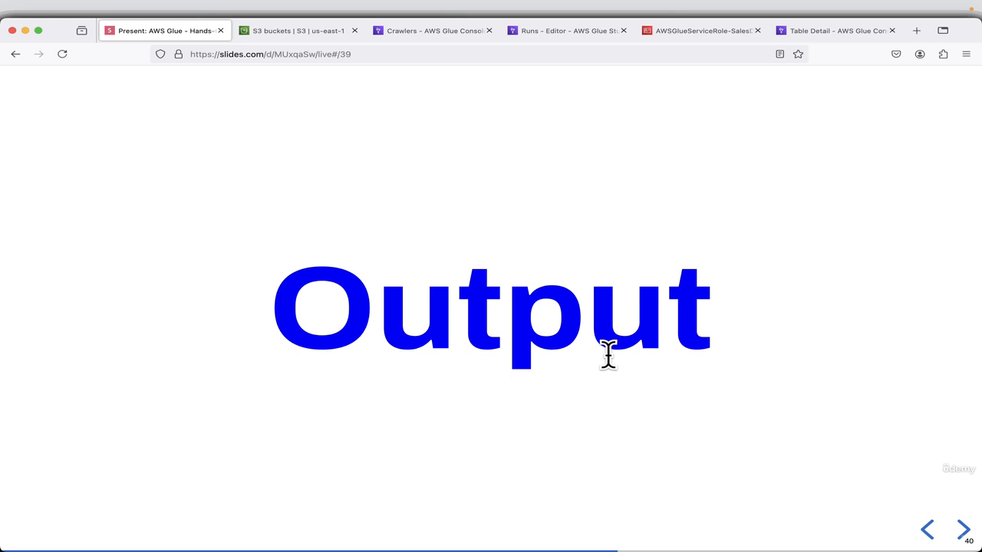
key("Right")
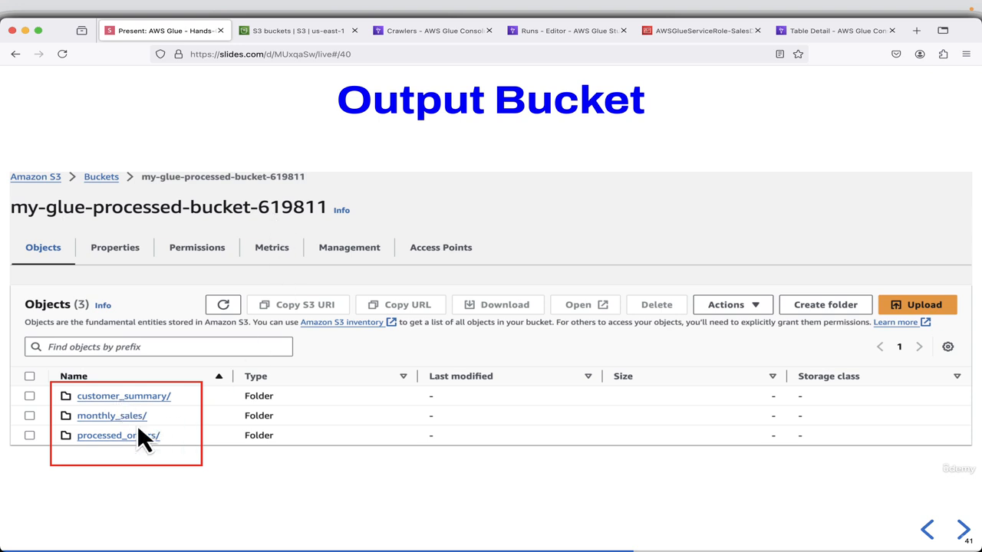
Switch to the S3 bucket list and dismiss the bucket creation notice.
left_click(285, 32)
left_click(825, 225)
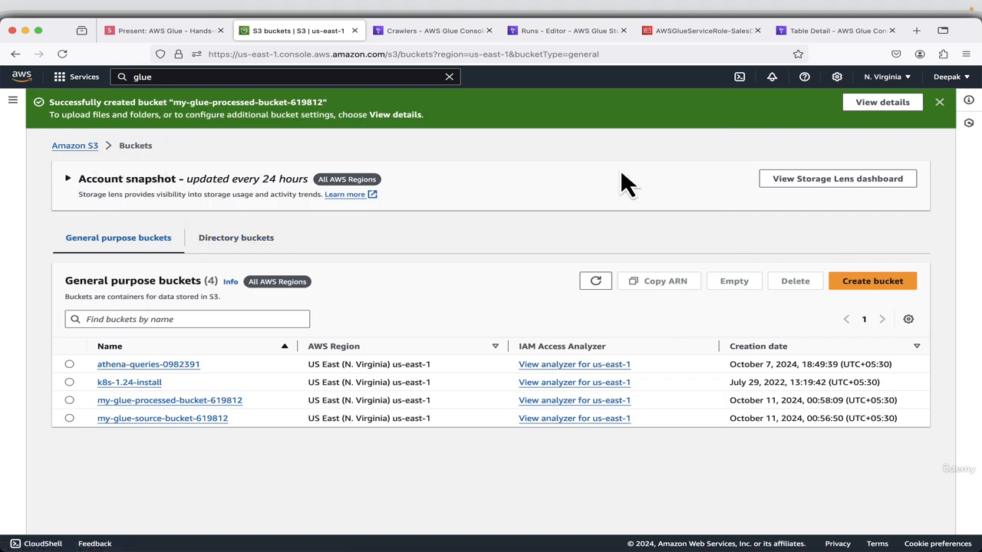
left_click(939, 103)
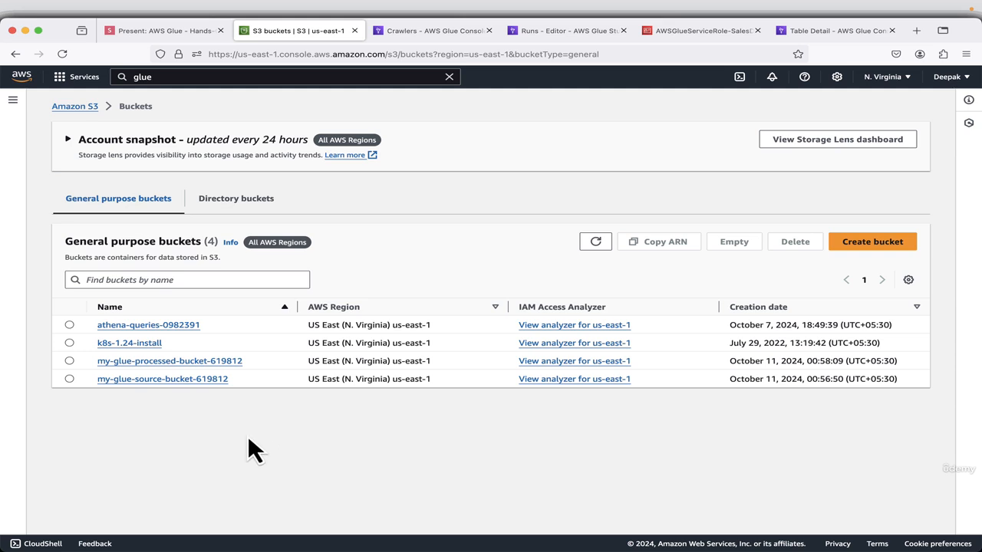
Inspect the output files in the customer_summary, monthly_sales and processed_orders folders of my-glue-processed-bucket-619812.
left_click(192, 362)
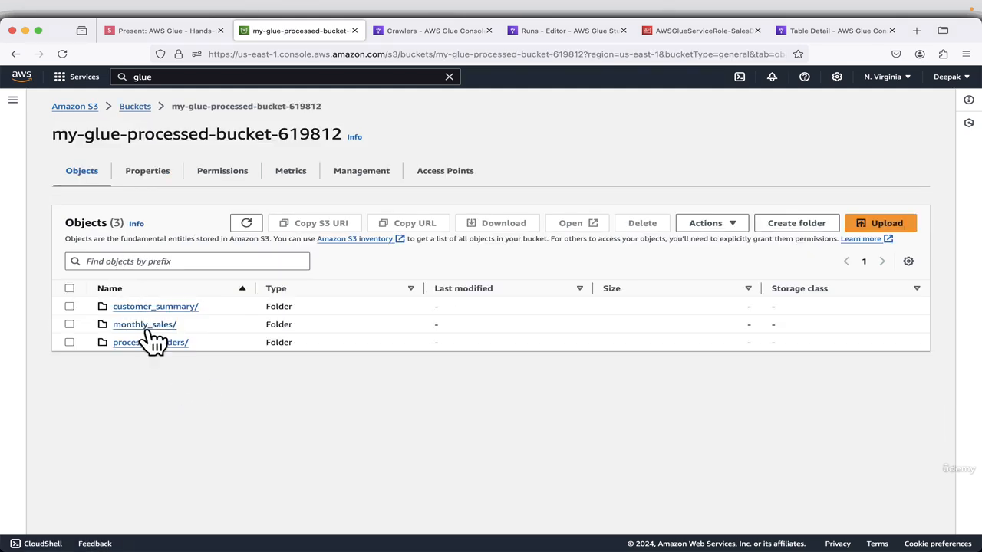
left_click(157, 307)
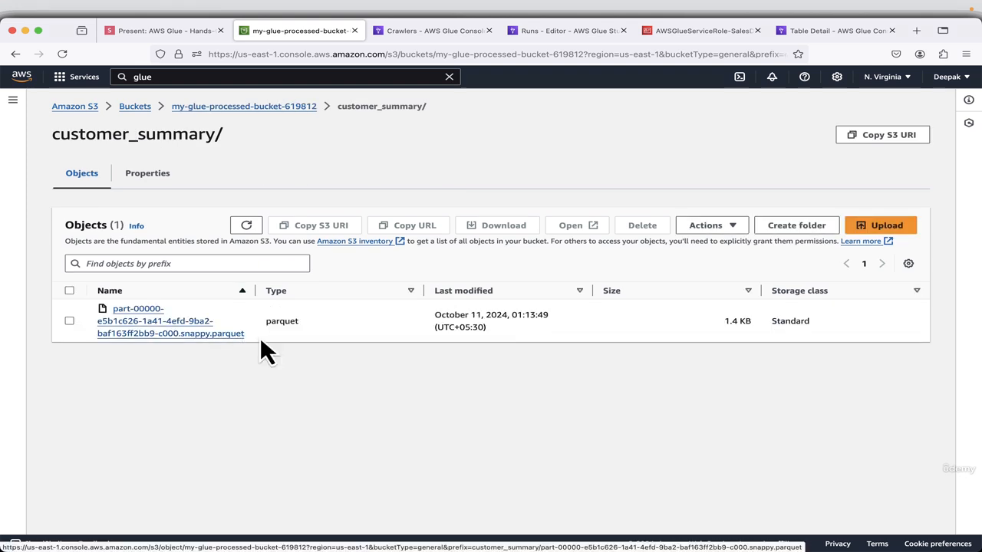
left_click_drag(260, 336, 152, 320)
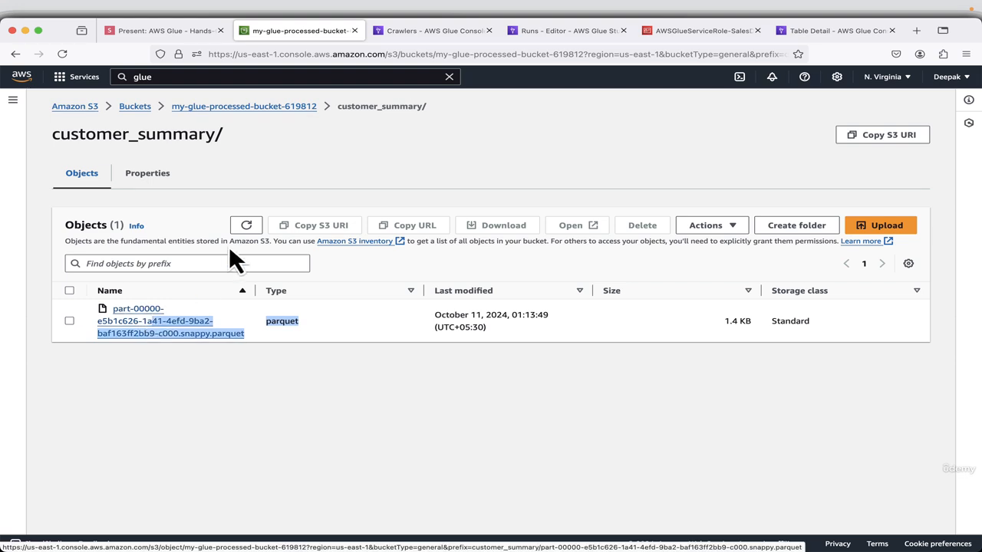
left_click(281, 112)
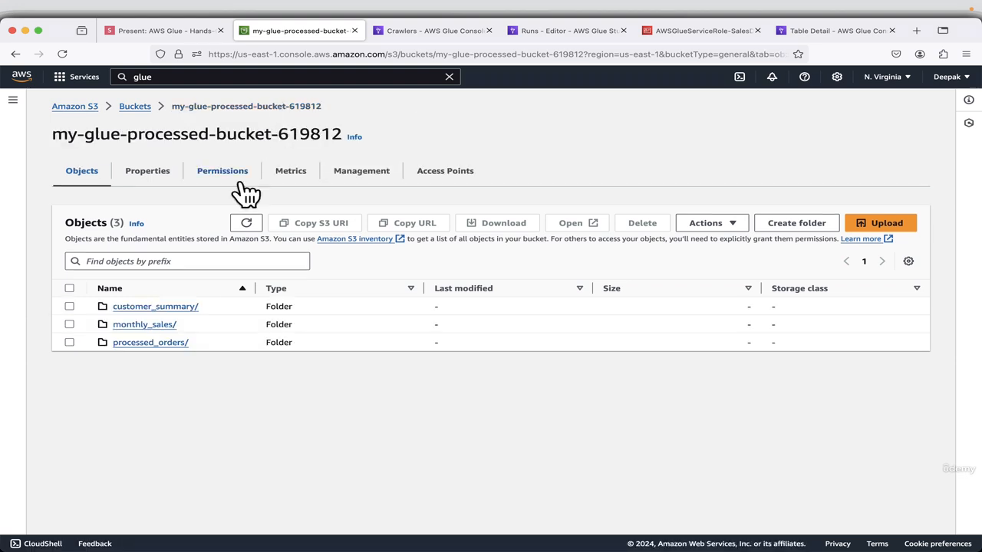
left_click(147, 326)
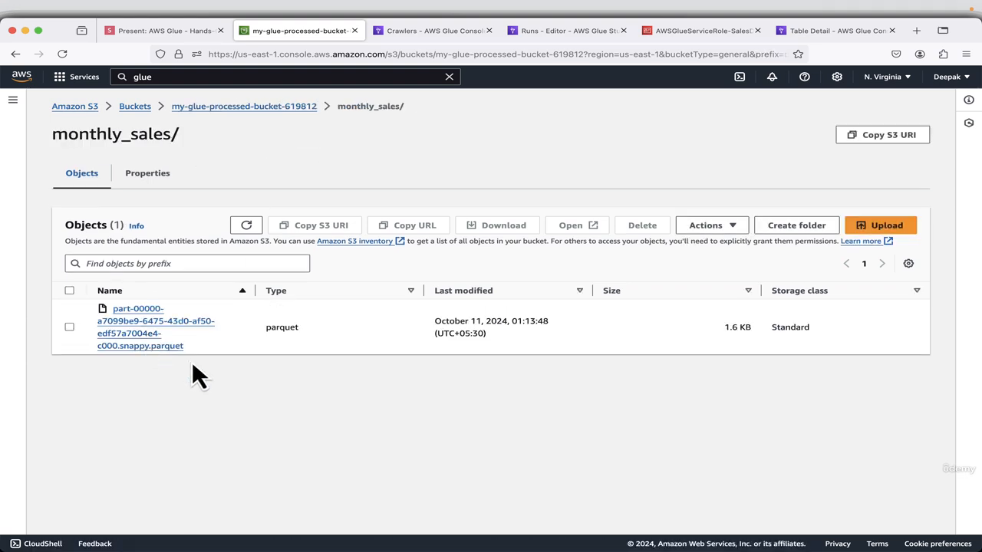
left_click_drag(236, 348, 134, 322)
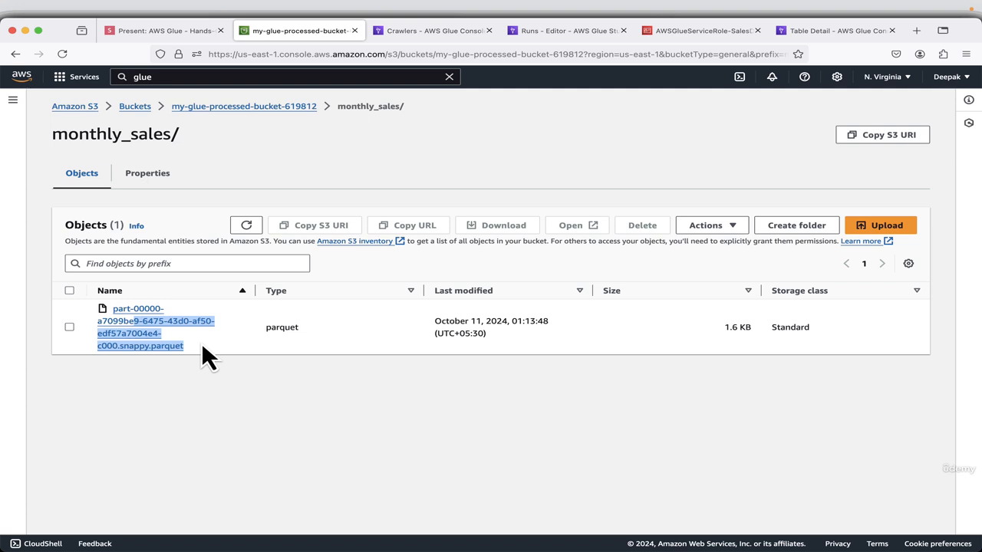
left_click(263, 108)
left_click(145, 345)
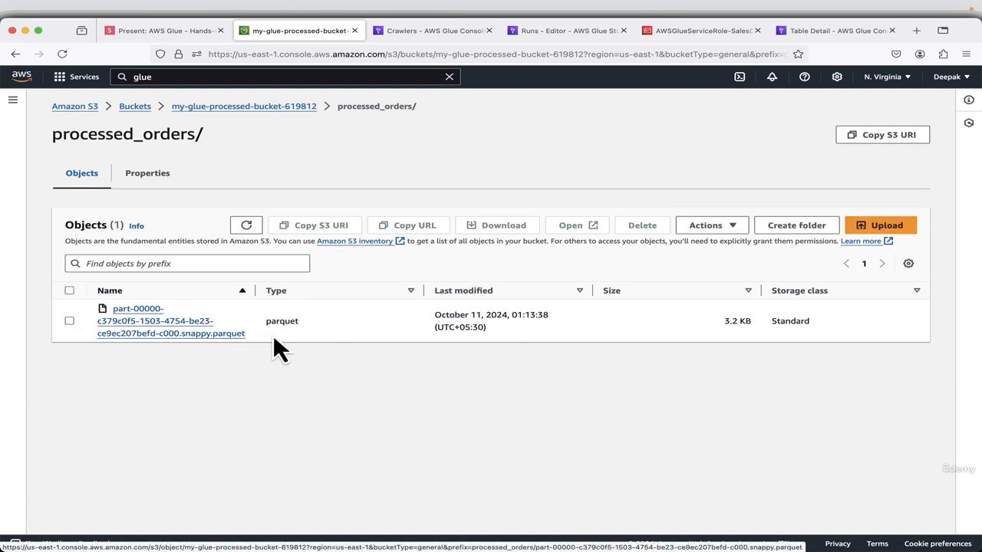
Switch to the presentation, advance past the Athena title slide and copy the CREATE EXTERNAL TABLE statement for processed_orders.
left_click(151, 30)
key("Right")
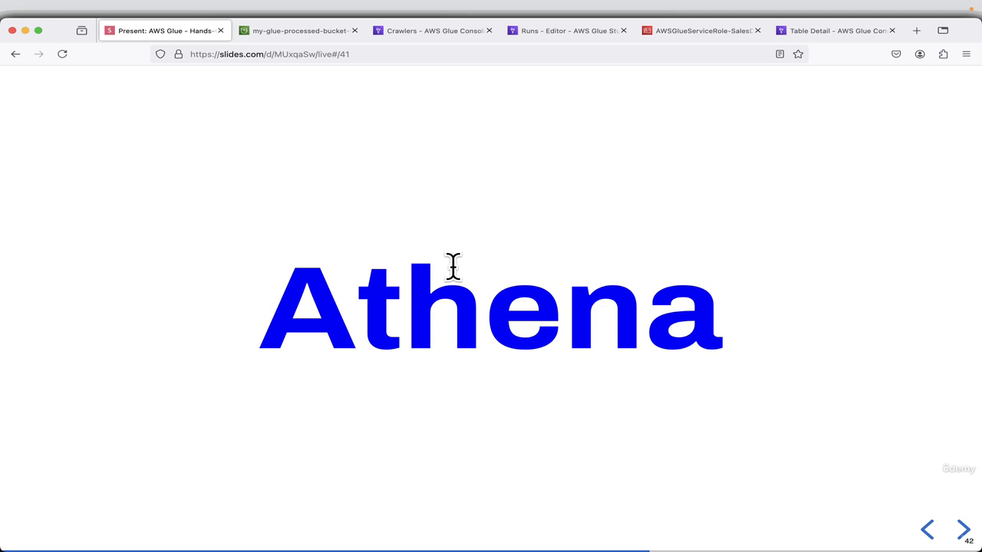
key("Right")
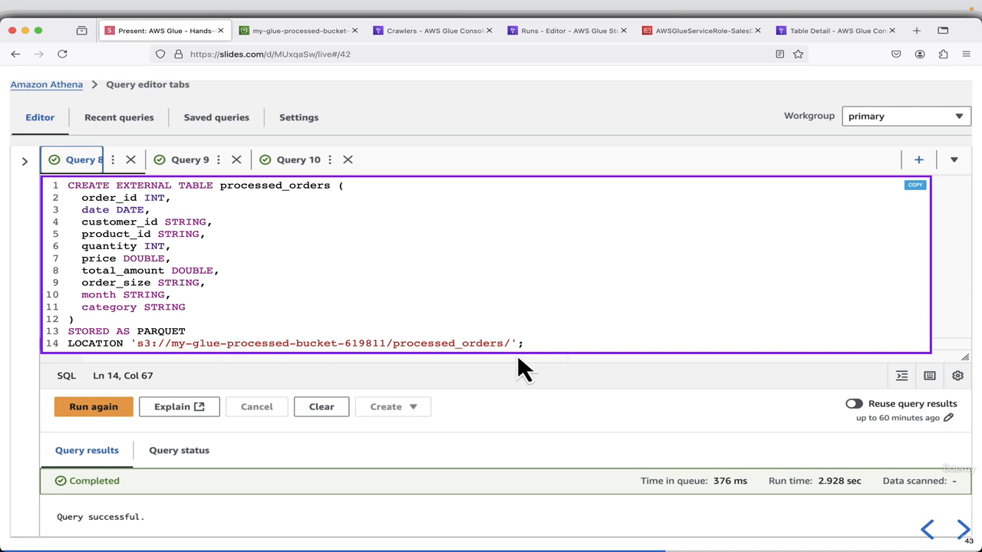
left_click(914, 186)
Search the AWS console for athena, open the Athena service in a new browser tab and dismiss the system notification.
left_click(844, 31)
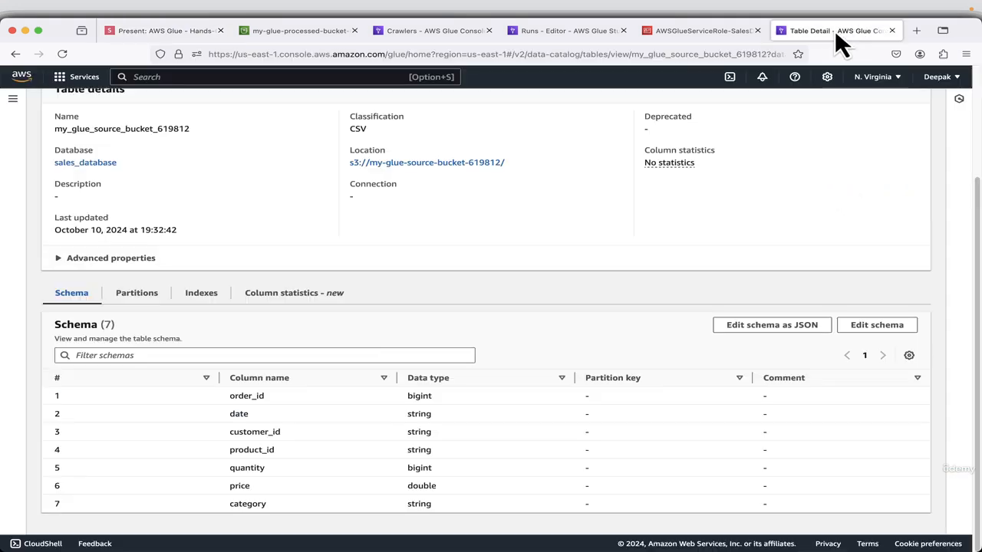
left_click(255, 77)
type("athena")
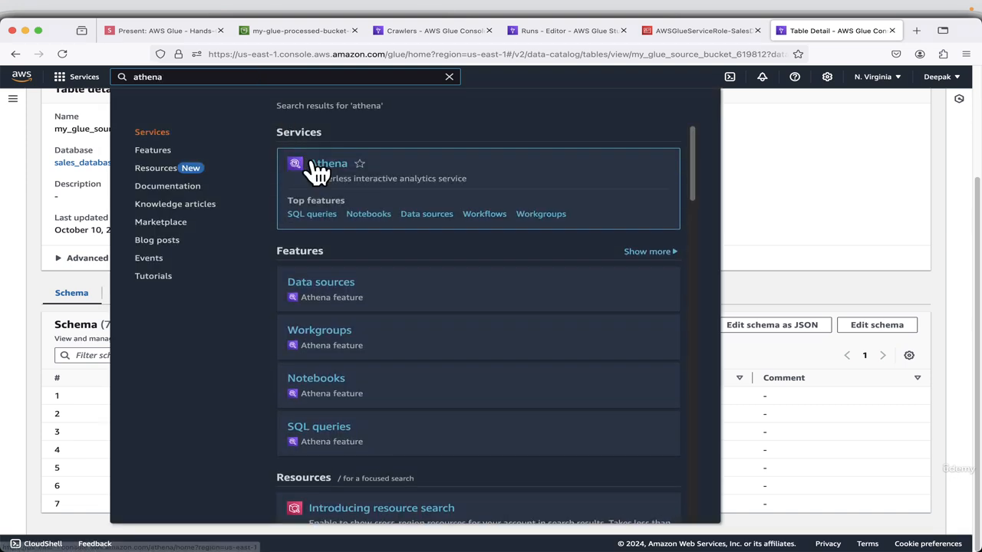
right_click(343, 166)
left_click(392, 172)
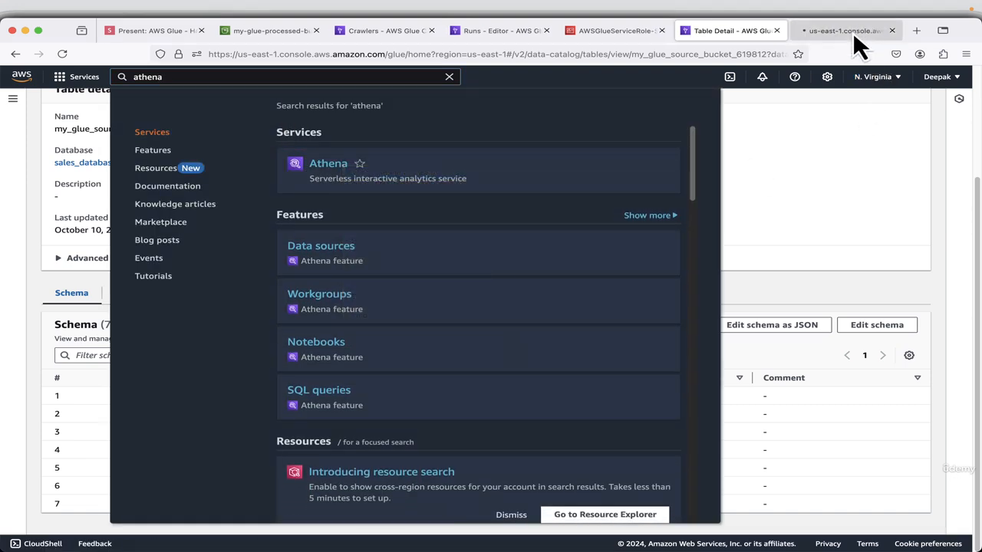
left_click(852, 31)
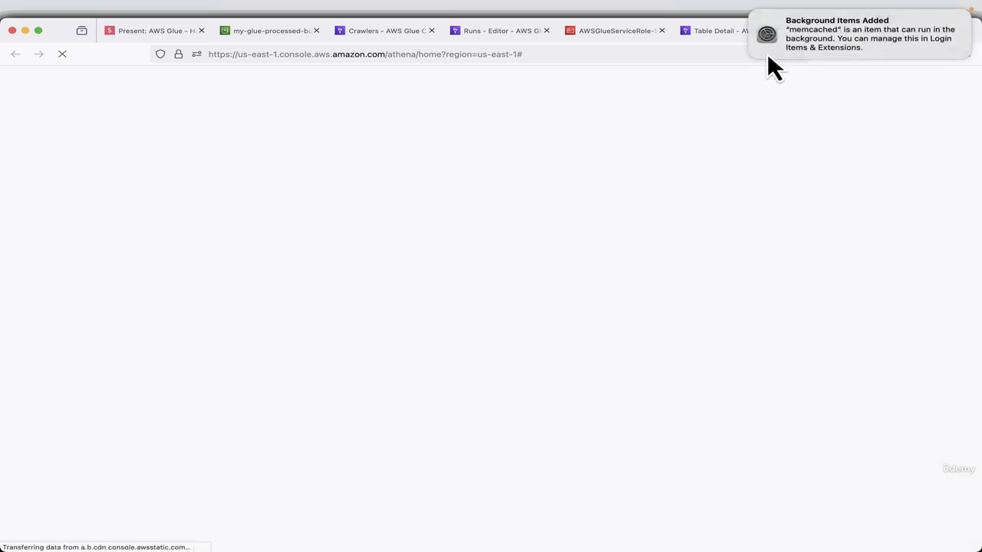
left_click(751, 14)
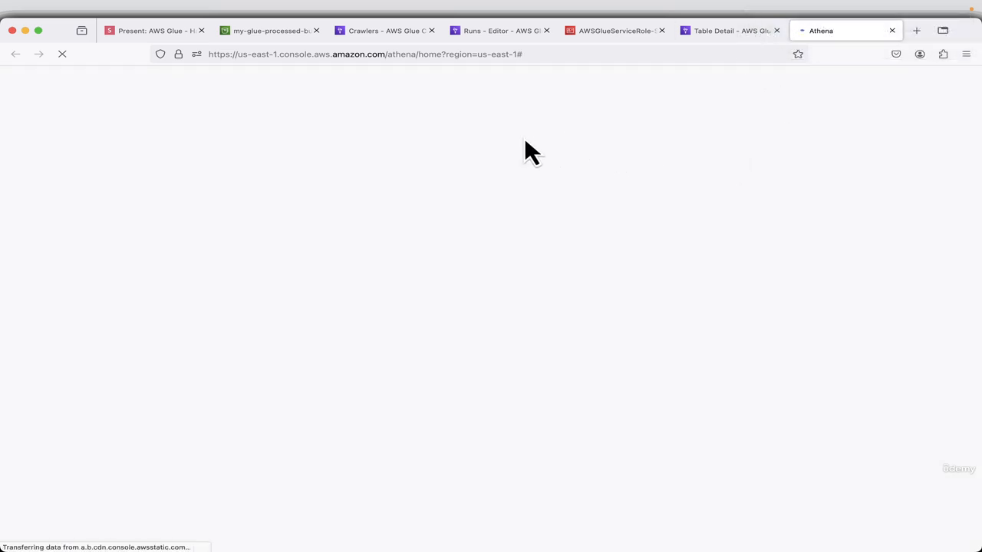
In the Athena query editor, collapse the data pane and close Query 4, Query 3 and Query 2.
left_click(147, 31)
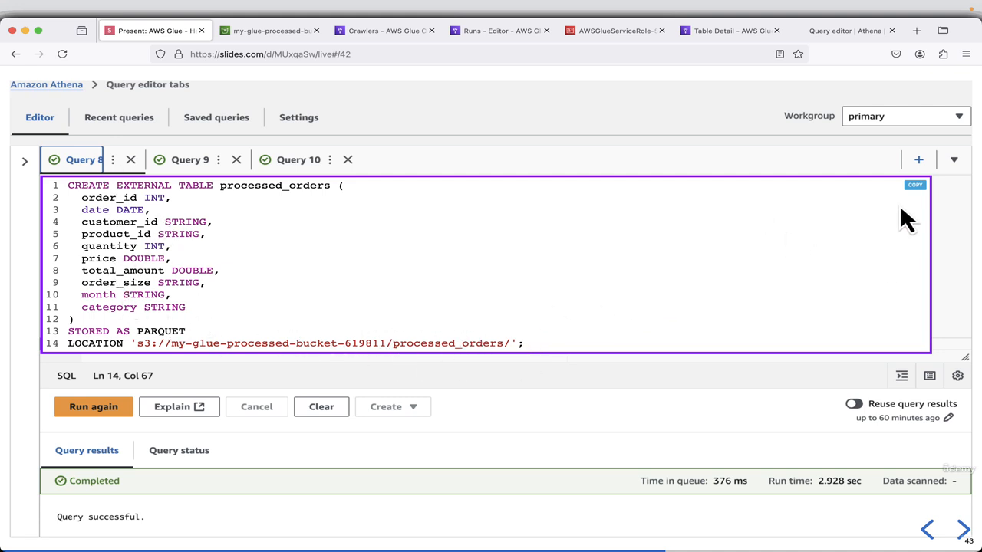
left_click(815, 33)
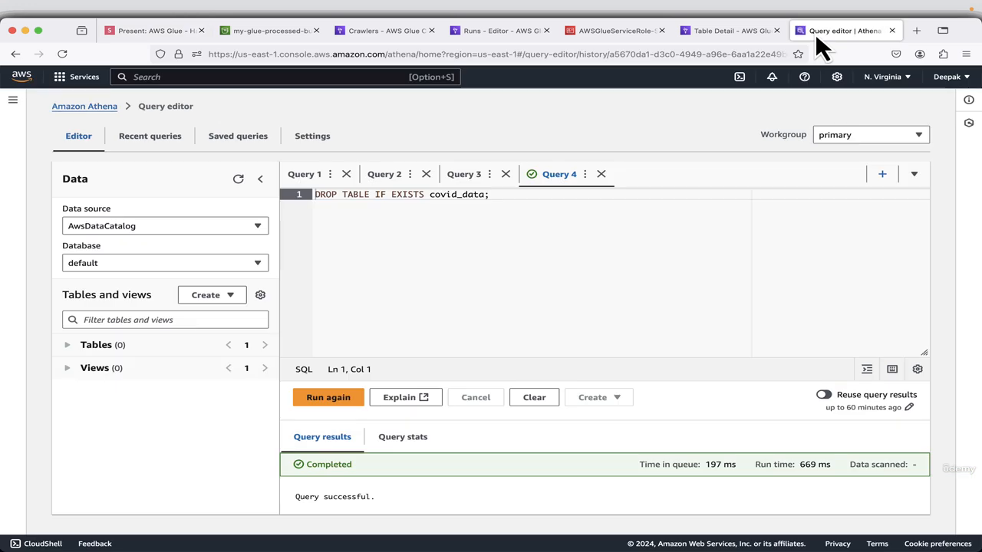
left_click(261, 180)
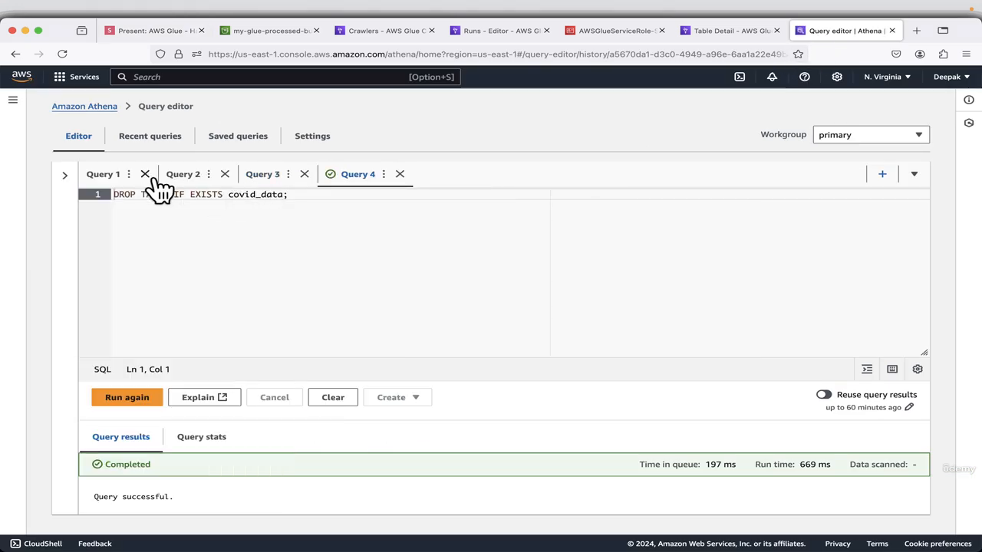
left_click(400, 174)
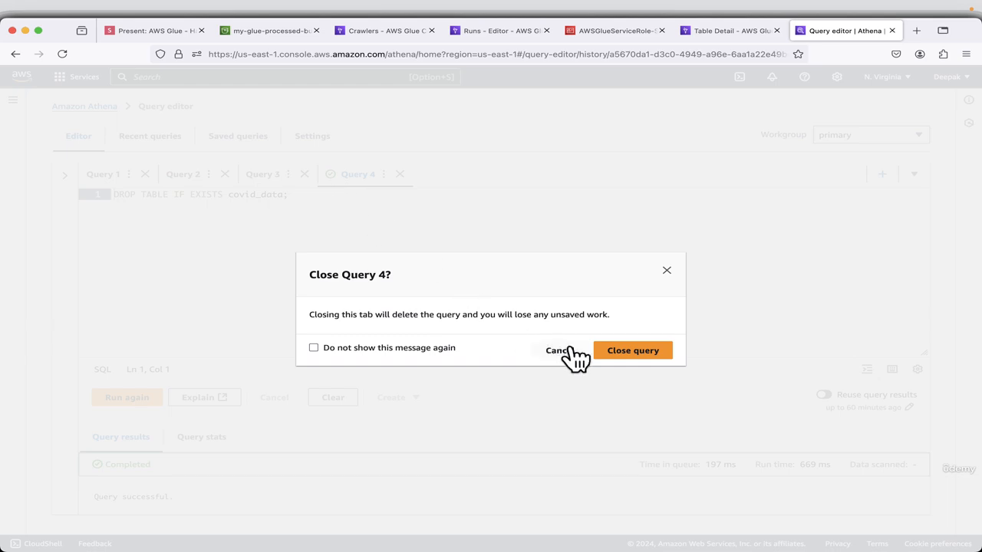
left_click(633, 351)
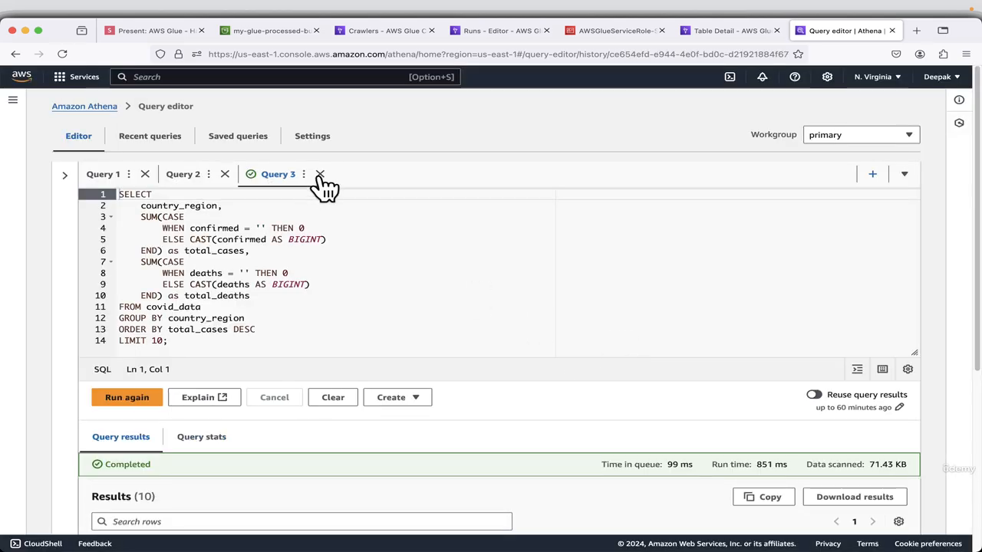
left_click(319, 174)
left_click(652, 355)
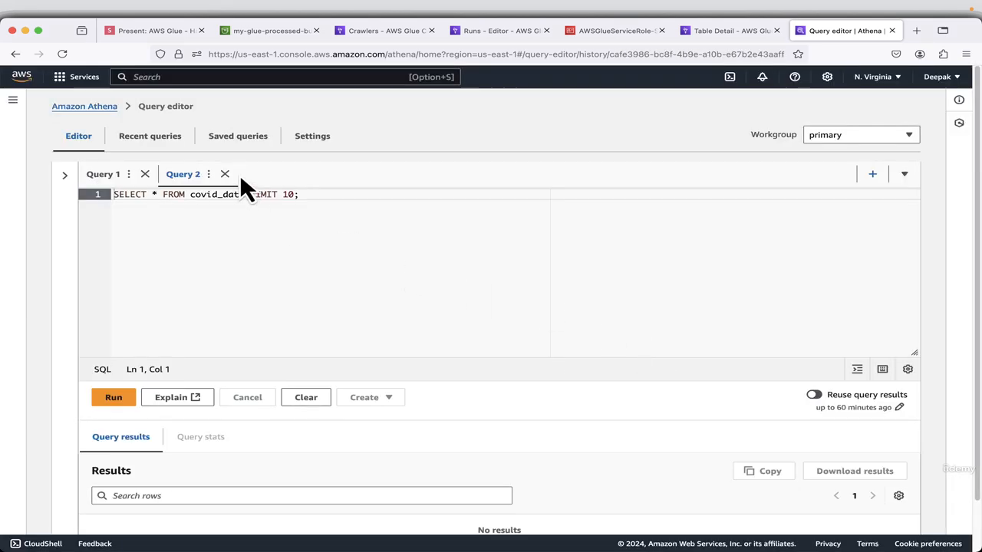
left_click(224, 174)
left_click(240, 174)
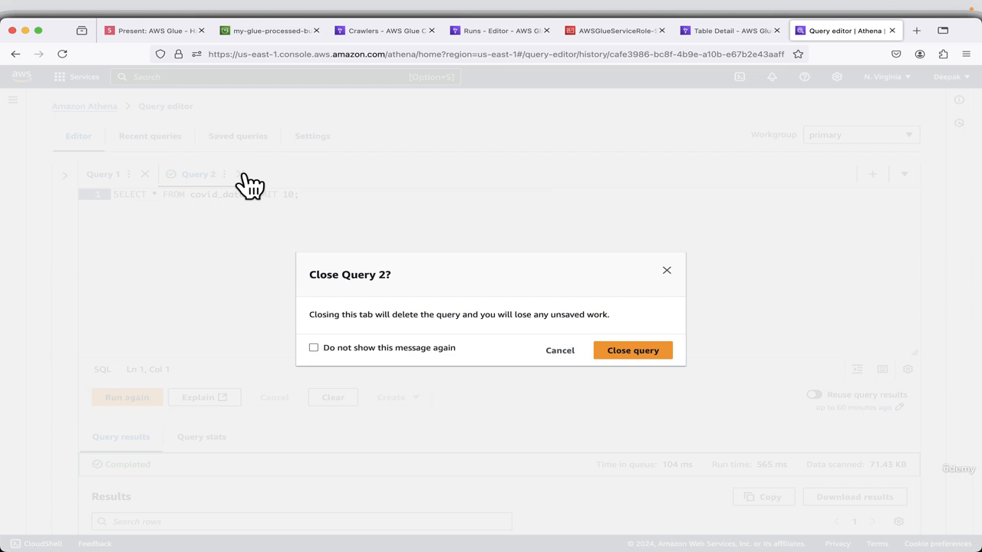
left_click(653, 355)
Replace the whole statement in Query 1 with the copied processed_orders table definition.
left_click(246, 239)
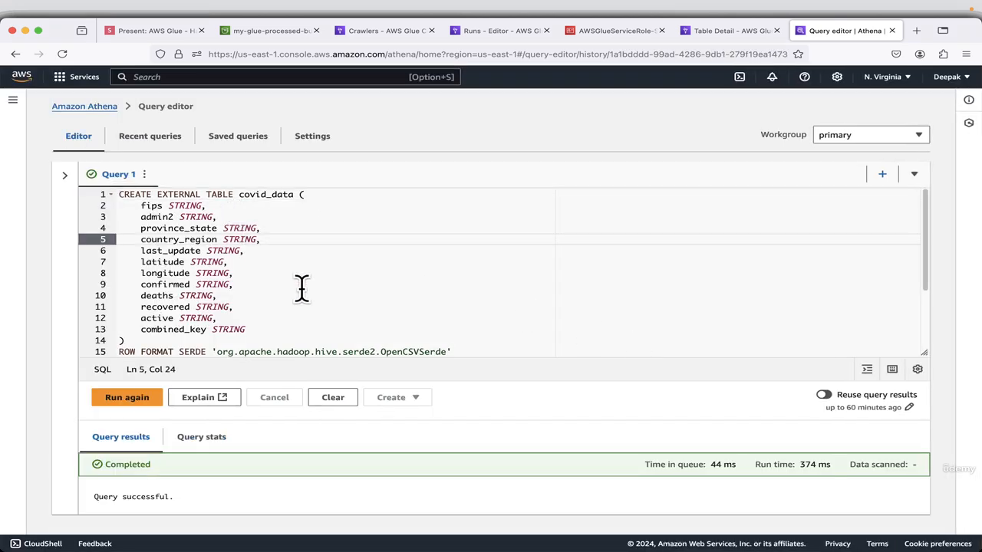
key("super+a")
key("BackSpace")
key("super+v")
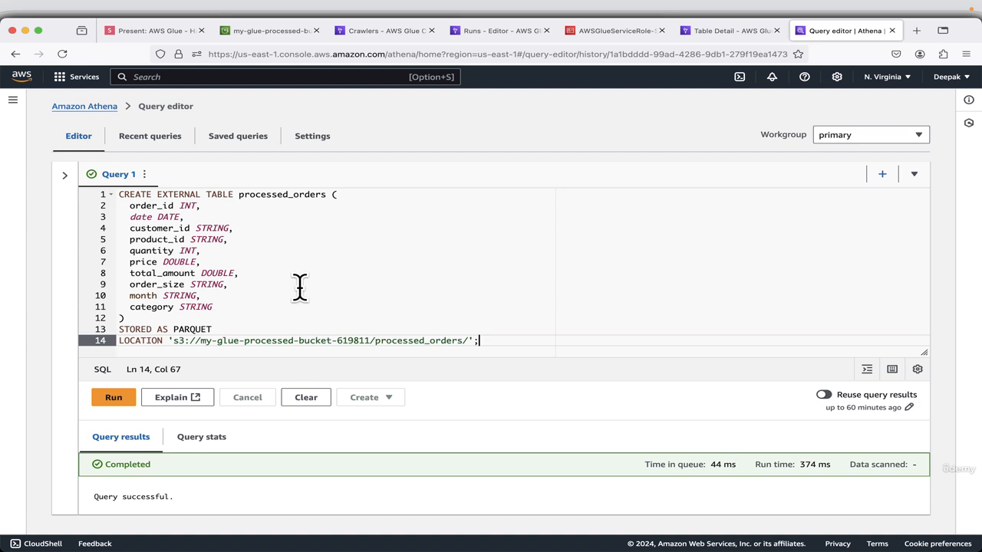
Change the bucket in the LOCATION path to my-glue-processed-bucket-619812 and run the query to create the processed_orders table.
key("Left")
key("Left")
key("Left")
key("Left")
key("Left")
key("Left")
key("Left")
key("Left")
key("Left")
key("Left")
key("Left")
key("Left")
key("Left")
key("Left")
key("Left")
key("Left")
key("Left")
key("Left")
key("Left")
key("Left")
key("Left")
type("2")
left_click(112, 397)
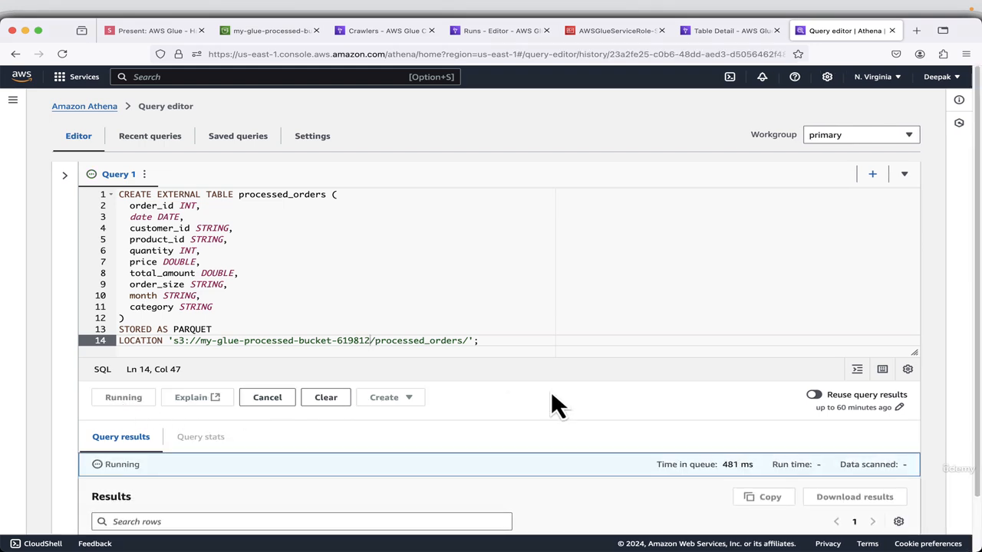
scroll(551, 406, "down", 2)
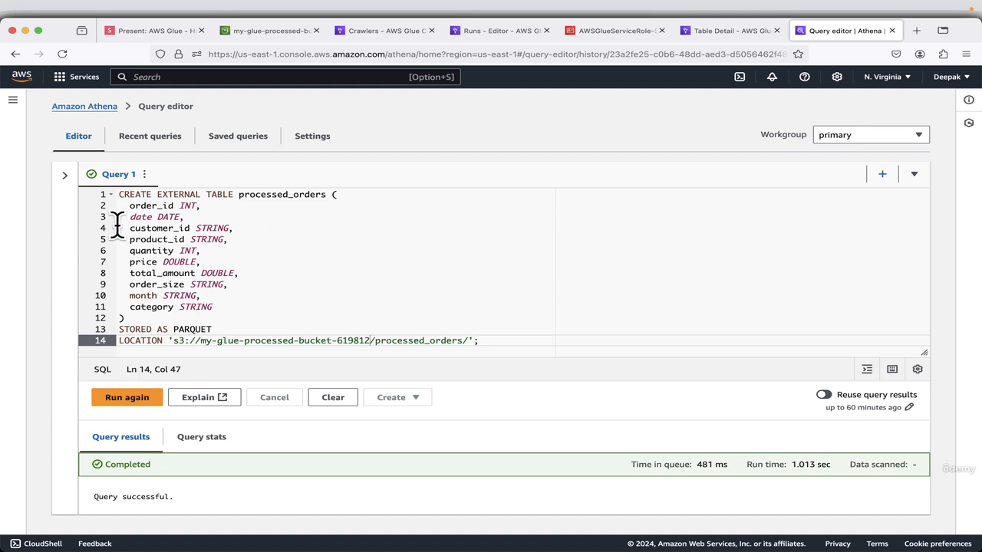
Check the processed_orders table and its columns in the default database, then collapse the data pane again.
left_click(64, 175)
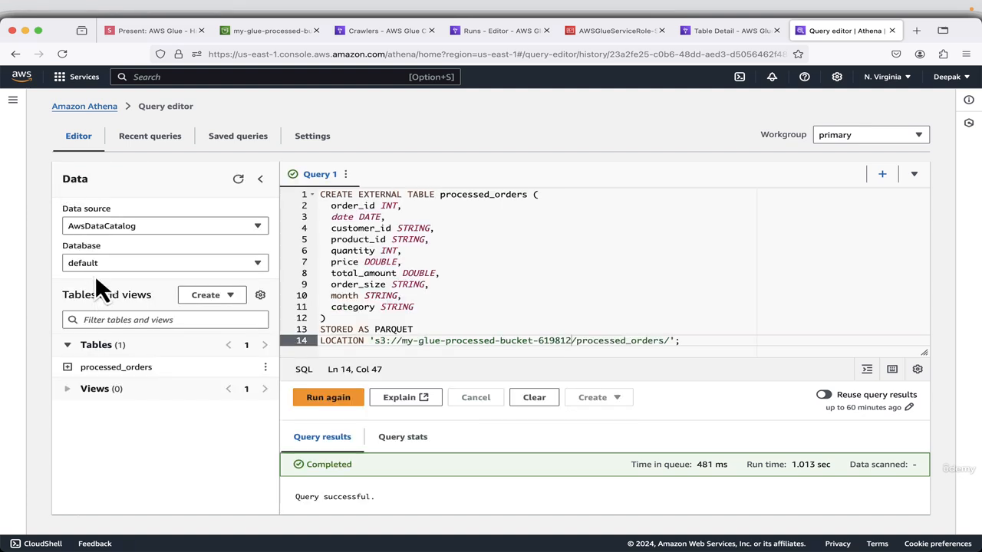
left_click(68, 367)
left_click(68, 367)
left_click(261, 180)
Switch to the presentation, advance one slide and copy the CREATE EXTERNAL TABLE statement for monthly_sales.
left_click(154, 31)
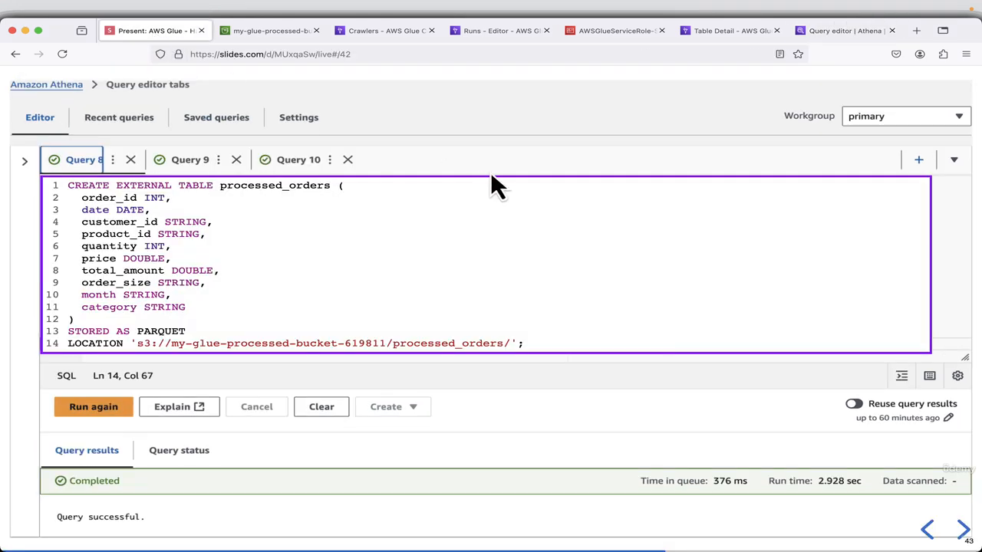
key("Right")
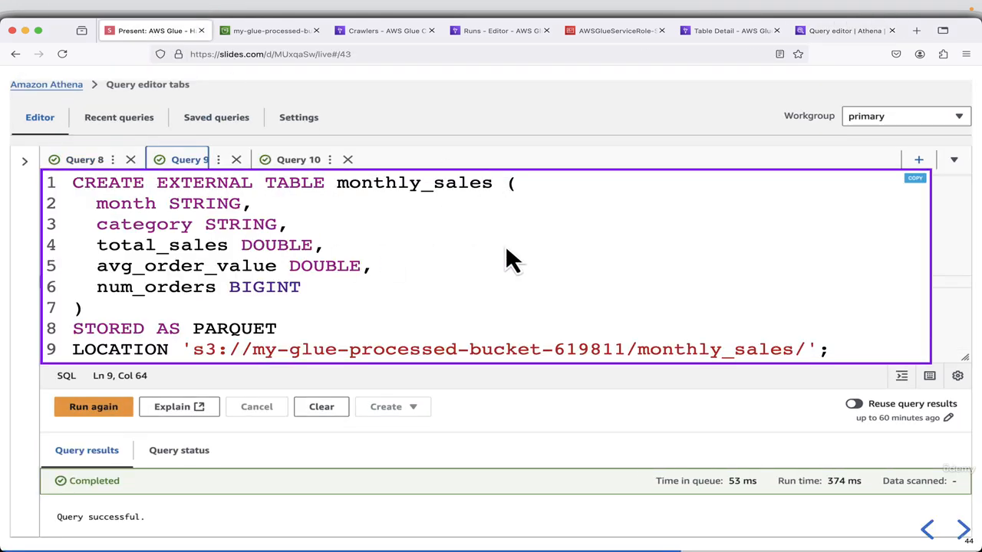
left_click(915, 179)
Return to the Athena query editor, add a new query and paste the monthly_sales table definition into it.
left_click(836, 32)
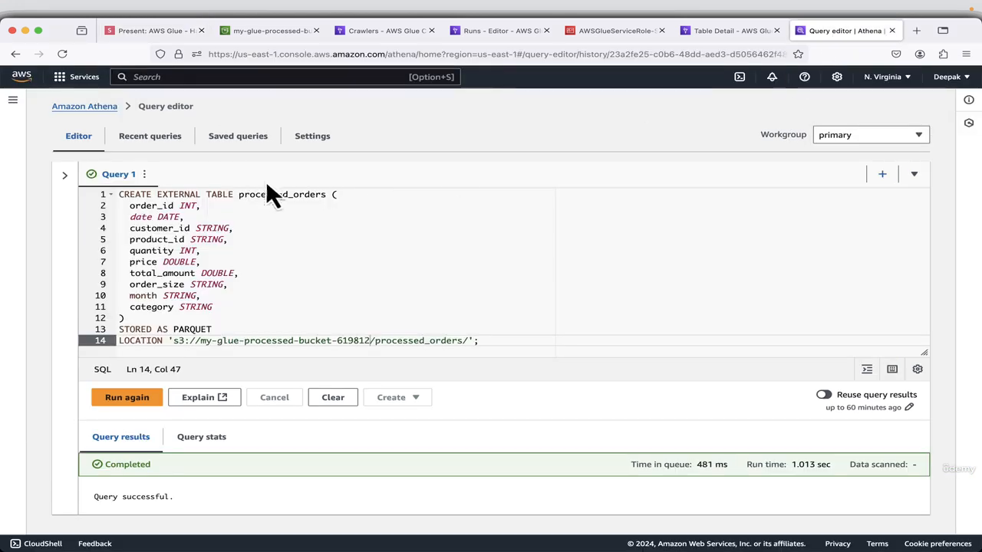
left_click(890, 176)
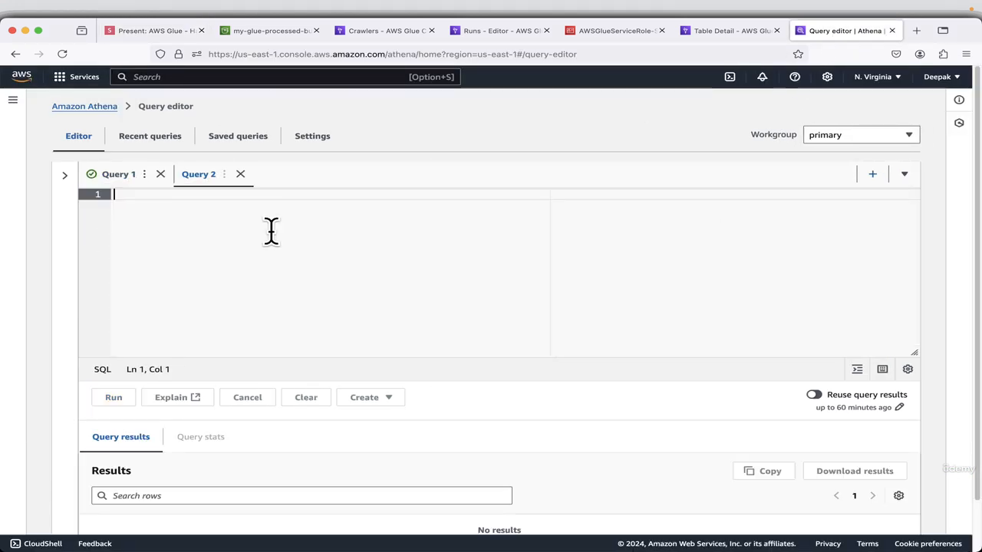
left_click(155, 221)
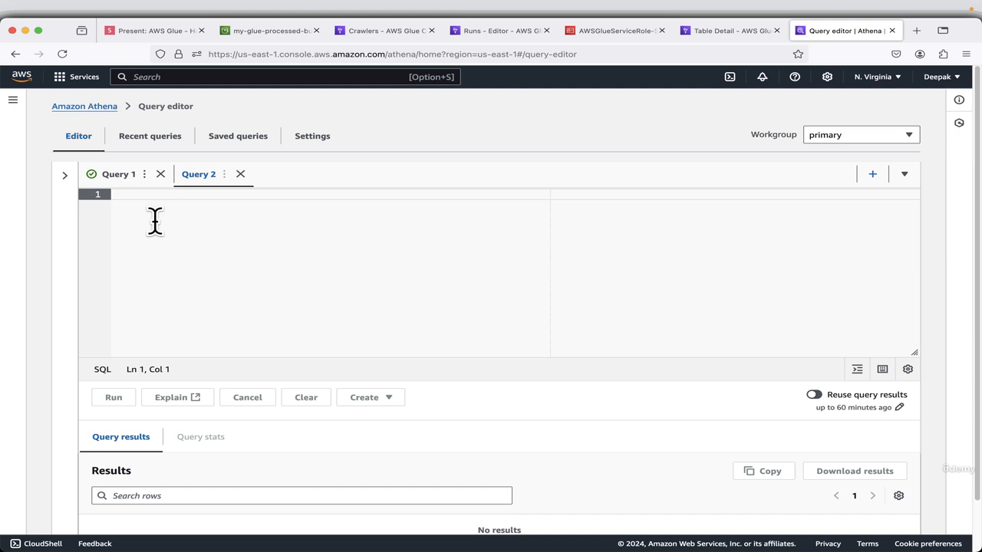
key("super+v")
Point the monthly_sales LOCATION path to my-glue-processed-bucket-619812 and run the query to create the table.
key("Left")
key("Left")
key("Left")
key("Left")
key("Left")
key("Left")
key("Left")
key("Left")
key("Left")
key("Left")
key("Left")
key("Left")
key("Left")
key("Left")
key("Left")
key("Left")
key("Left")
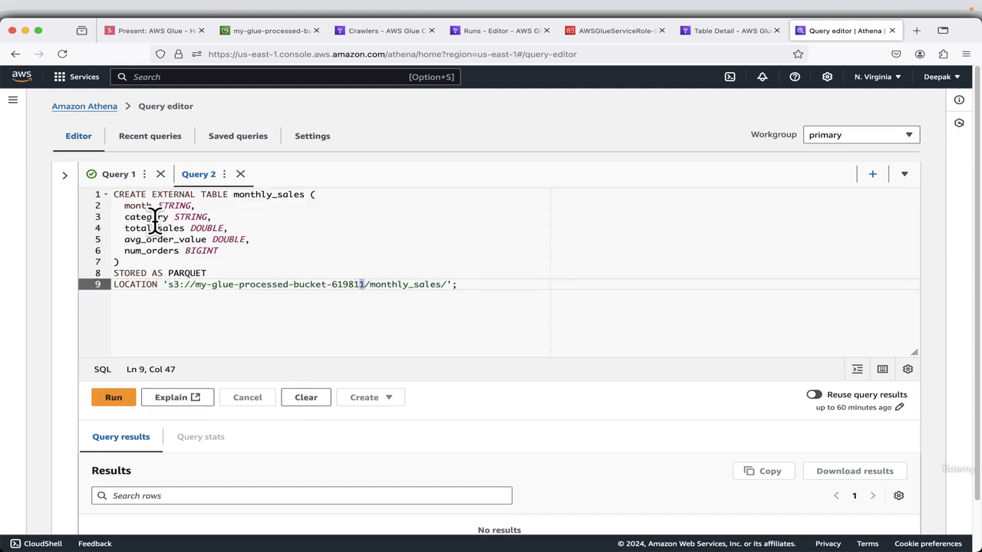
key("BackSpace")
type("2")
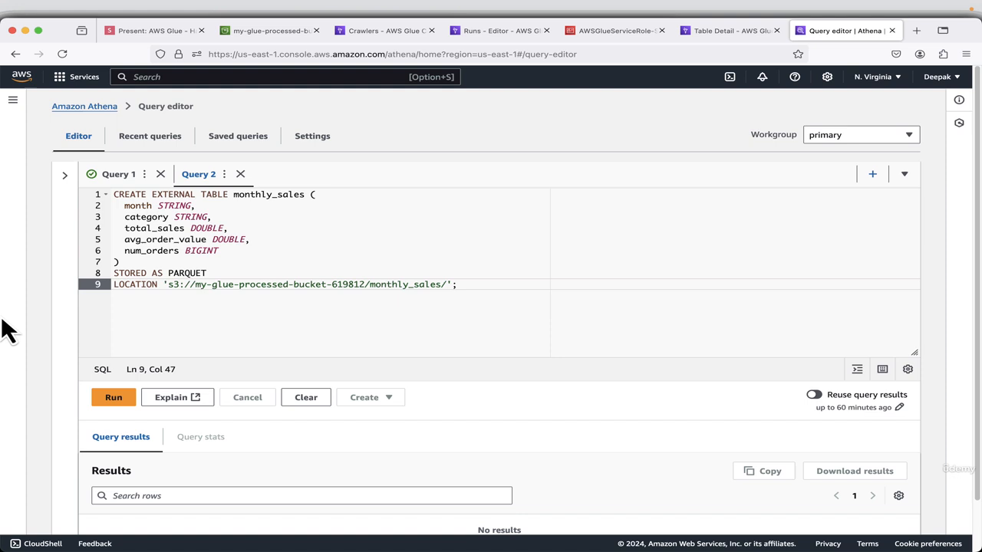
left_click(126, 399)
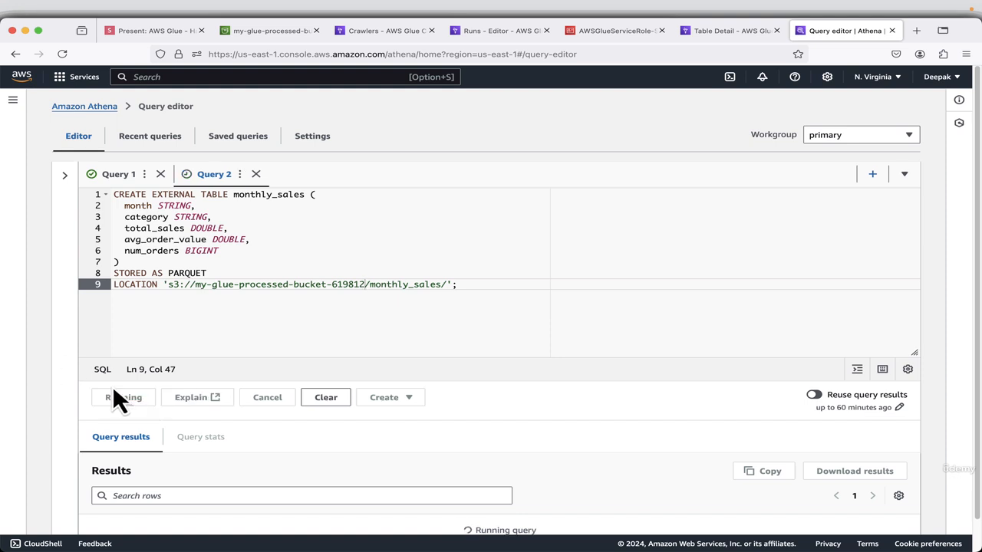
scroll(497, 349, "down", 1)
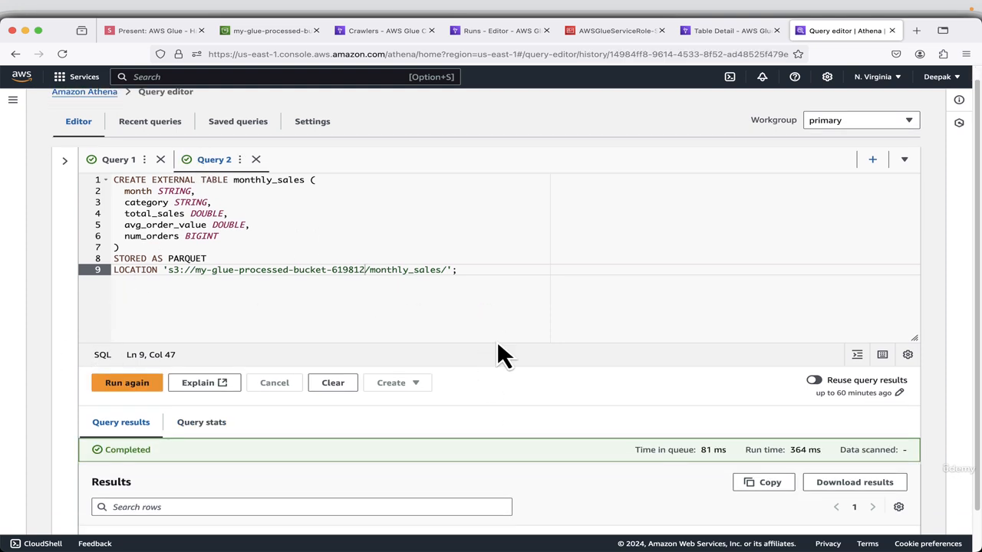
Copy the customer_summary CREATE EXTERNAL TABLE statement from the next presentation slide and paste it into a new Athena query.
left_click(168, 31)
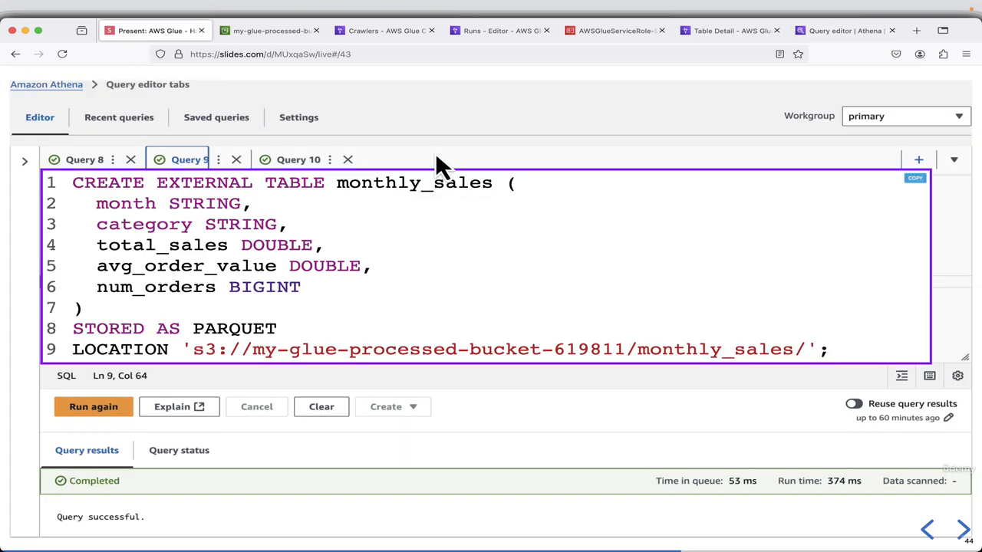
left_click(962, 534)
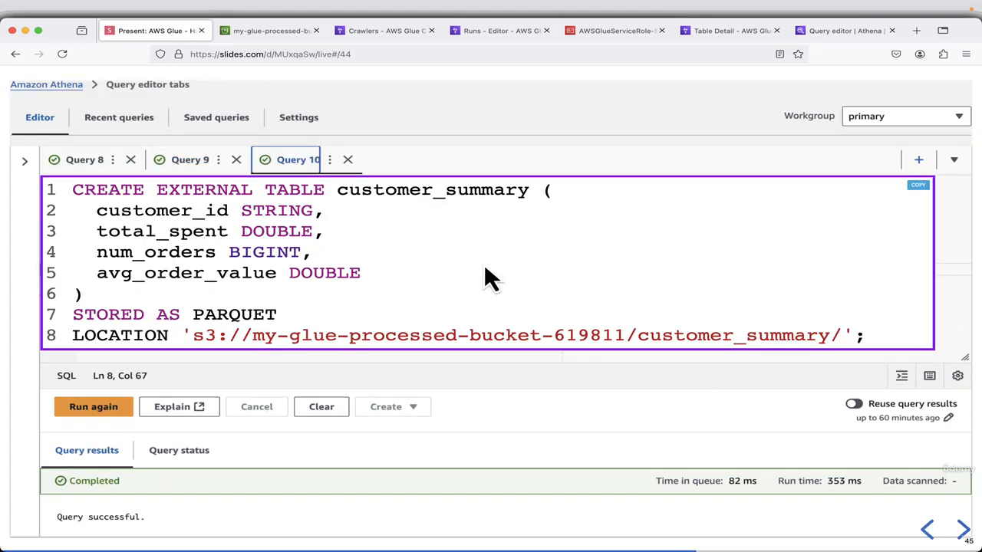
left_click(918, 187)
left_click(843, 37)
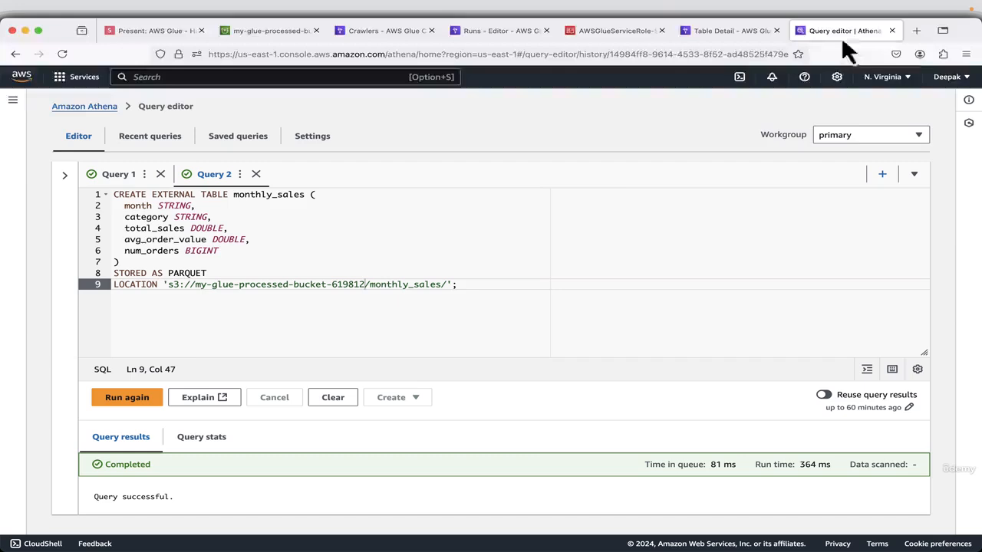
left_click(872, 175)
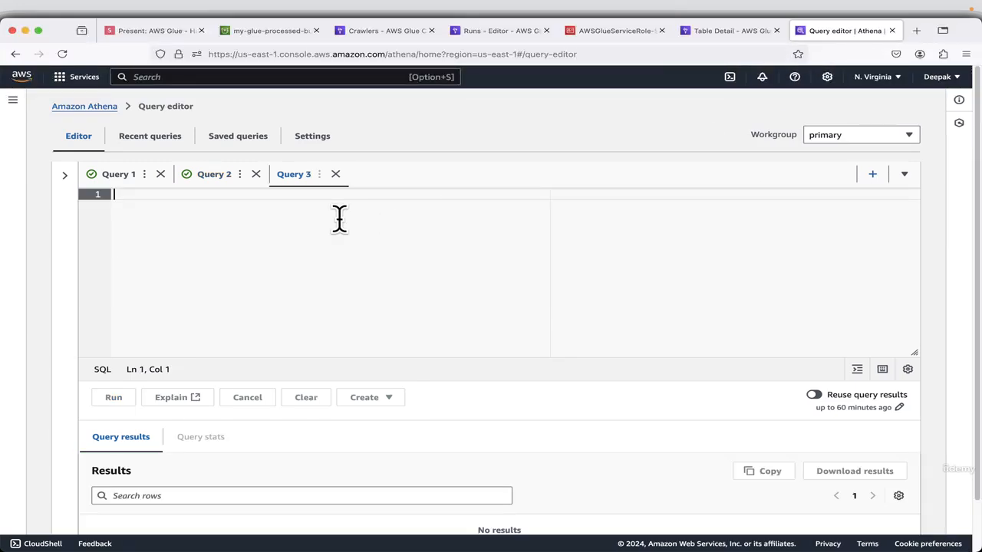
key("super+v")
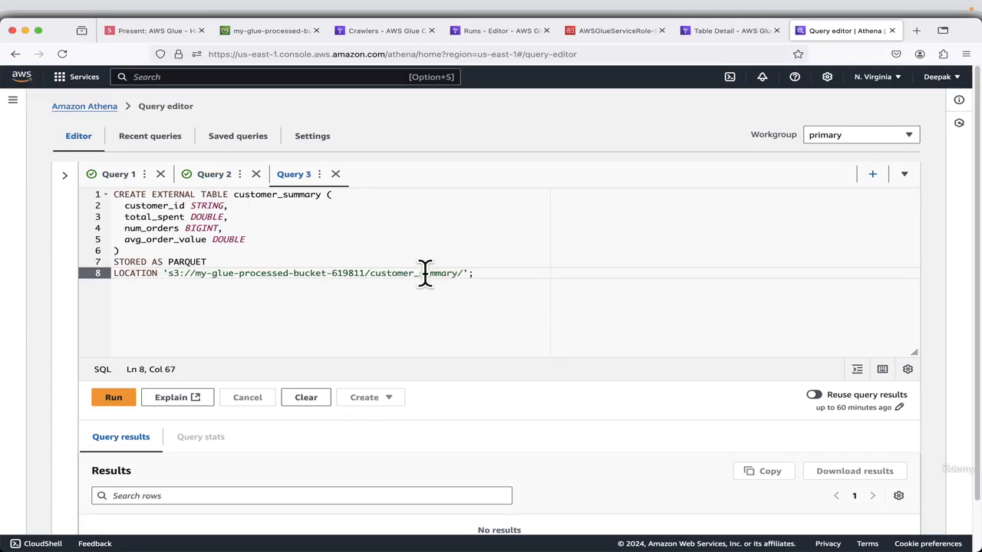
Point the customer_summary LOCATION path to my-glue-processed-bucket-619812 and run the query to create the table.
left_click(361, 274)
key("Delete")
type("2")
left_click(106, 399)
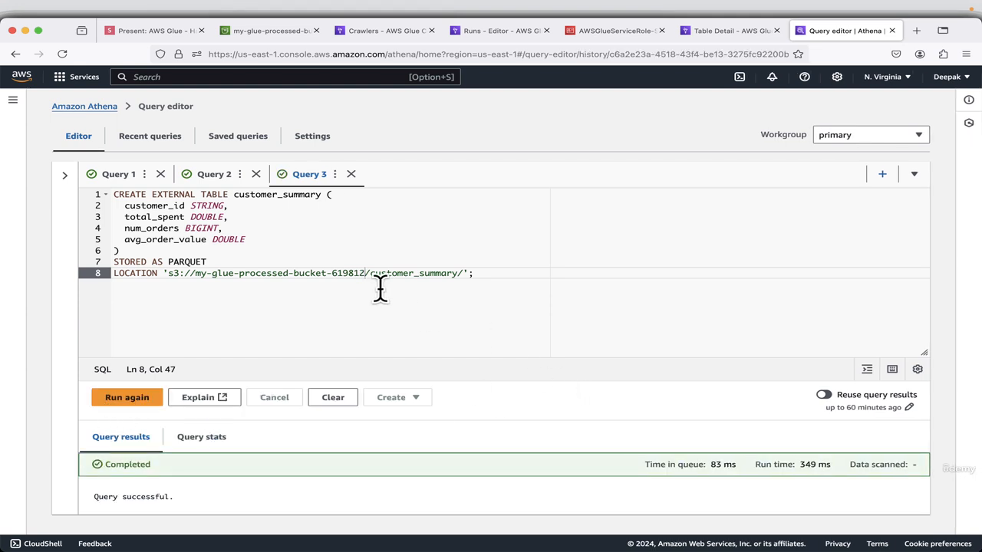
Copy SELECT * FROM processed_orders LIMIT 10; from the next presentation slide and paste it into a new Athena query.
left_click(142, 31)
left_click(963, 530)
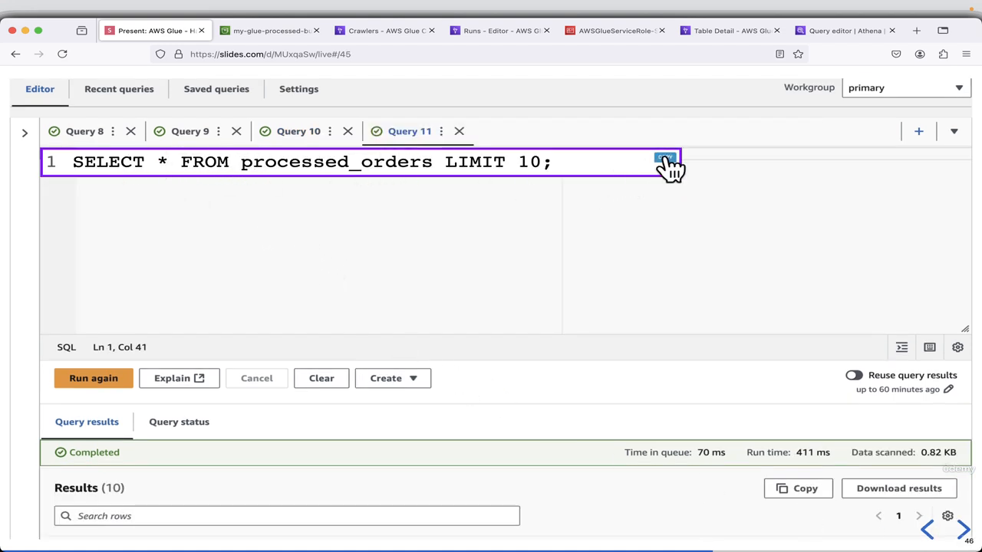
left_click(837, 29)
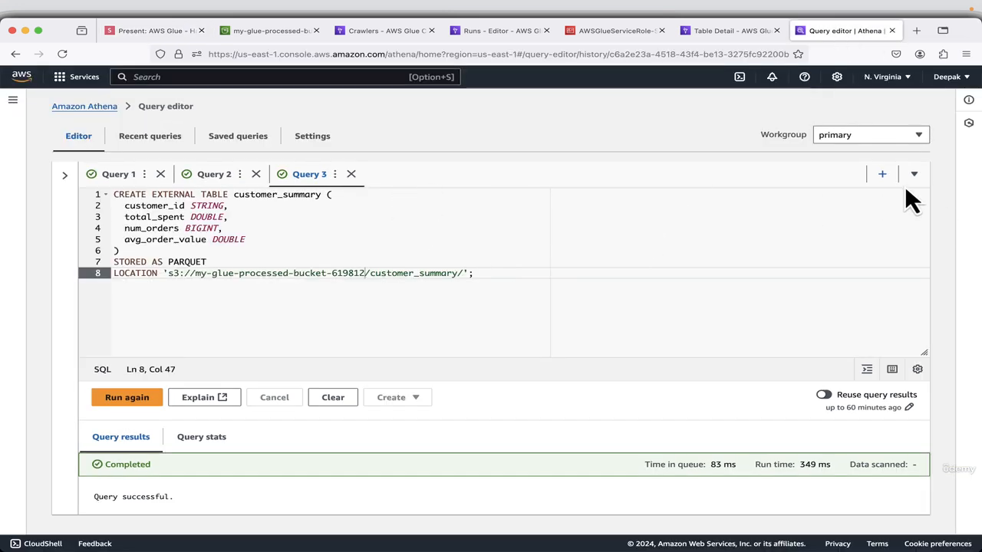
left_click(882, 175)
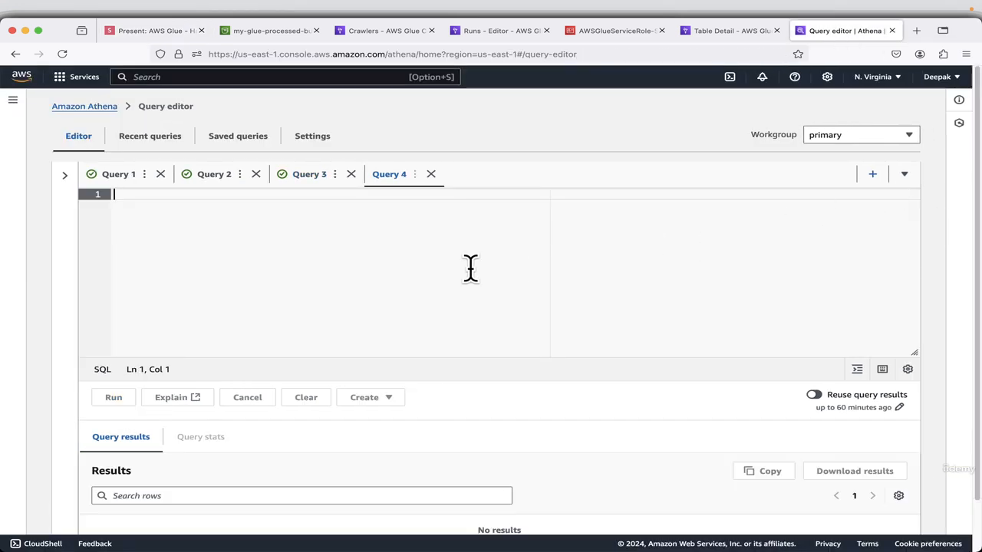
key("super+v")
Run the processed_orders SELECT query and review the returned rows.
left_click(116, 399)
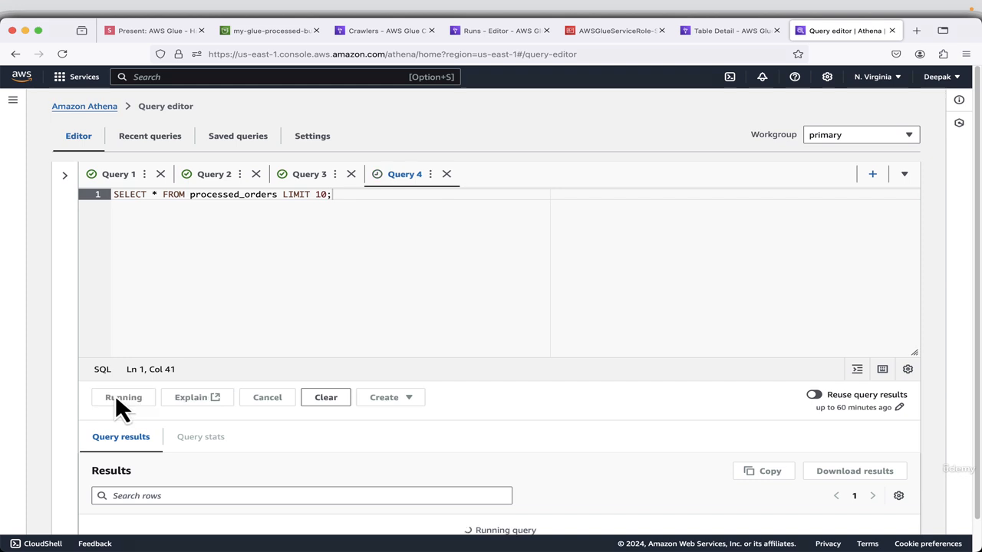
scroll(630, 341, "down", 2)
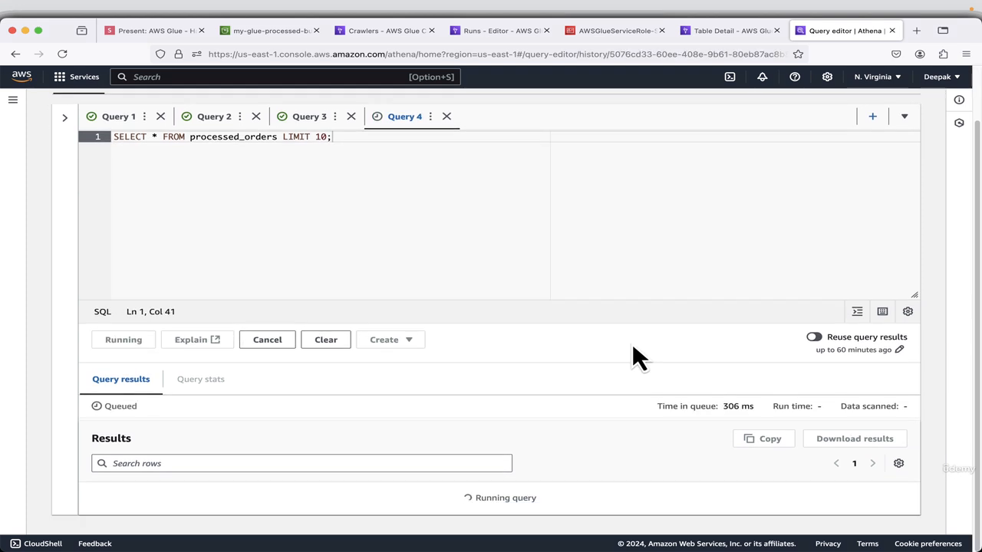
scroll(605, 263, "down", 5)
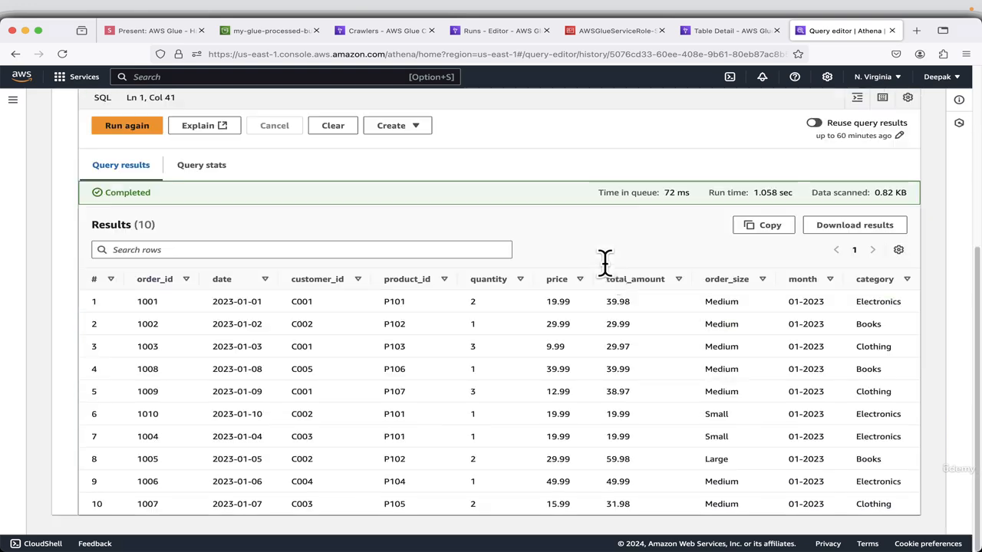
scroll(357, 383, "up", 1)
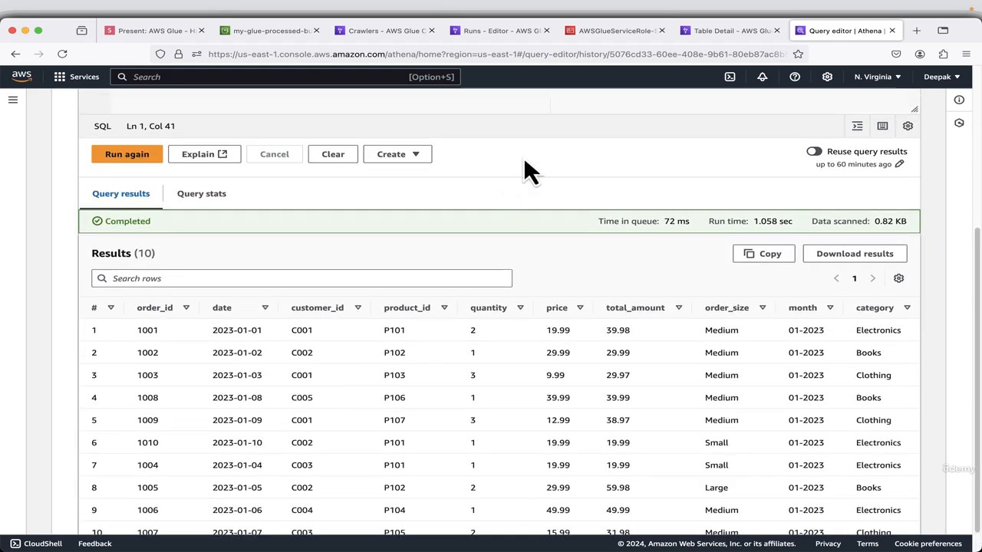
scroll(518, 238, "down", 1)
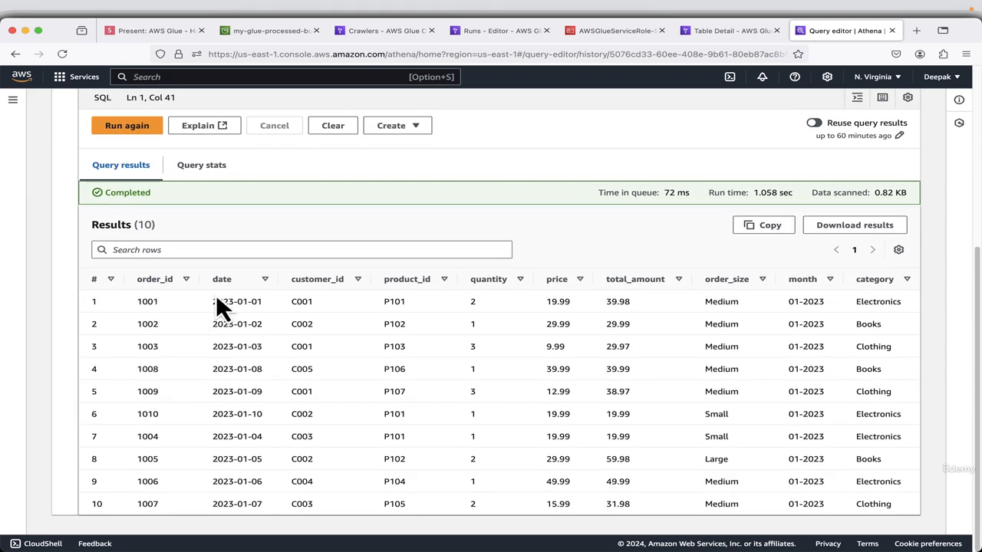
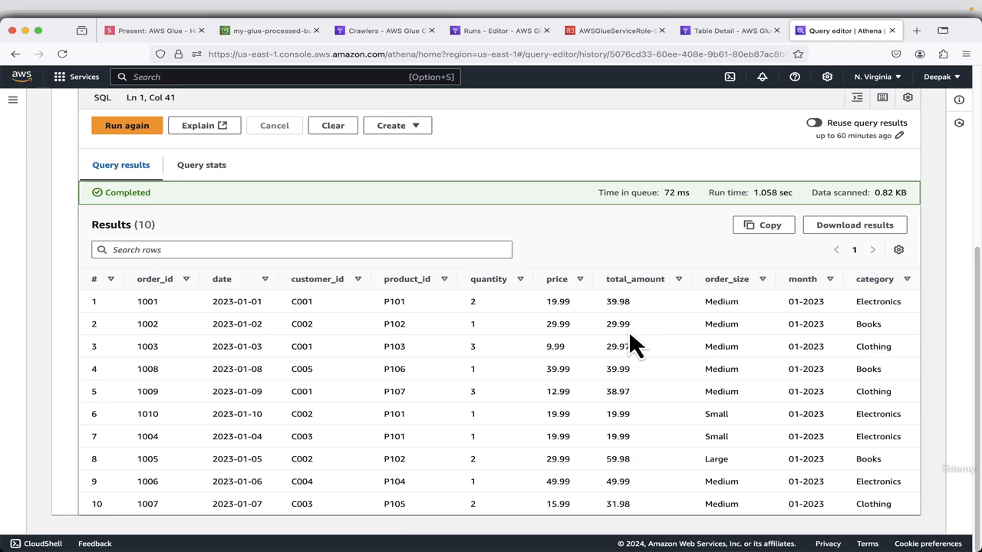
Switch to VS Code and check the original rows in sales_data.csv against the processed orders, returning to Athena.
key("super+Tab")
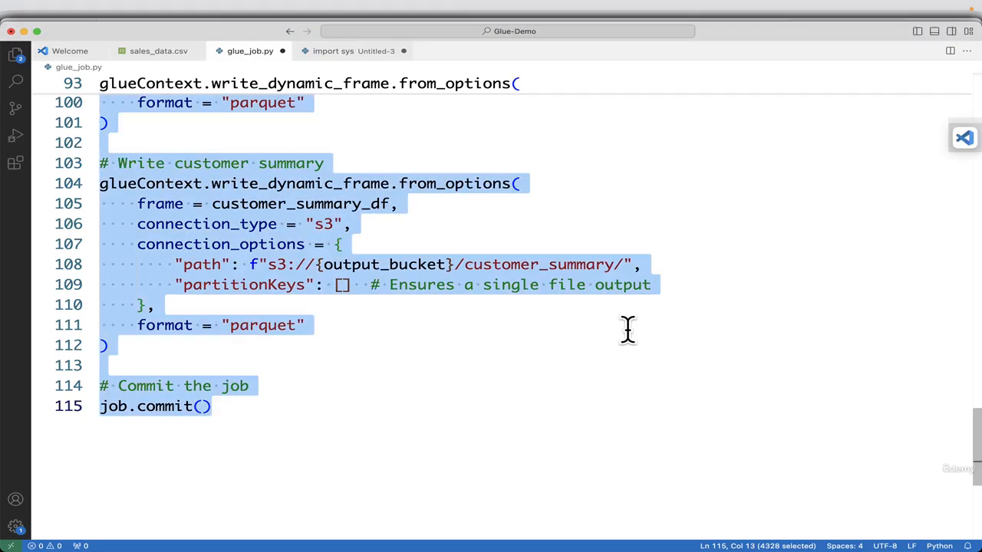
left_click(161, 54)
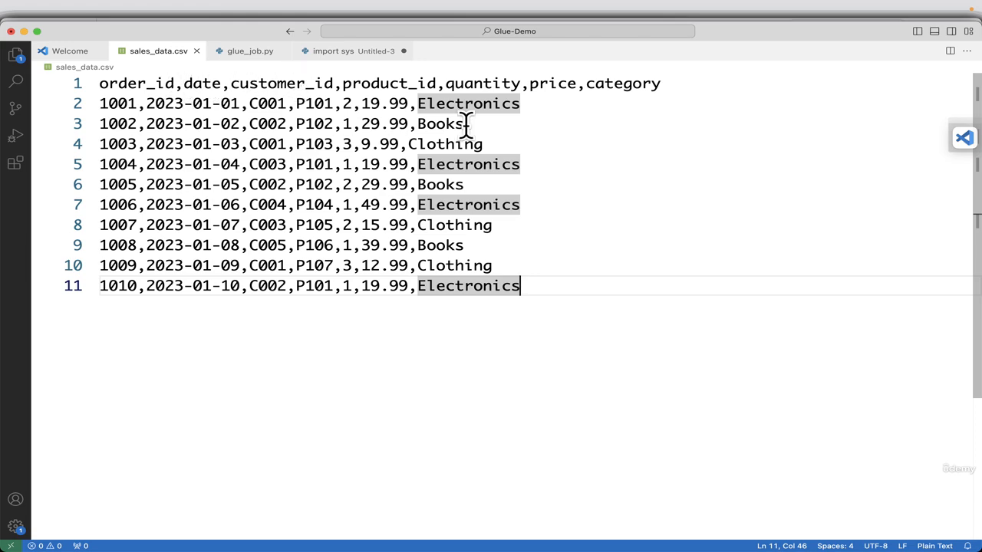
key("super+Tab")
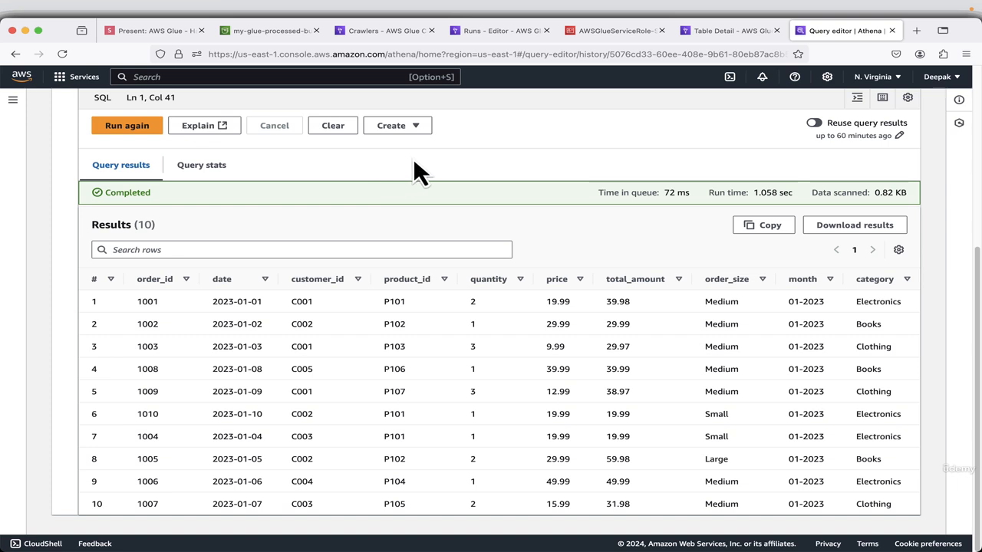
Copy SELECT * FROM monthly_sales ORDER BY month, category; from the next presentation slide and paste it into a new Athena query.
left_click(152, 32)
left_click(962, 530)
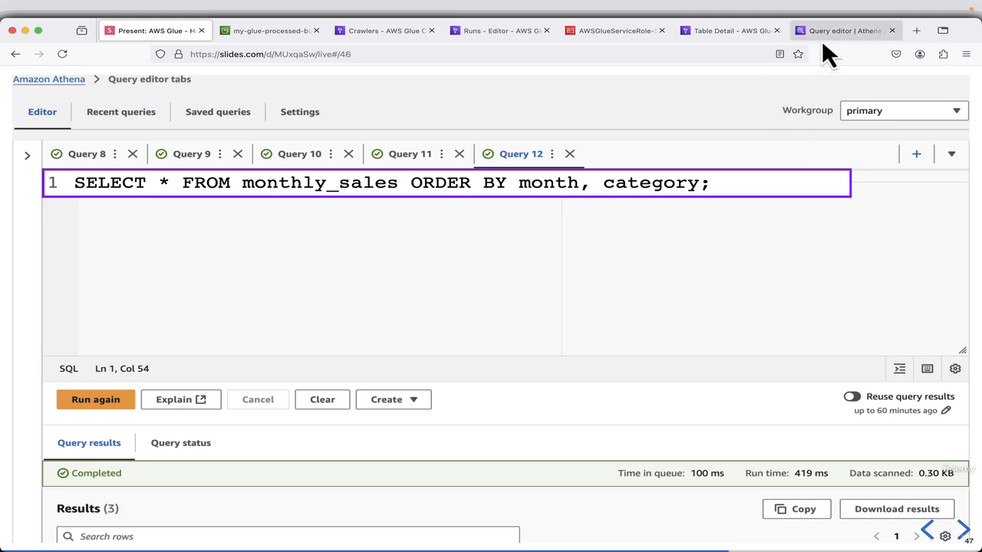
left_click(843, 33)
scroll(545, 225, "up", 5)
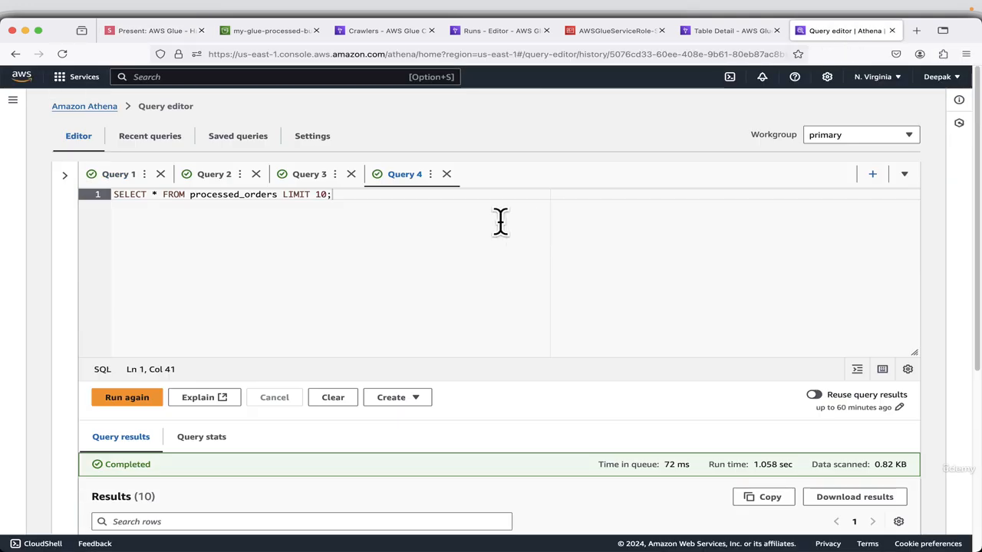
left_click(873, 174)
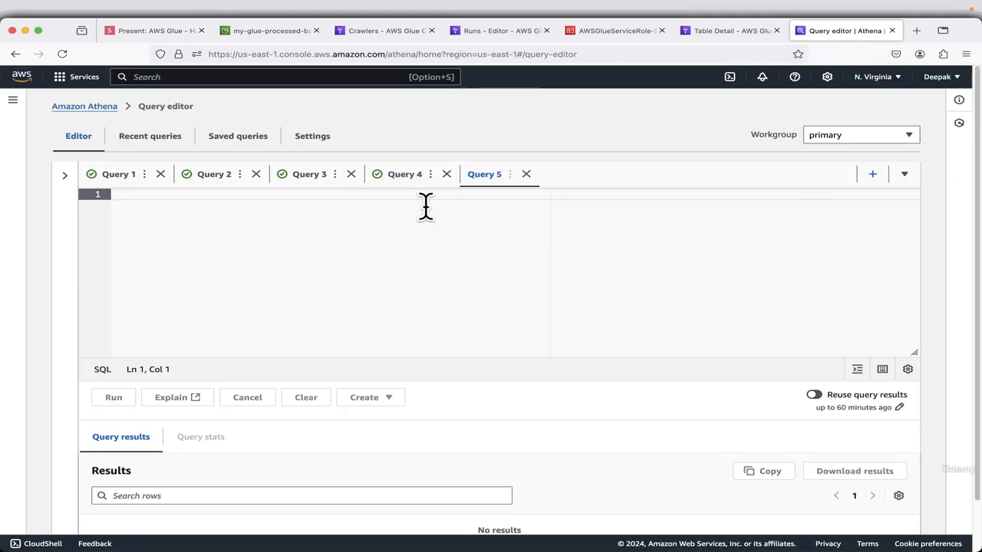
type("SELECT * FROM monthly_sales ORDER BY month, category;")
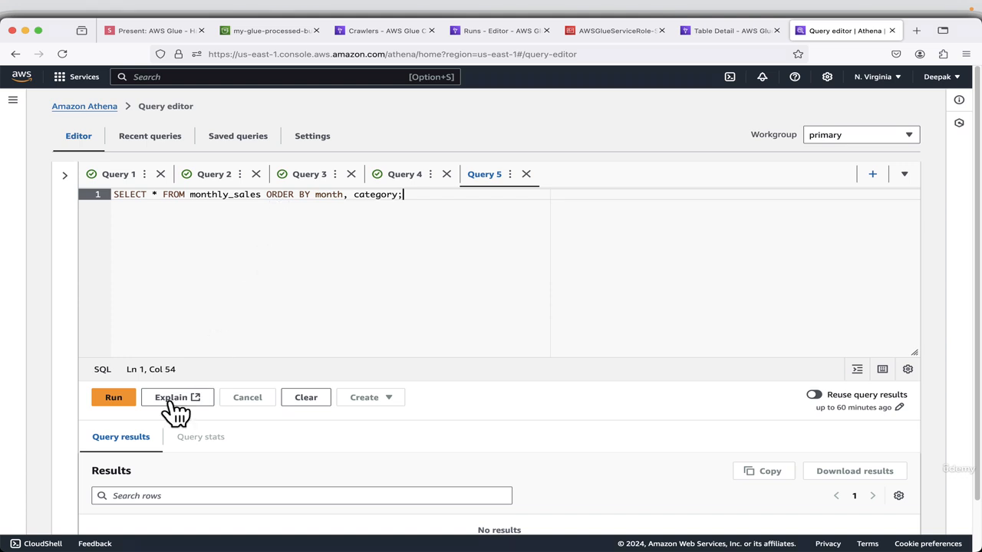
Run the monthly_sales query and review the sales figures returned for each category.
left_click(116, 402)
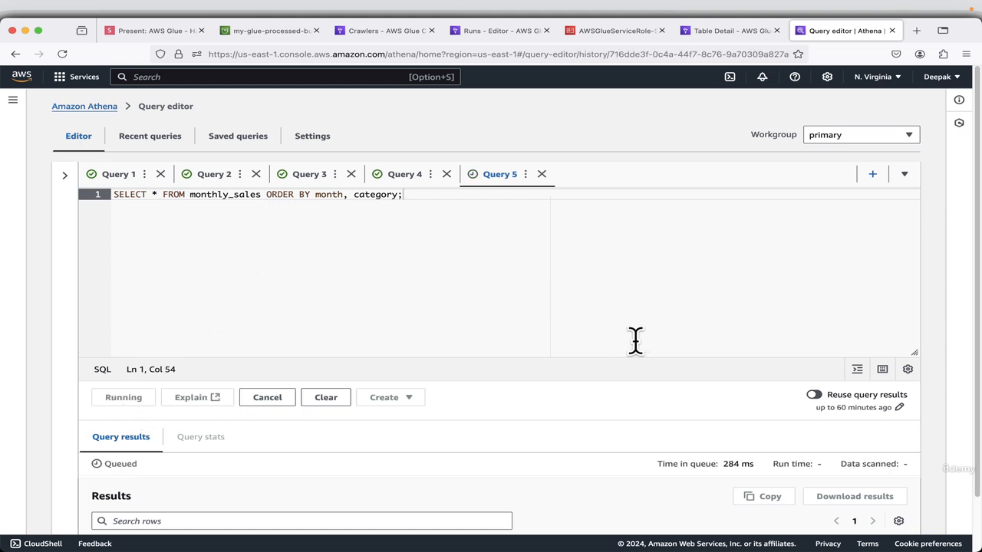
scroll(636, 343, "down", 3)
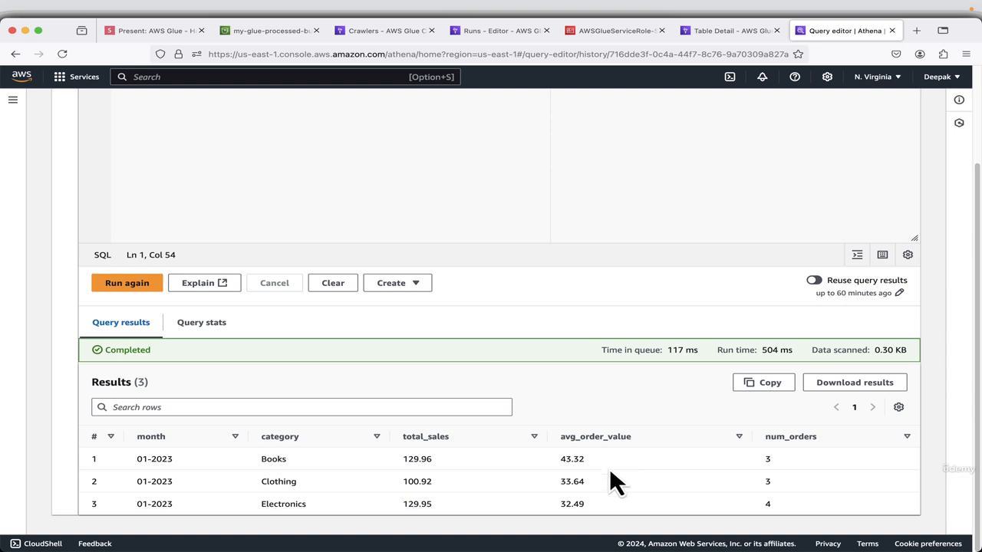
scroll(601, 390, "up", 3)
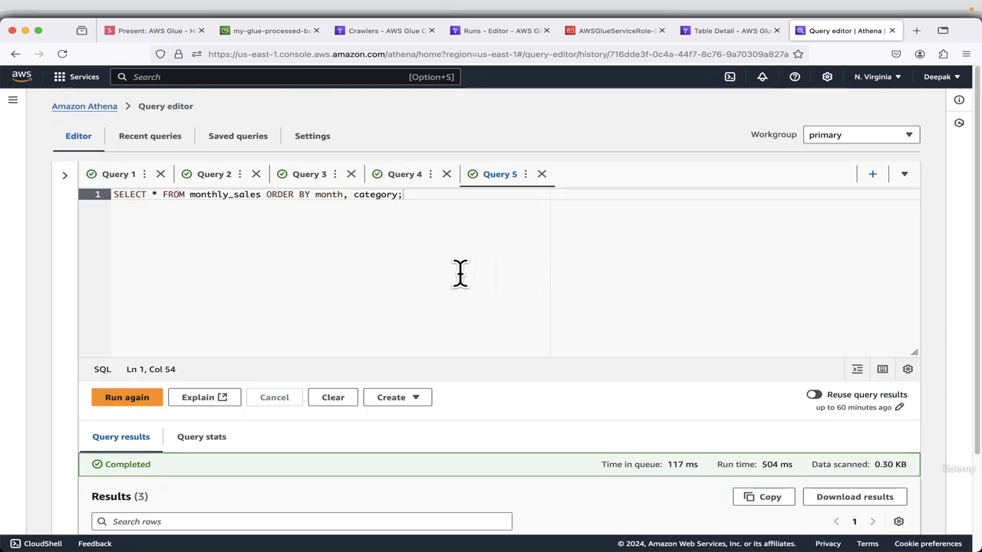
scroll(537, 250, "down", 3)
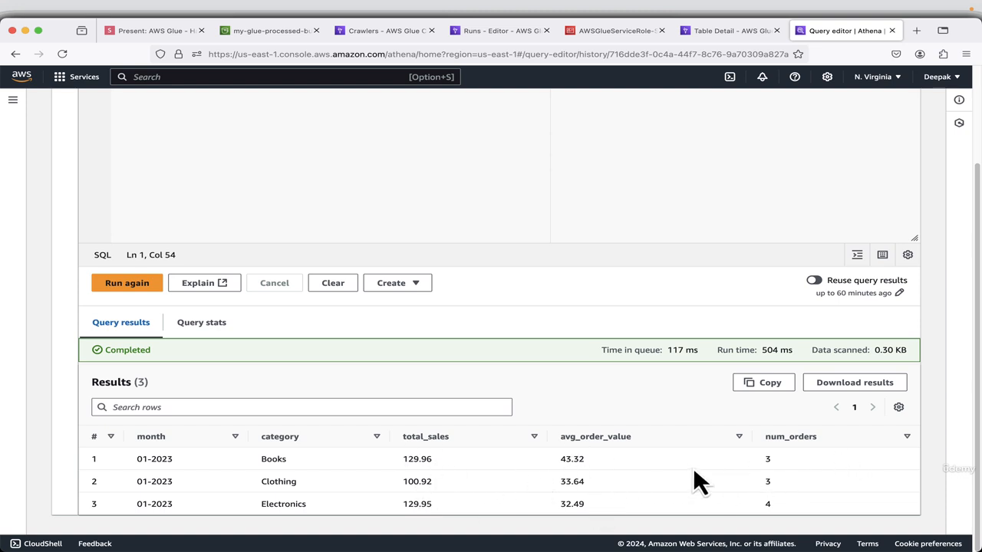
scroll(485, 223, "up", 3)
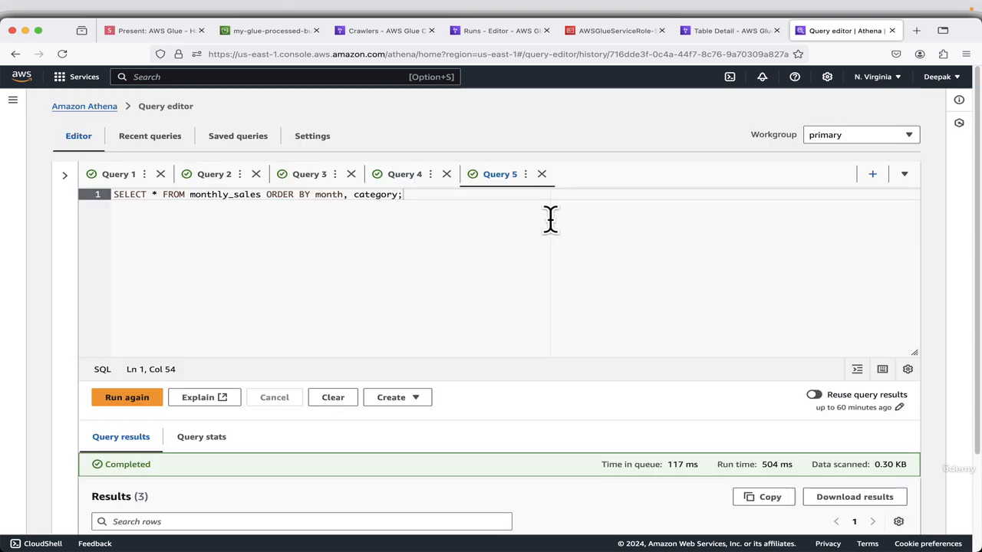
Copy SELECT * FROM customer_summary ORDER BY total_spent DESC LIMIT 5; from the next presentation slide and paste it into a new Athena query.
left_click(873, 176)
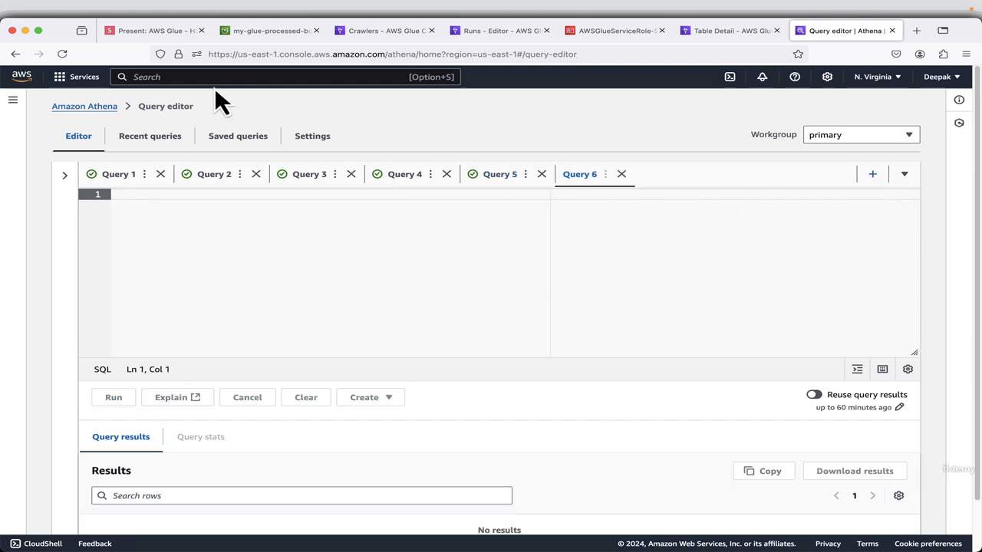
left_click(153, 32)
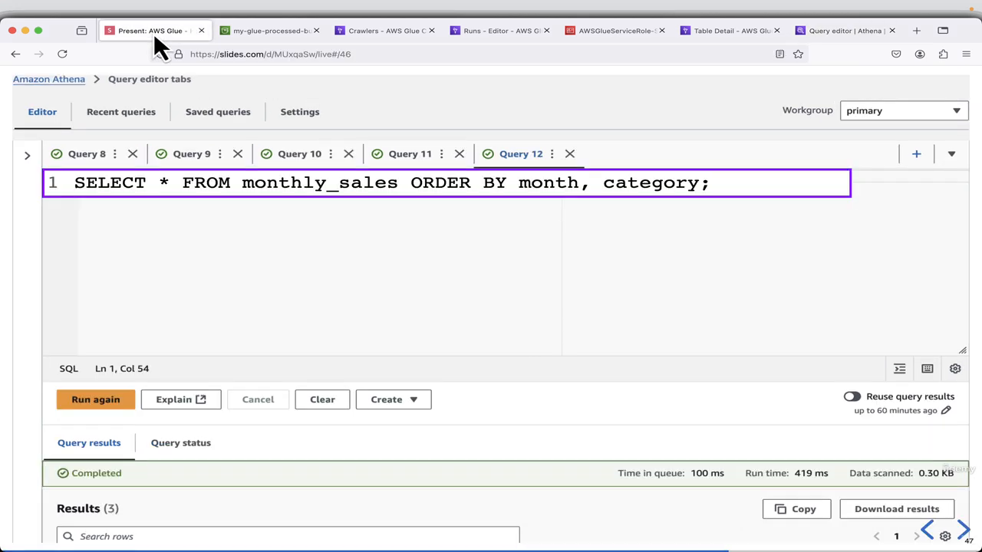
left_click(964, 531)
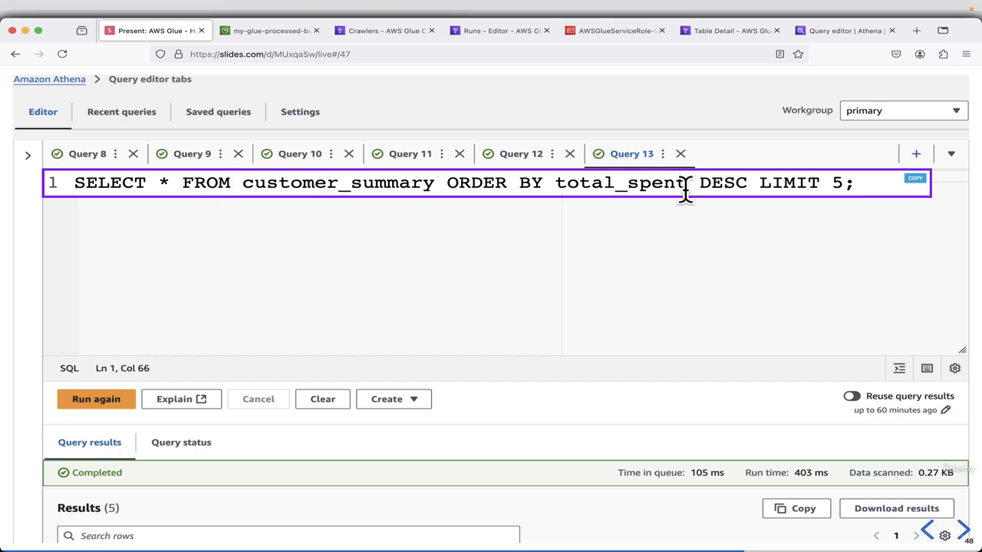
left_click(833, 35)
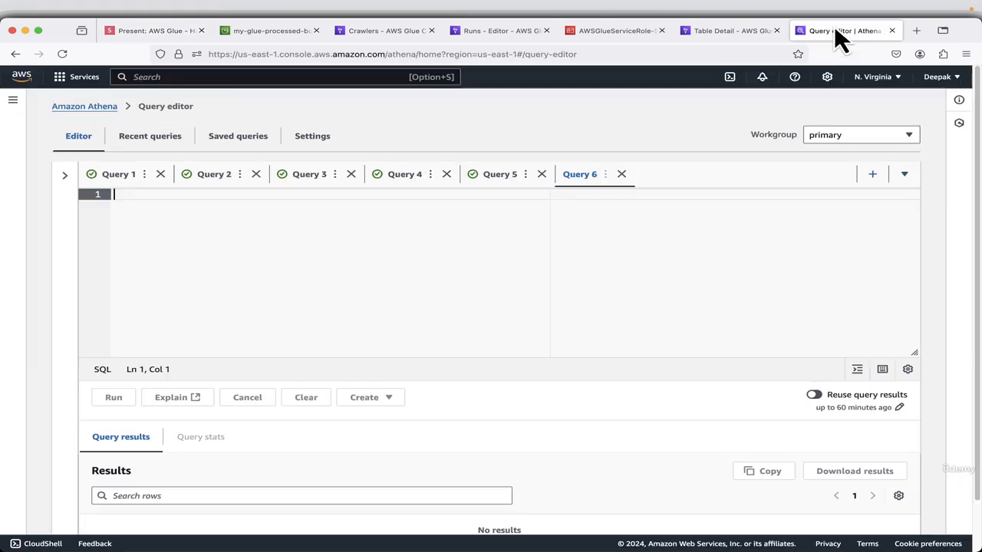
type("SELECT * FROM customer_summary ORDER BY total_spent DESC LIMIT 5;")
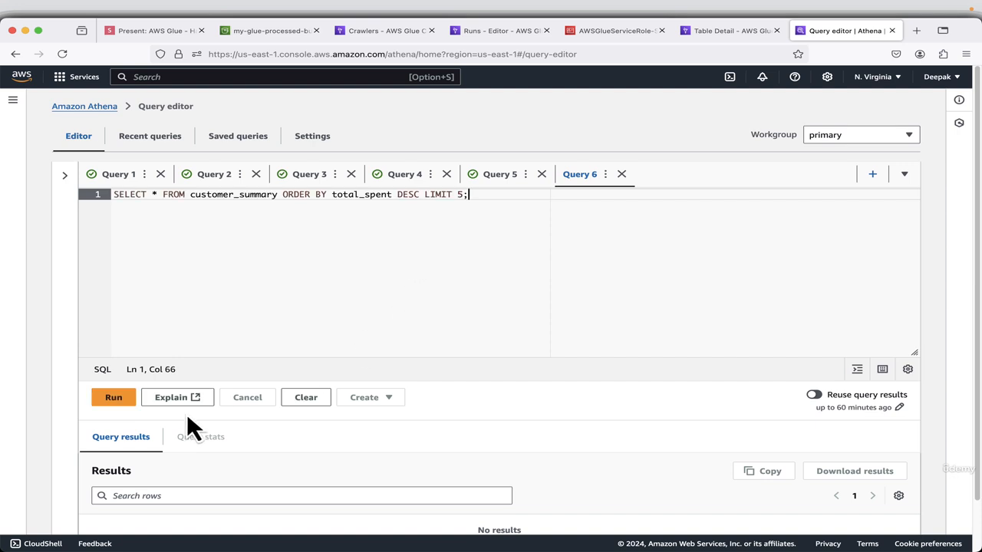
Run the customer_summary query and review the spending and order figures for each customer.
left_click(114, 397)
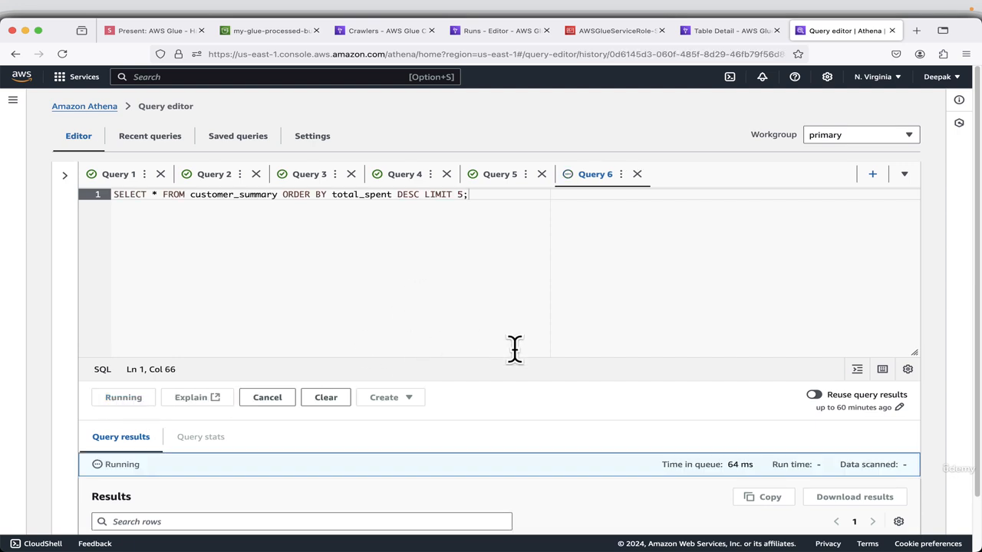
scroll(514, 351, "down", 4)
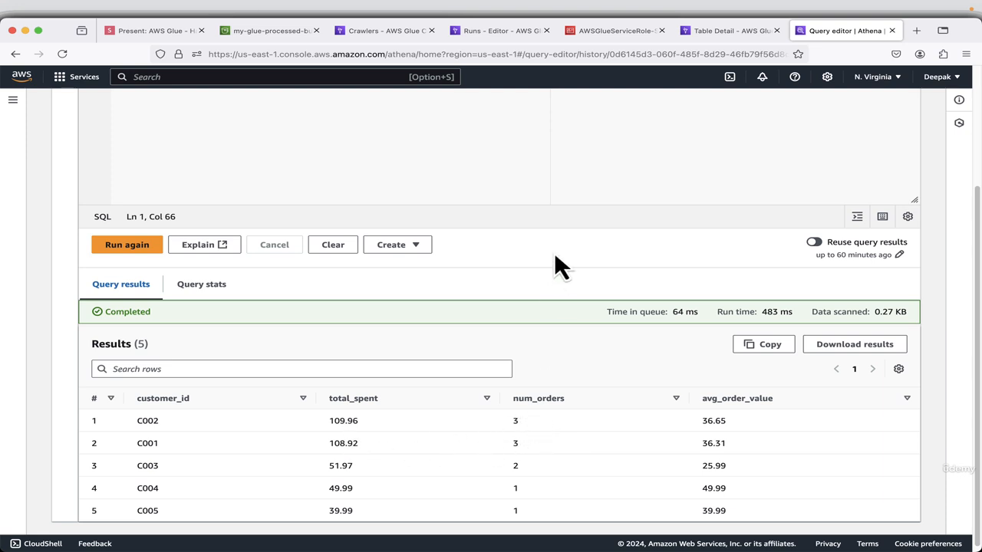
scroll(553, 252, "up", 3)
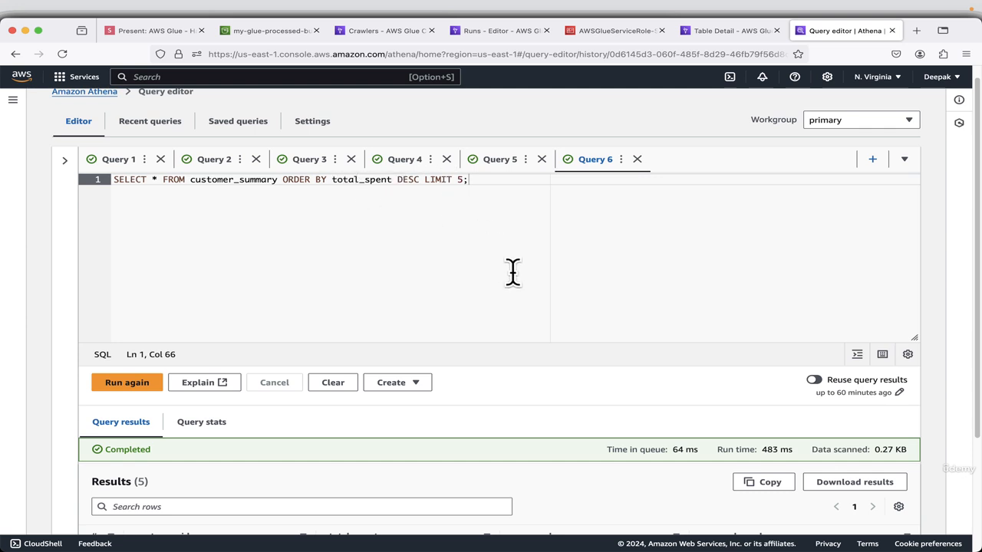
scroll(511, 274, "down", 3)
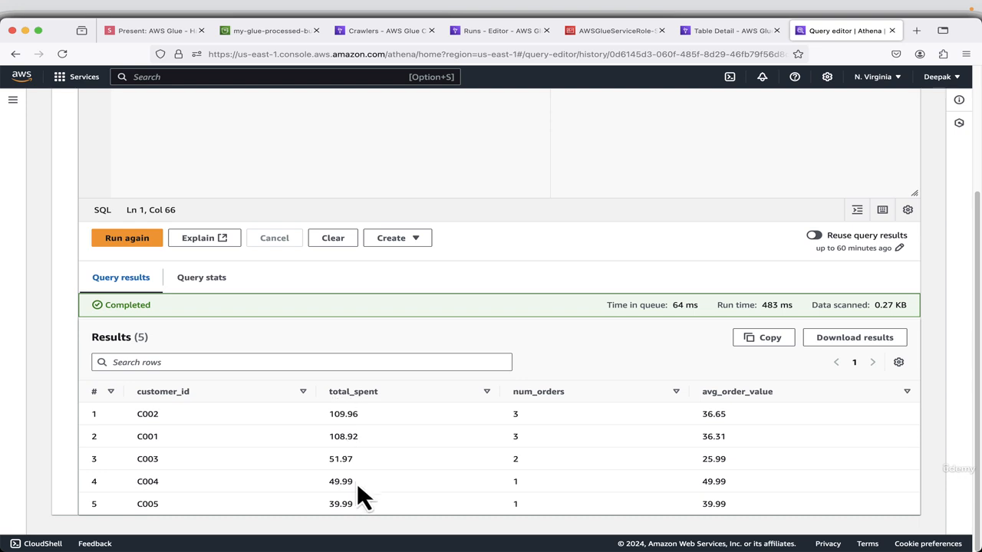
Advance the presentation to the Empty and Delete S3 Buckets slide and open the list of S3 buckets.
left_click(144, 31)
left_click(963, 531)
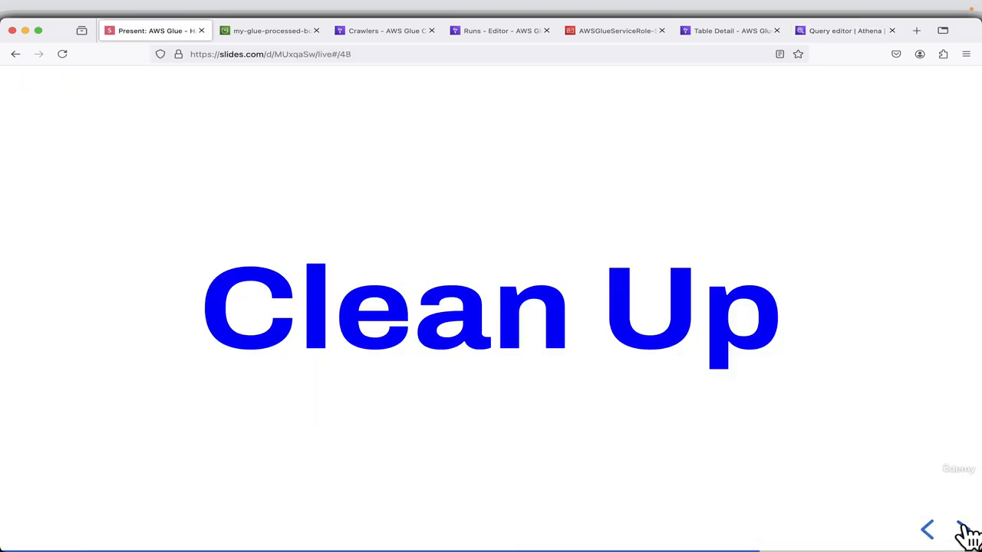
left_click(963, 529)
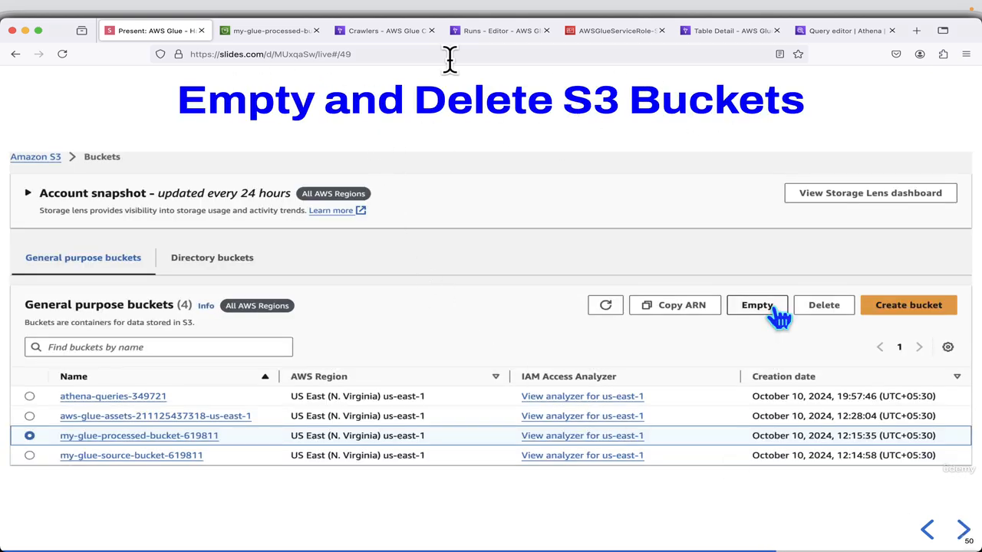
left_click(255, 31)
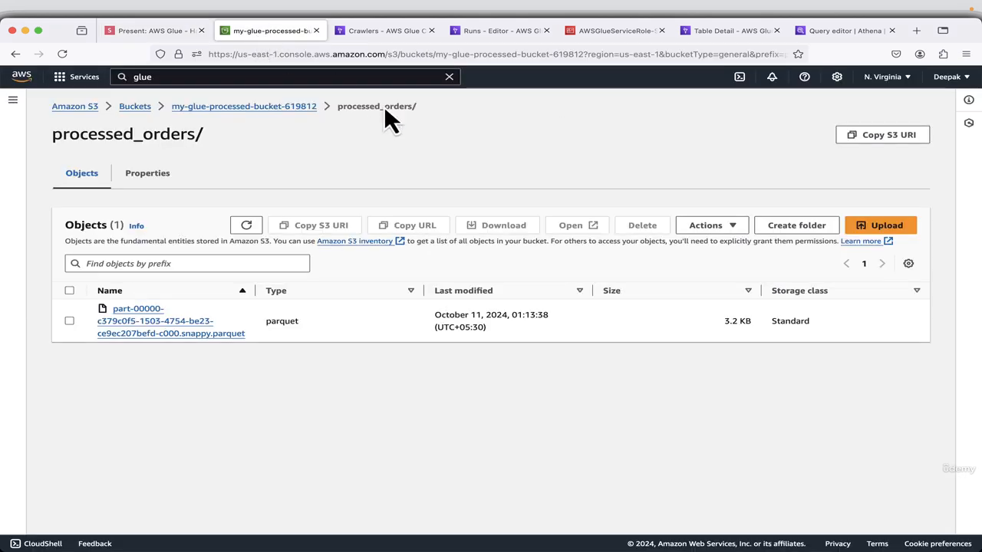
left_click(135, 107)
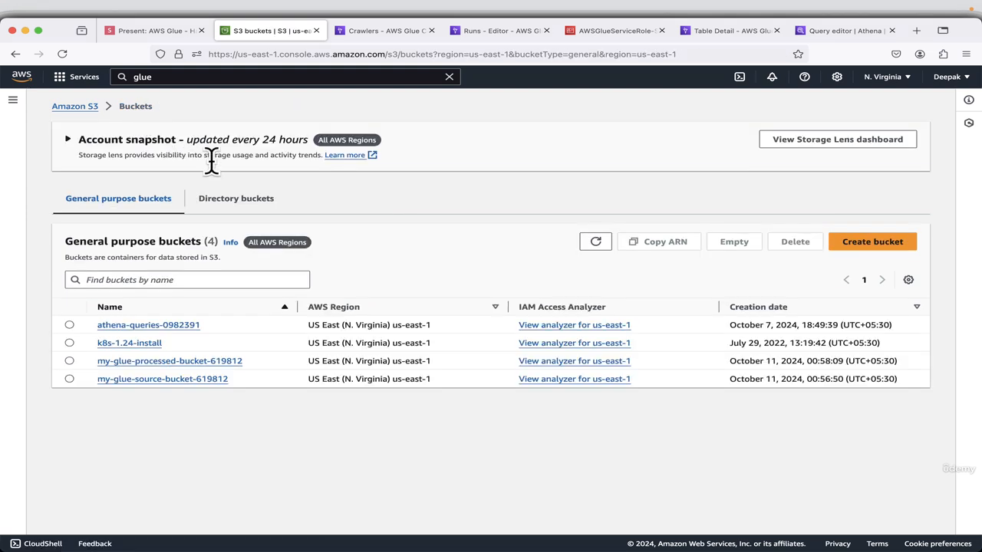
Empty the my-glue-source-bucket-619812 bucket, confirming with "permanently delete", and return to the bucket list.
left_click(69, 379)
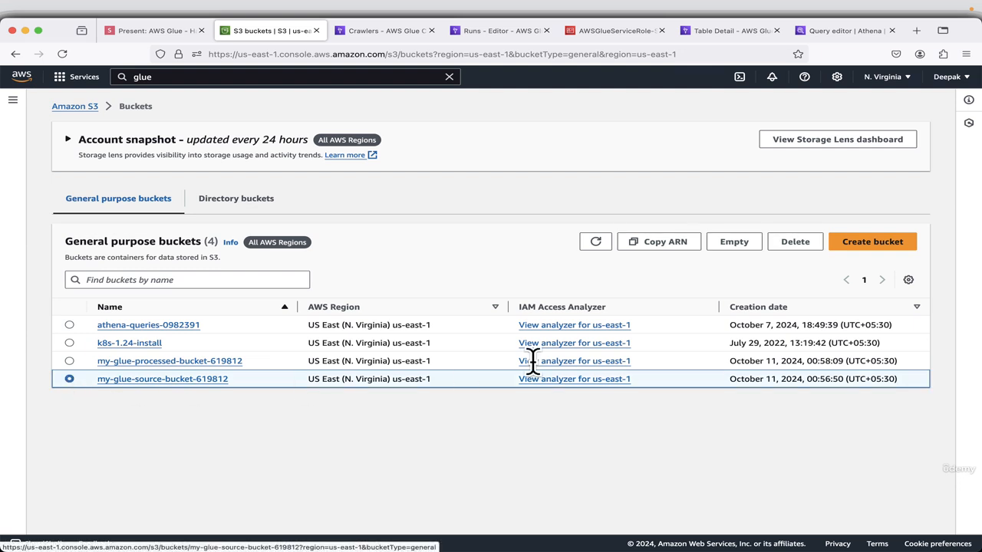
left_click(735, 243)
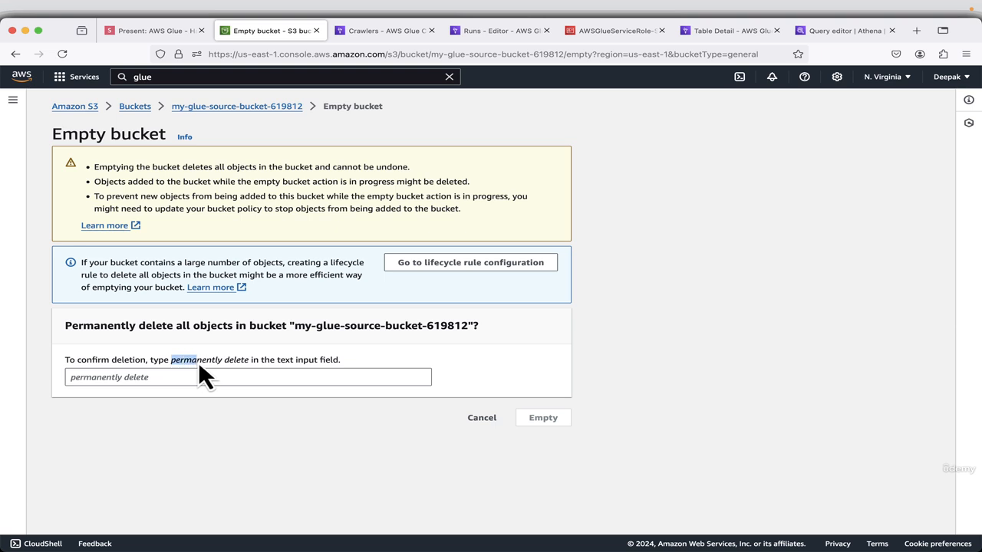
left_click_drag(258, 367, 248, 364)
right_click(240, 363)
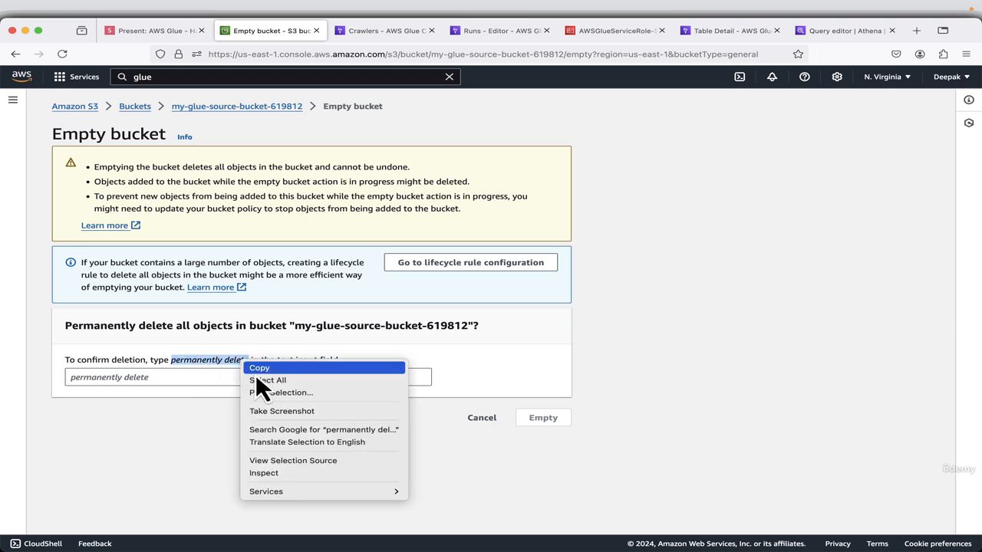
left_click(256, 369)
left_click(146, 379)
right_click(140, 377)
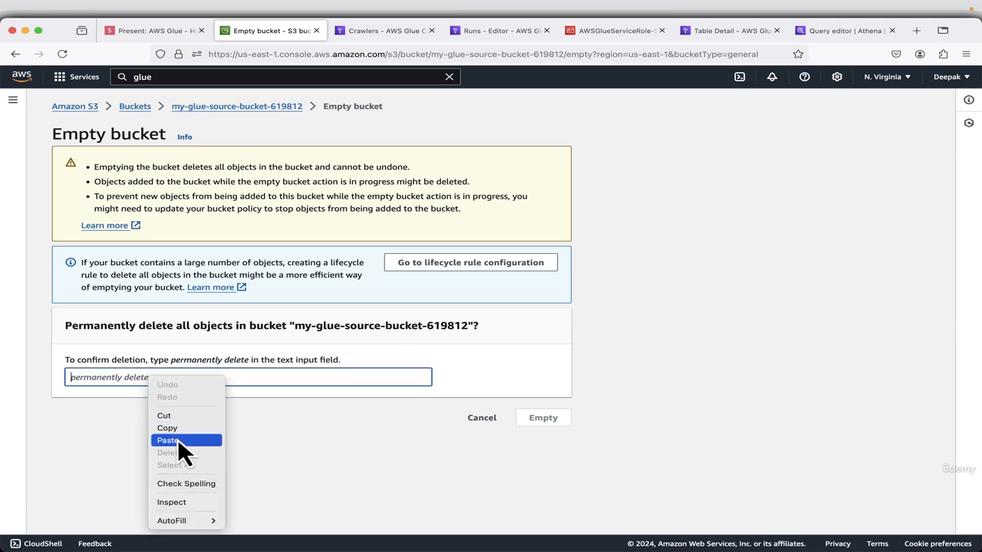
left_click(177, 439)
left_click(548, 419)
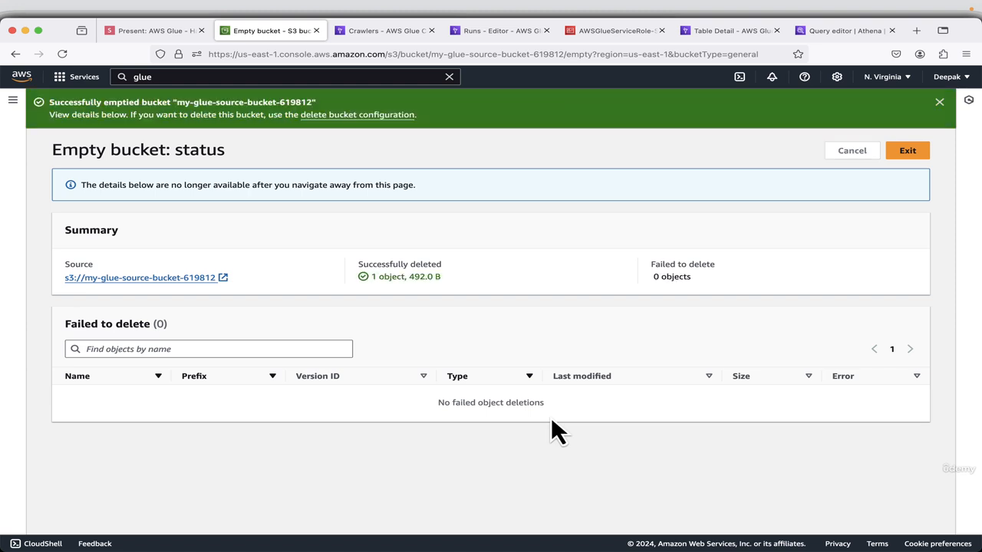
left_click(910, 154)
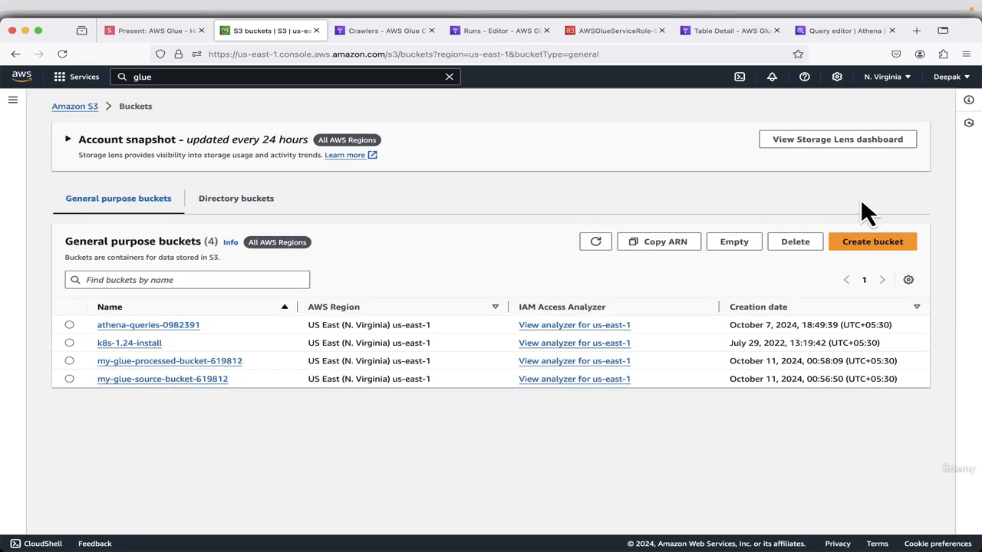
Delete the my-glue-source-bucket-619812 bucket, confirming the deletion with its bucket name.
left_click(69, 379)
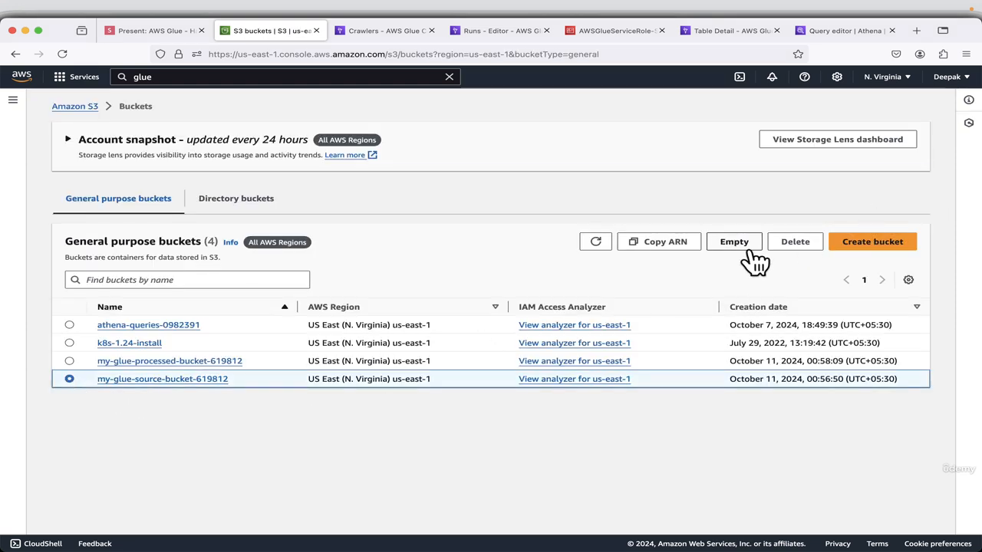
left_click(783, 242)
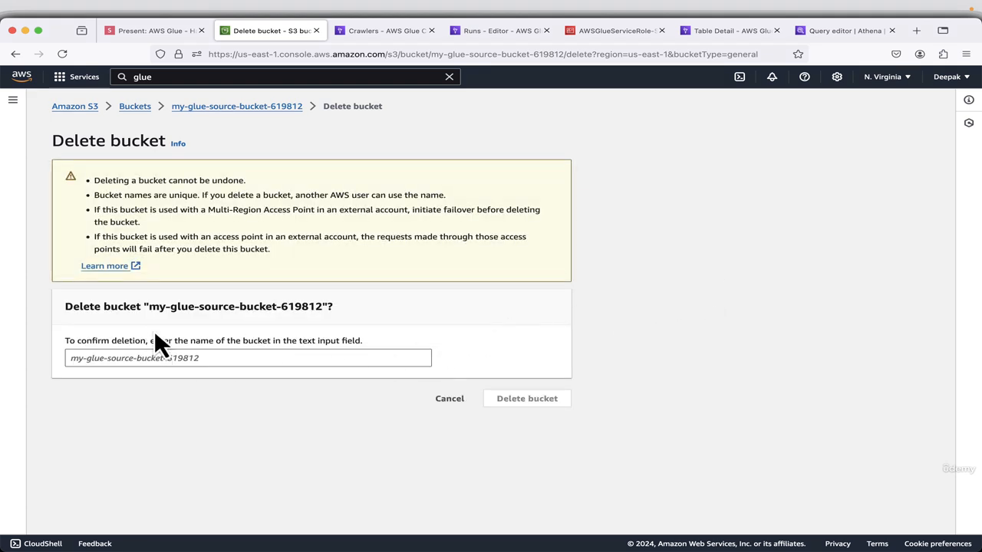
left_click_drag(148, 307, 322, 307)
right_click(322, 306)
left_click(337, 311)
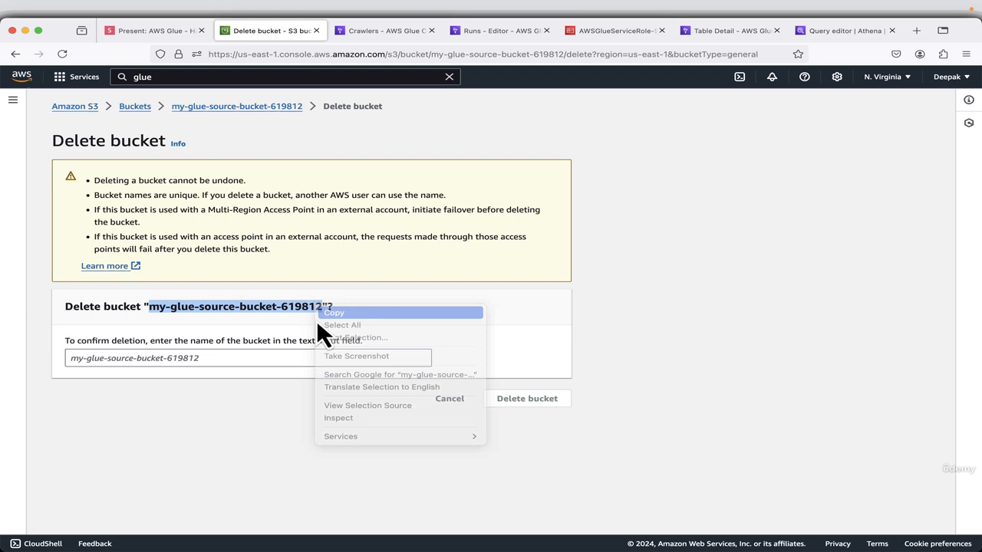
right_click(118, 357)
left_click(155, 417)
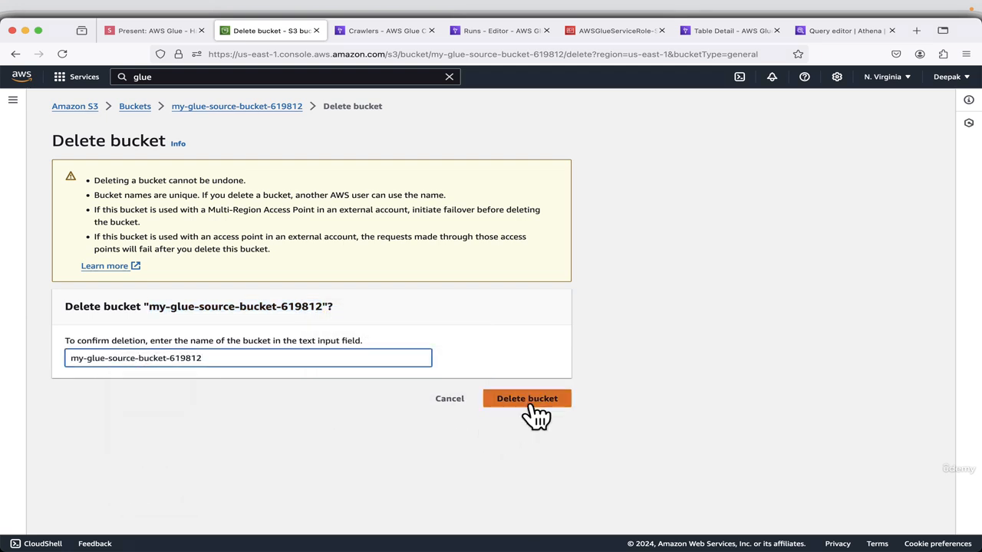
left_click(530, 405)
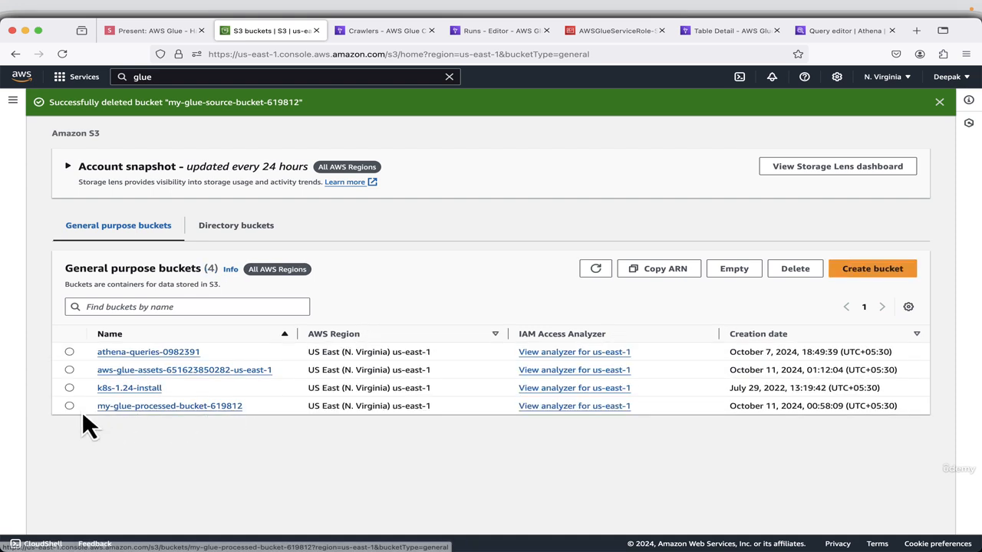
Empty the my-glue-processed-bucket-619812 bucket, confirming with "permanently delete", and return to the bucket list.
left_click(70, 406)
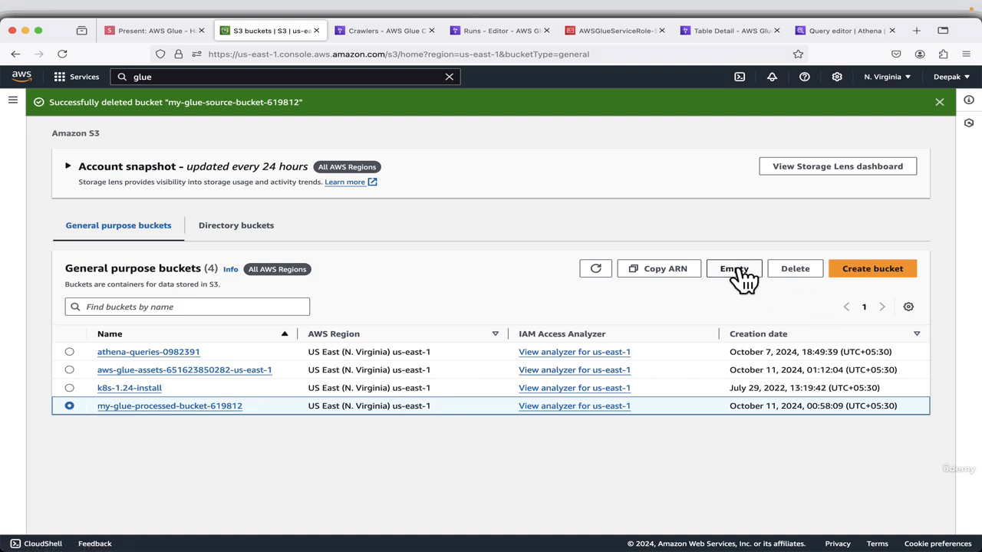
left_click(736, 269)
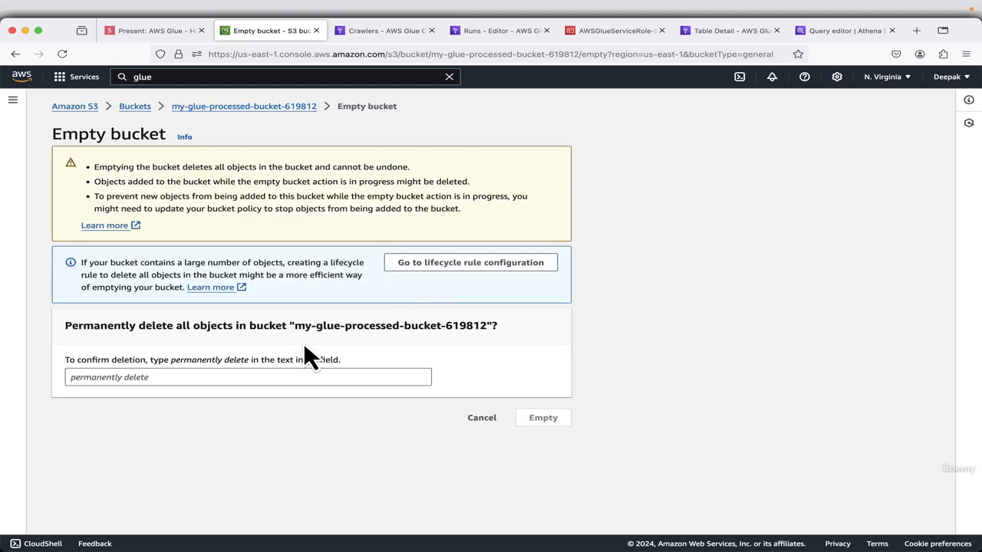
left_click(112, 376)
left_click_drag(170, 360, 185, 361)
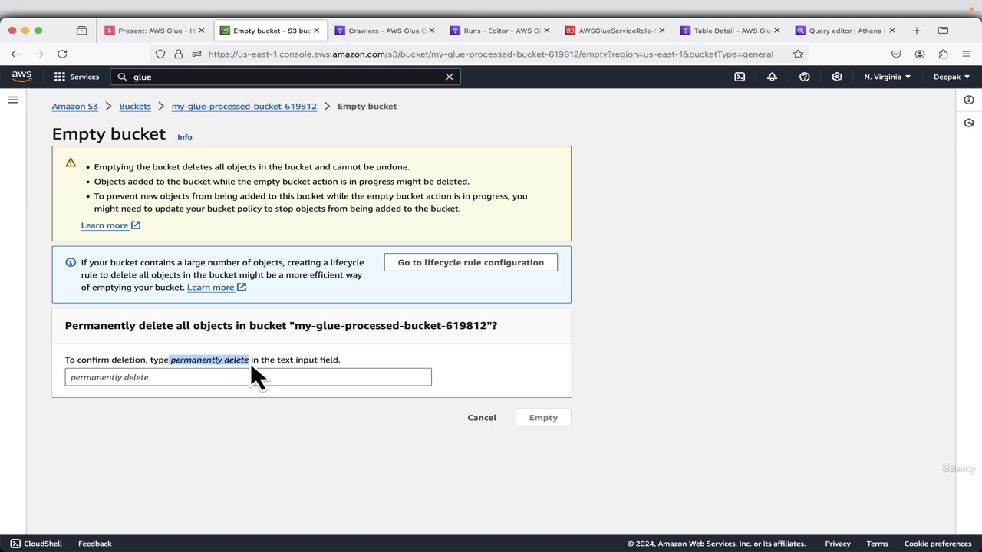
left_click(151, 377)
key("super+v")
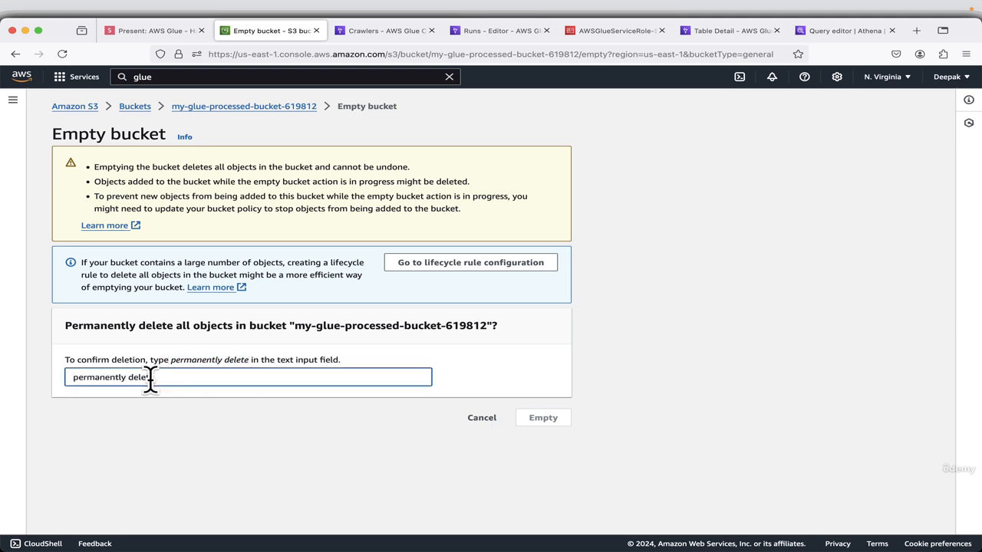
left_click(524, 421)
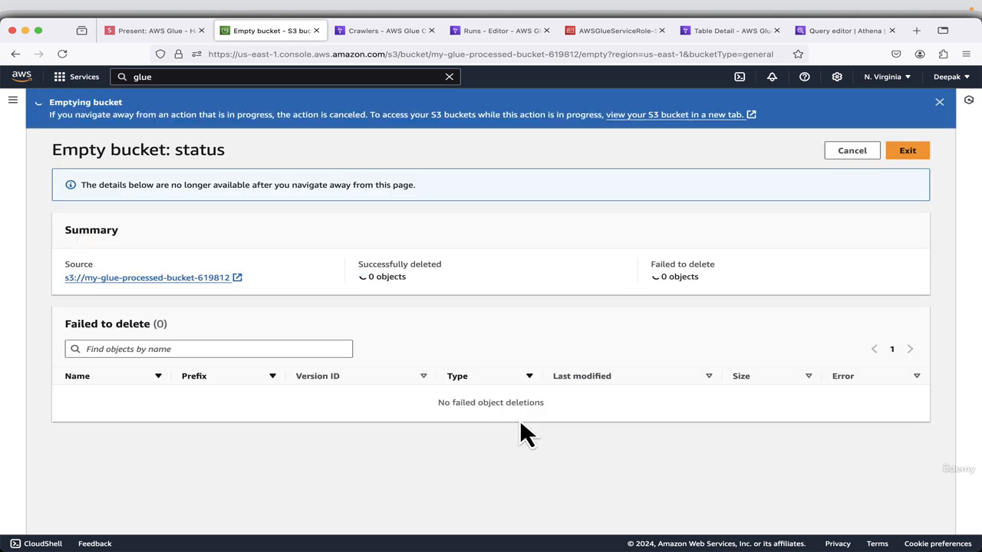
left_click(907, 151)
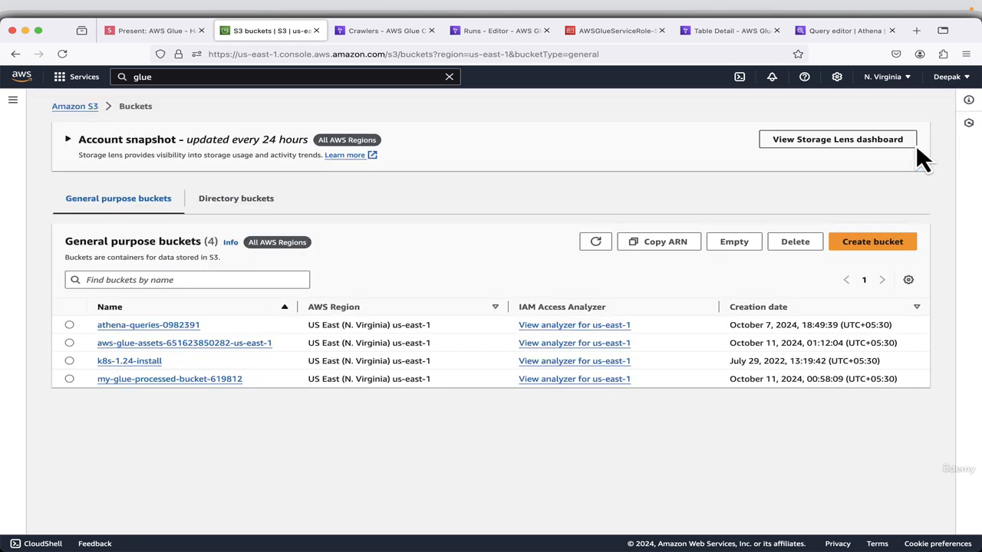
Delete the my-glue-processed-bucket-619812 bucket, confirming the deletion with its bucket name.
left_click(69, 379)
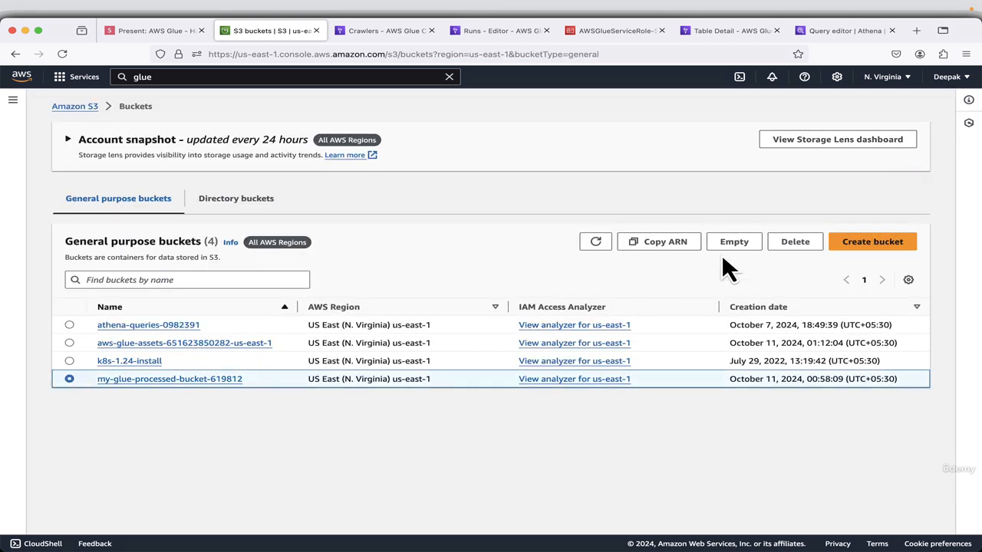
left_click(802, 243)
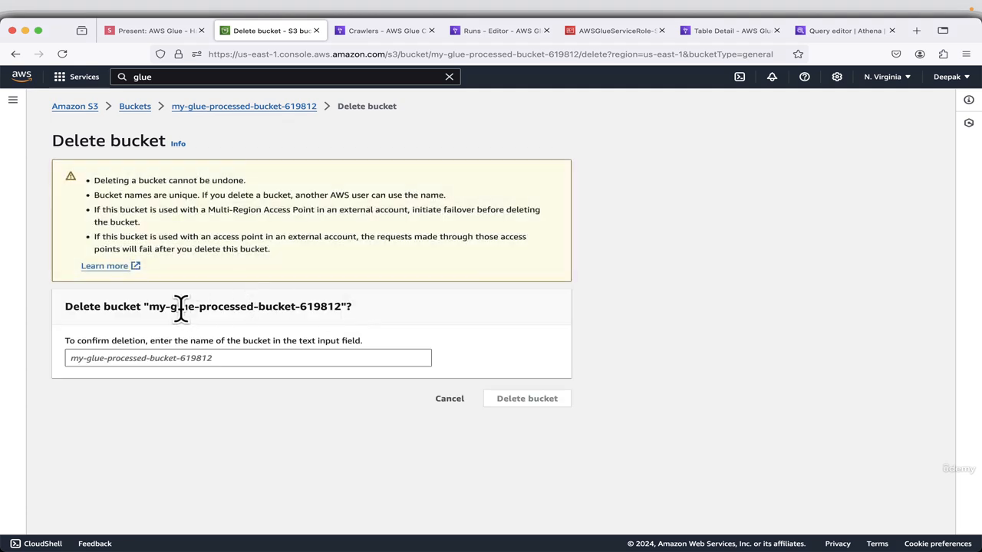
left_click_drag(147, 307, 340, 310)
left_click_drag(239, 347, 224, 348)
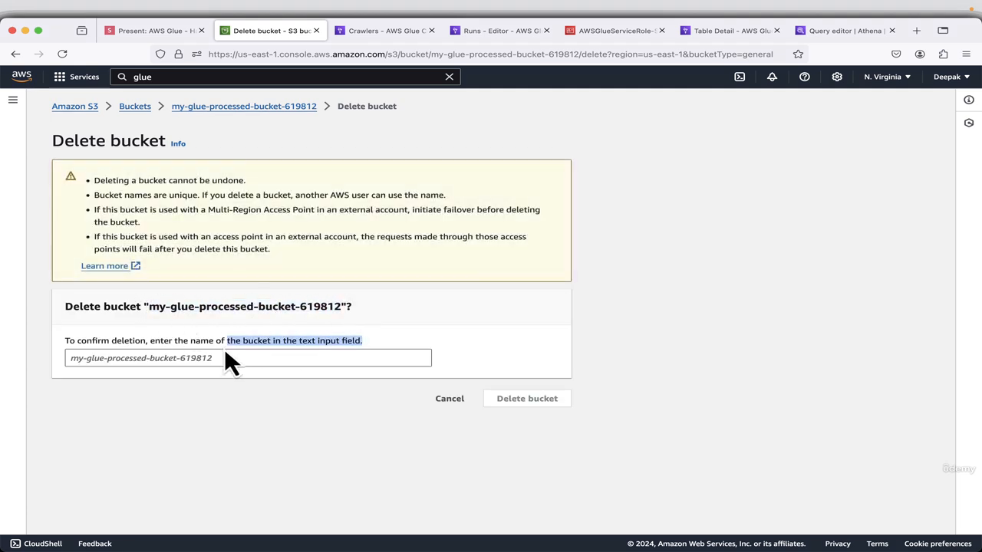
left_click(213, 356)
key("super+v")
left_click(529, 395)
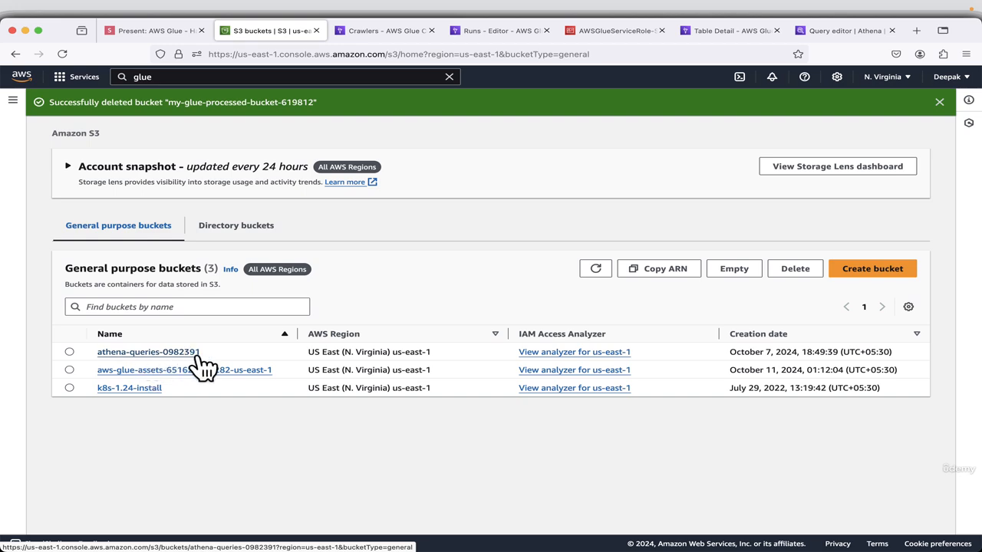
Return to the presentation and advance past the bucket deletion slides to the Delete job slide.
left_click(149, 32)
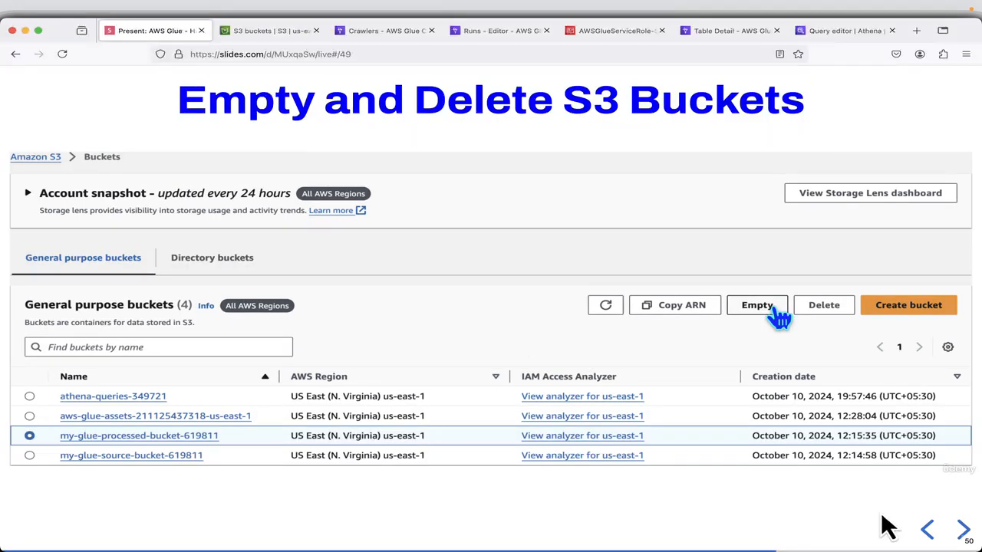
left_click(963, 530)
left_click(963, 531)
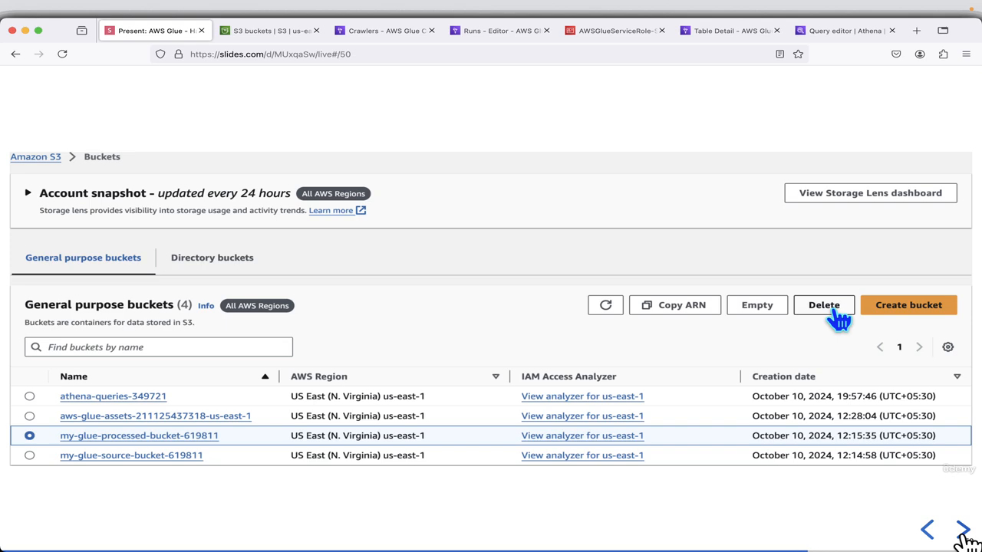
left_click(963, 531)
left_click(963, 530)
left_click(963, 531)
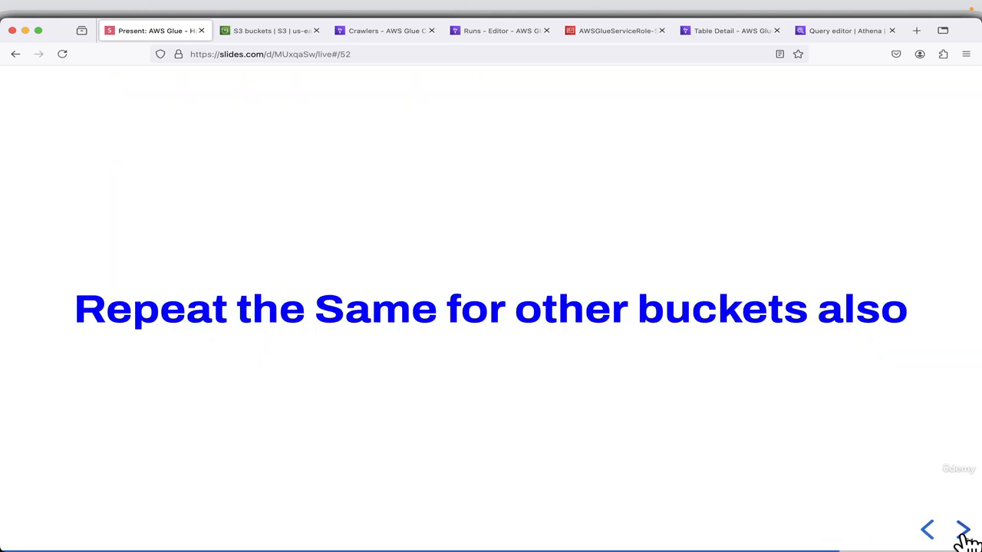
left_click(963, 531)
left_click(963, 533)
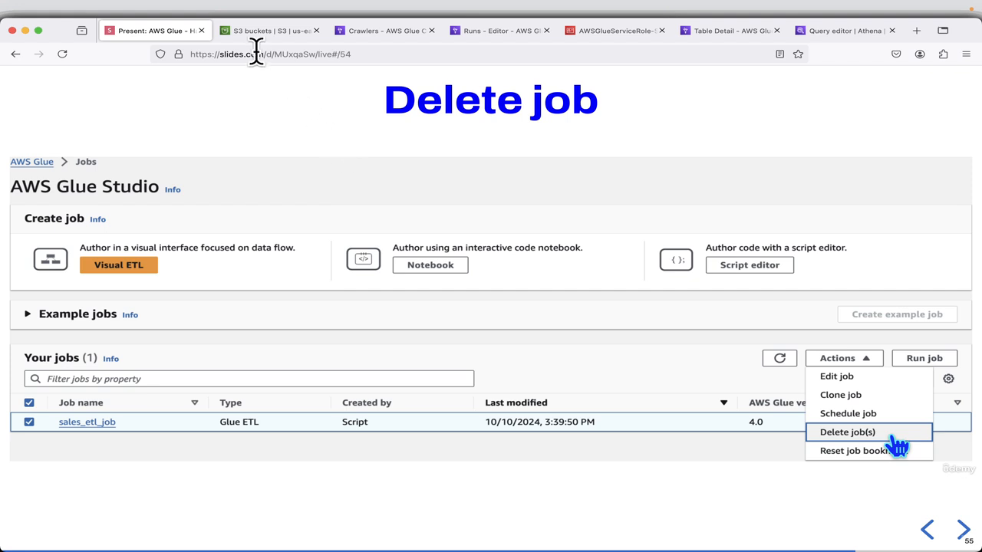
Open the list of ETL jobs in AWS Glue, refresh it, and delete the sales_etl_job job.
left_click(514, 36)
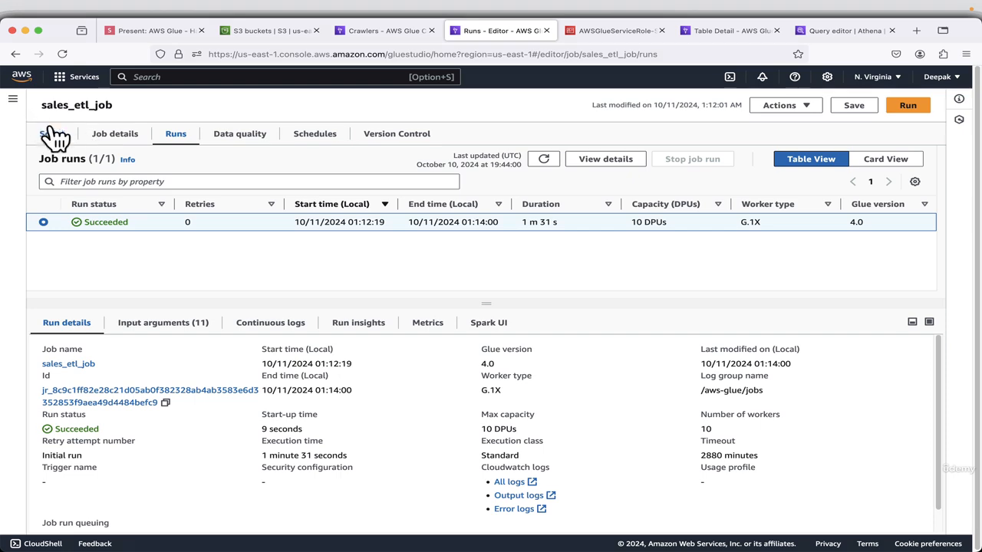
left_click(14, 102)
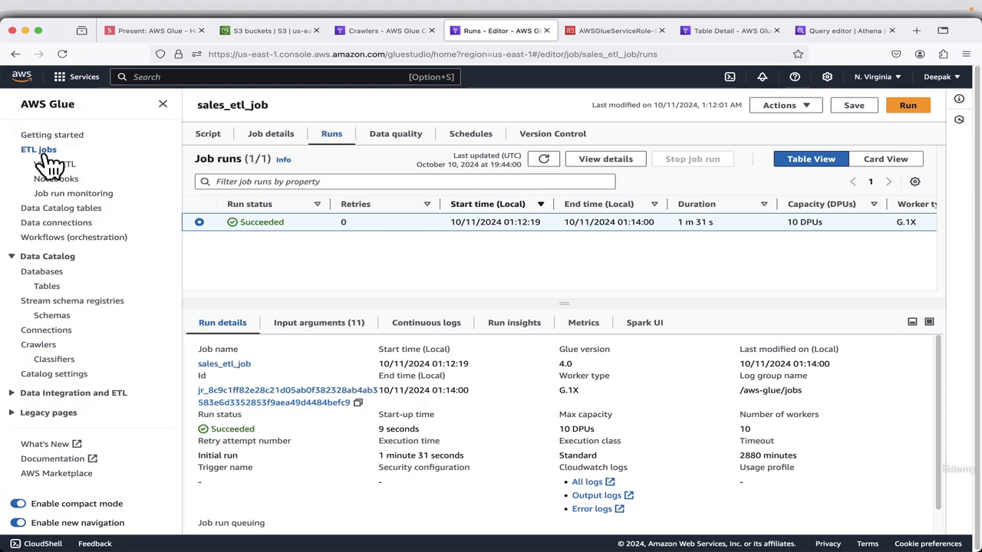
left_click(40, 150)
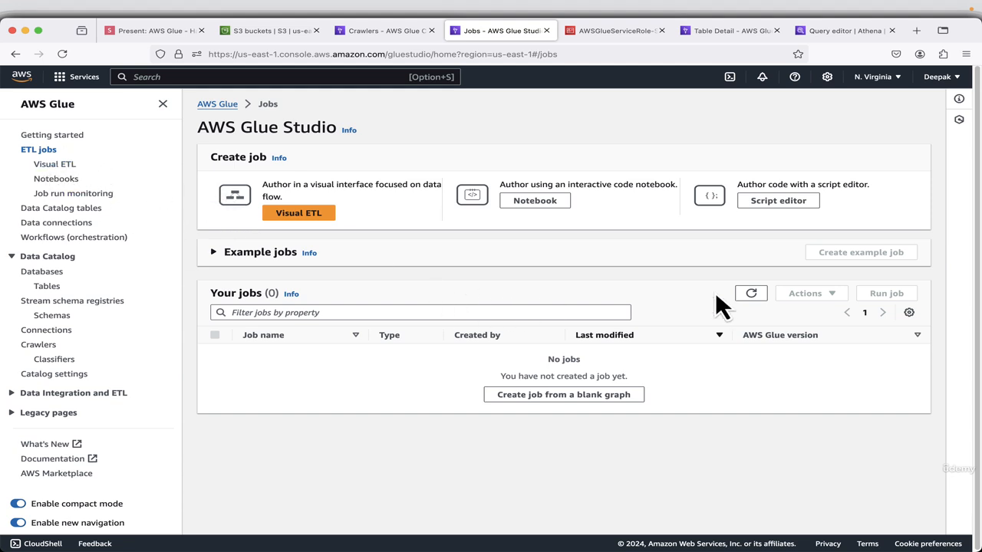
left_click(753, 296)
left_click(215, 353)
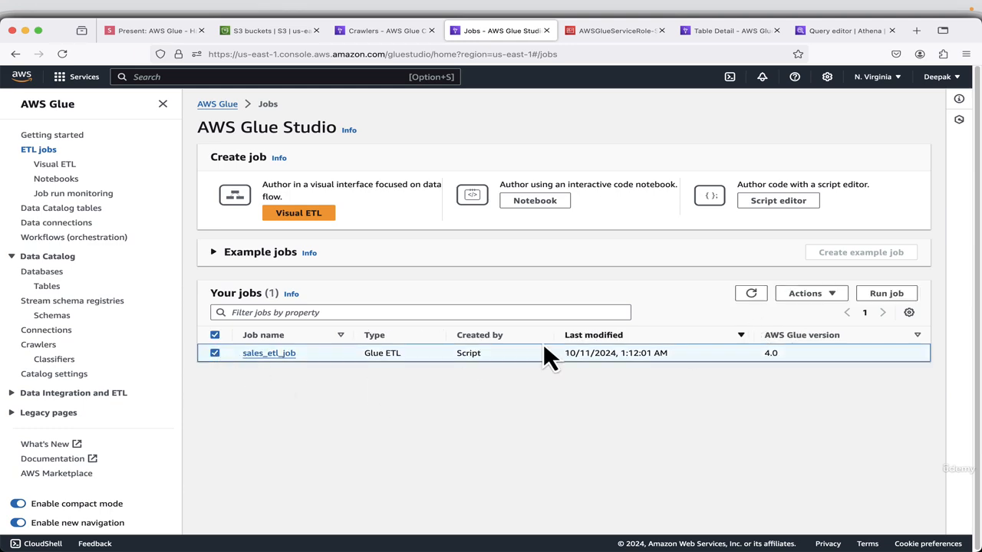
left_click(813, 295)
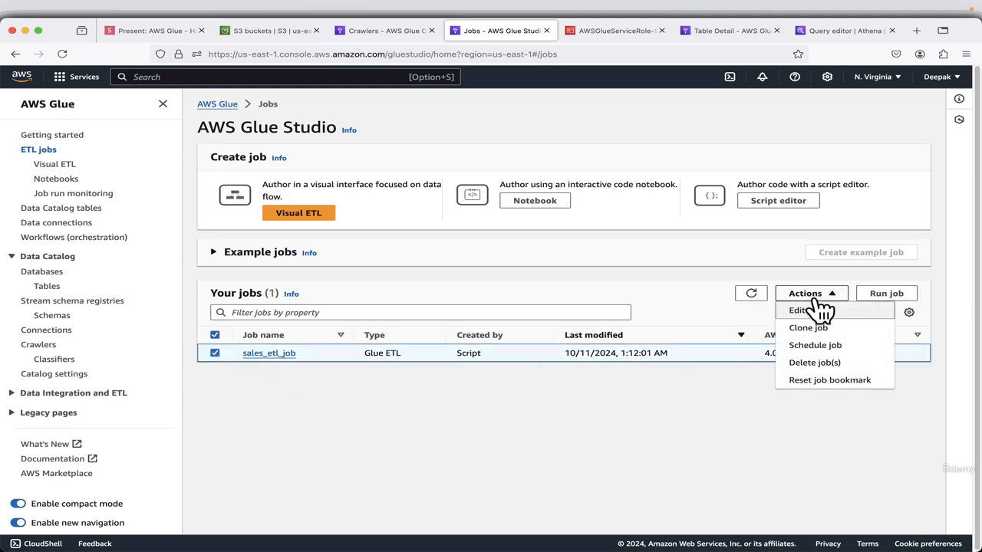
left_click(813, 363)
left_click(634, 364)
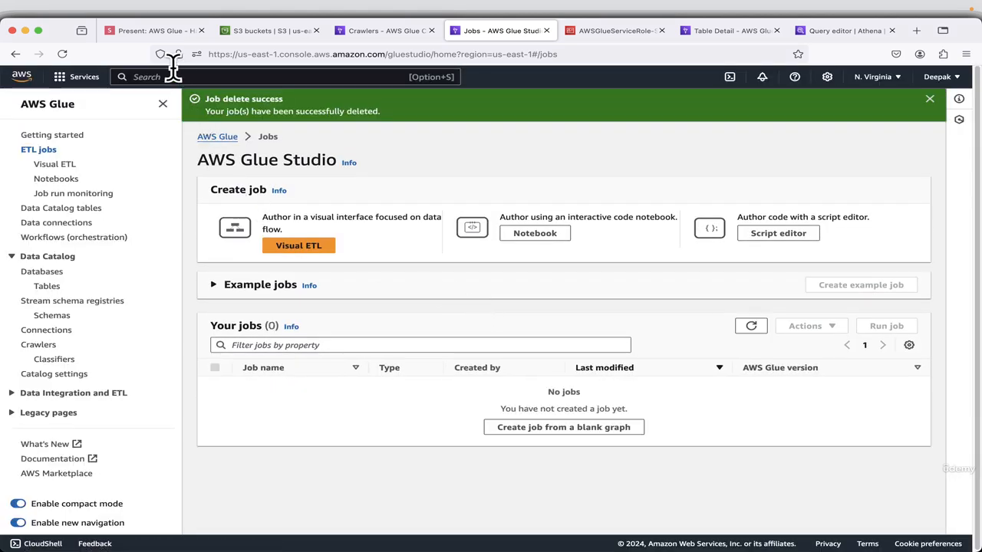
Return to the presentation and advance to the Delete crawler slide.
left_click(149, 30)
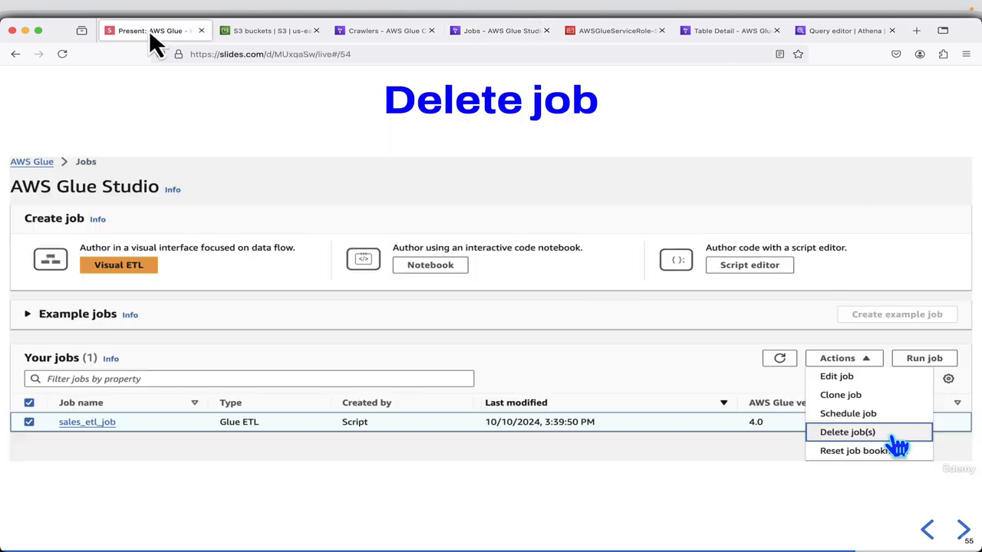
left_click(957, 533)
left_click(959, 537)
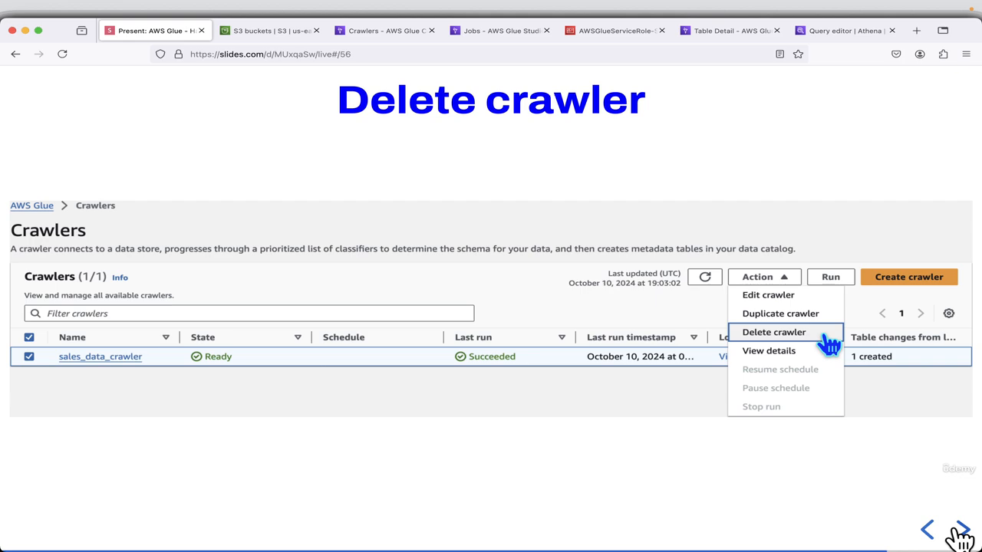
Delete the sales_data_crawler crawler in AWS Glue and confirm the deletion.
left_click(377, 36)
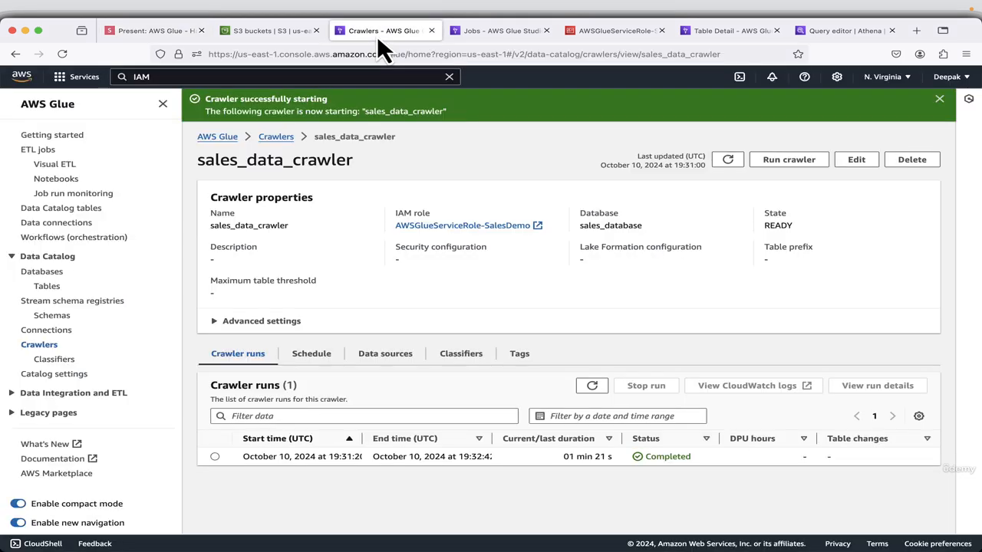
left_click(910, 163)
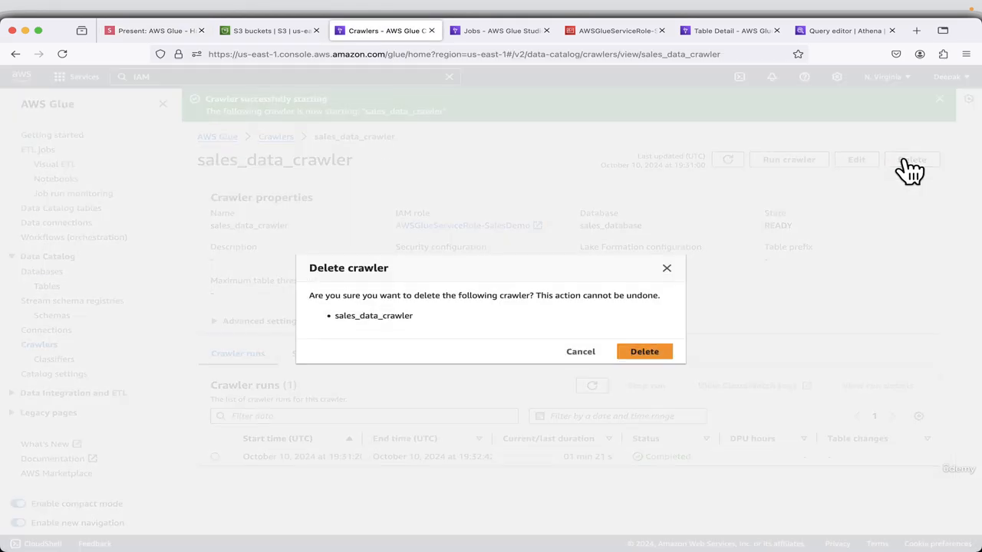
left_click(645, 352)
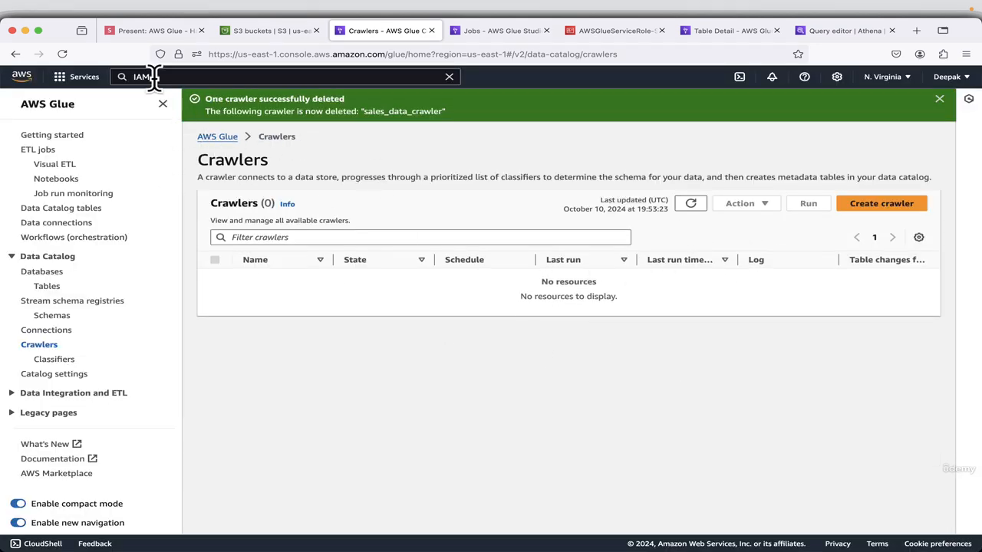
Return to the presentation and advance to the Delete Glue Database slide.
left_click(150, 32)
left_click(963, 531)
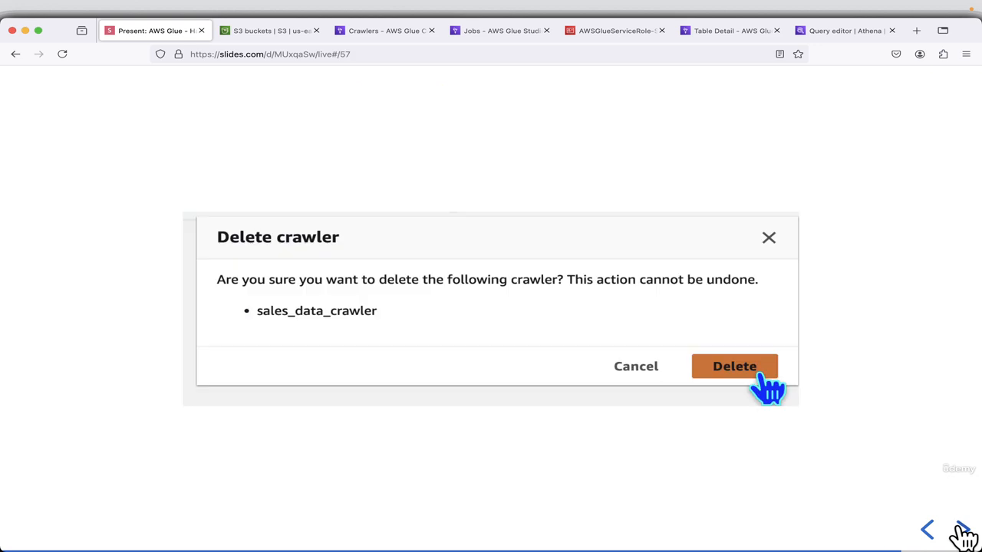
left_click(962, 531)
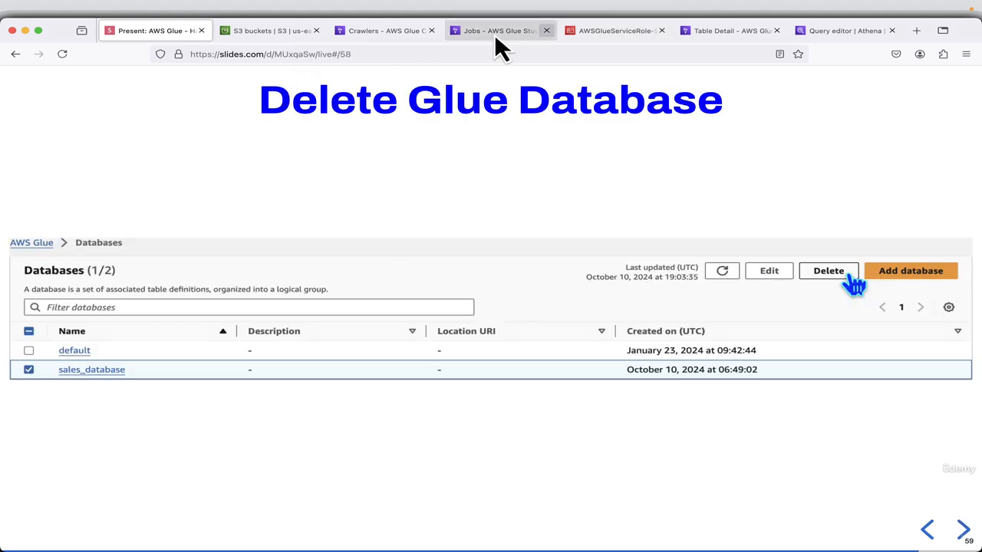
Open the Data Catalog databases list in AWS Glue, delete sales_database and confirm the deletion.
left_click(732, 32)
left_click(842, 182)
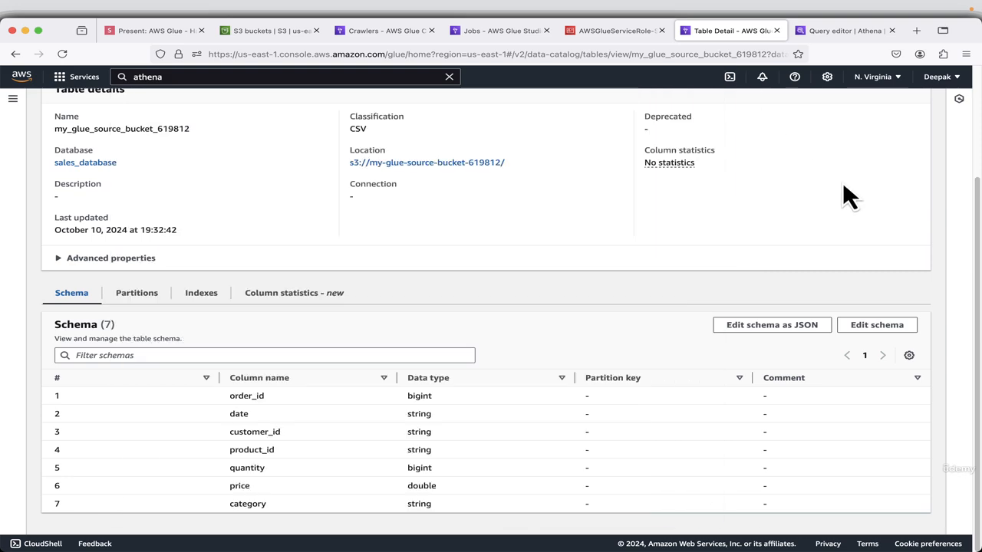
scroll(575, 249, "up", 4)
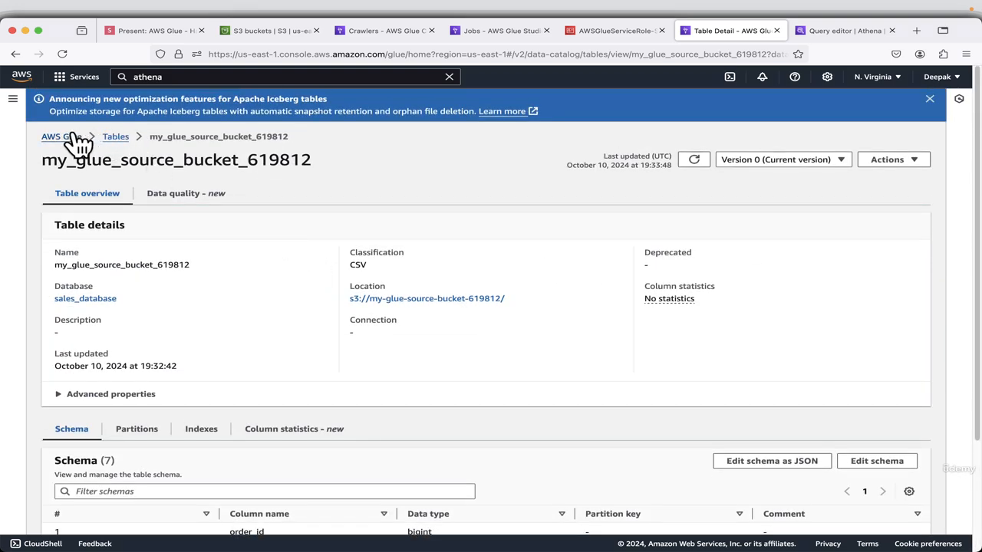
left_click(14, 102)
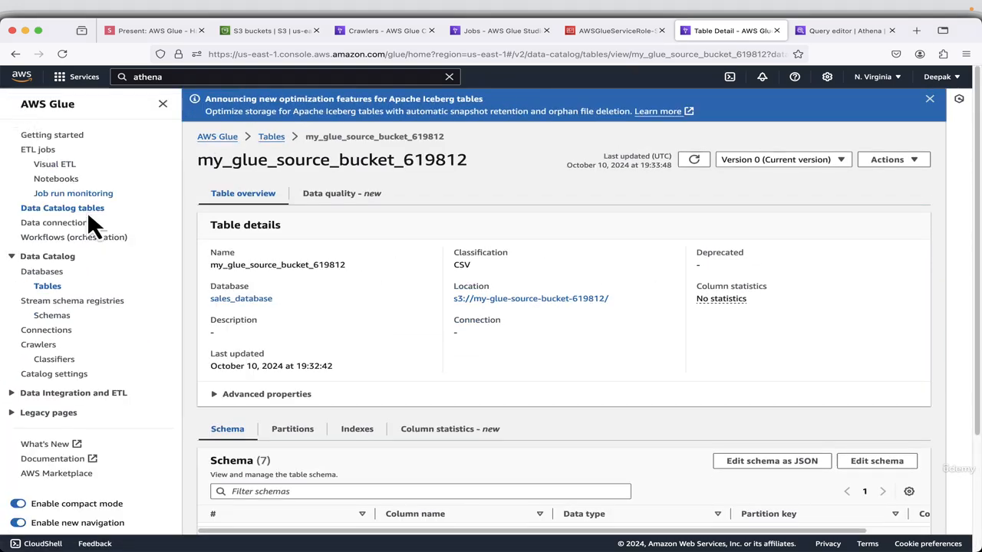
left_click(45, 272)
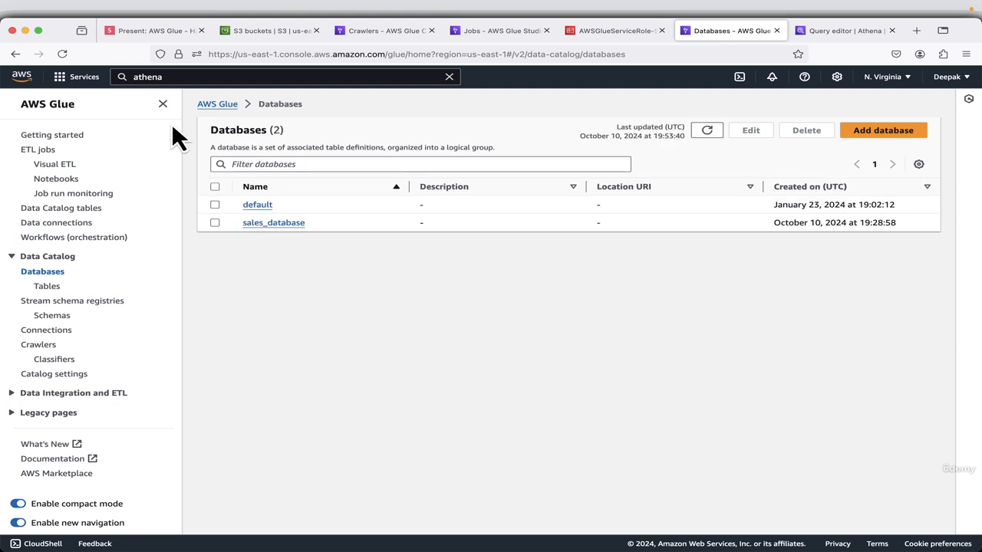
left_click(215, 222)
left_click(807, 138)
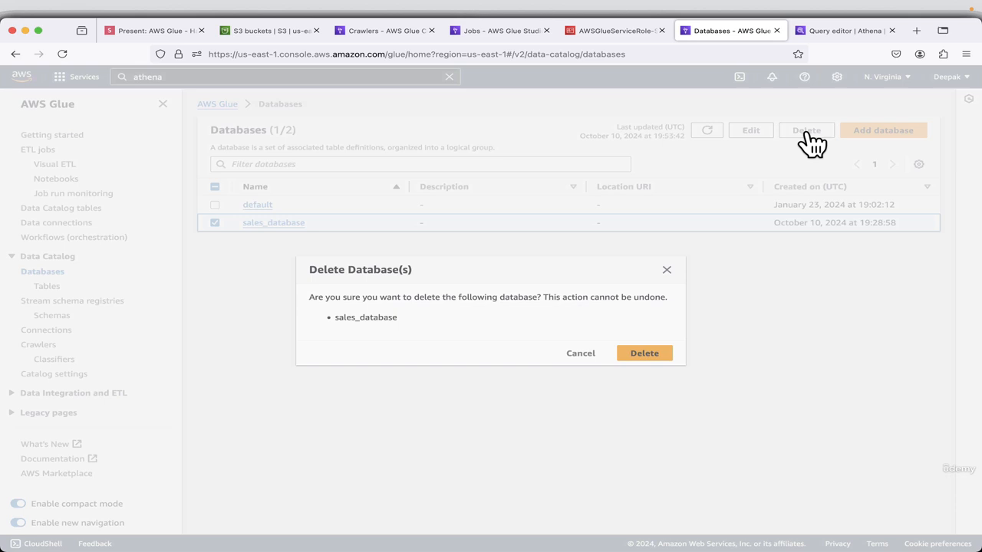
left_click(652, 351)
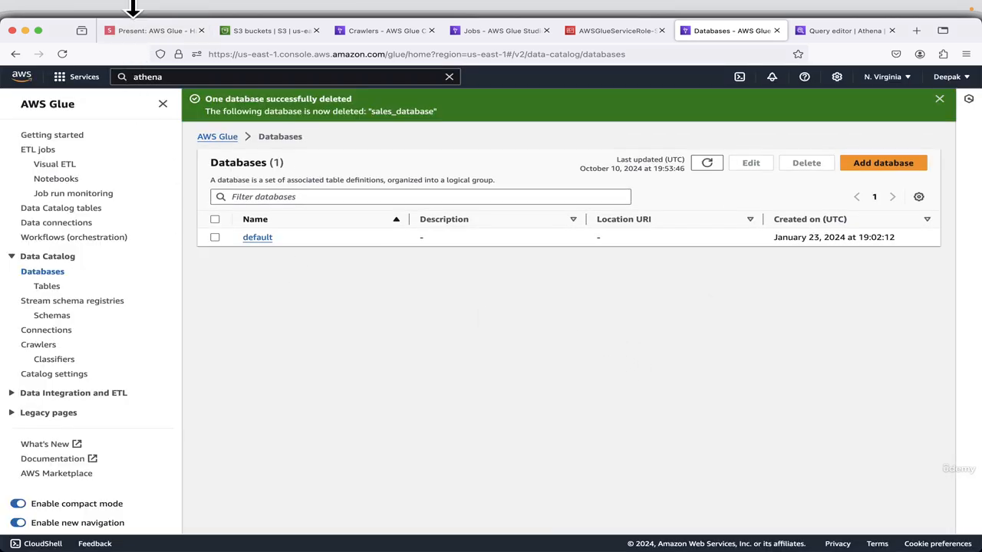
Return to the presentation and advance to the Delete IAM Role slide.
left_click(132, 32)
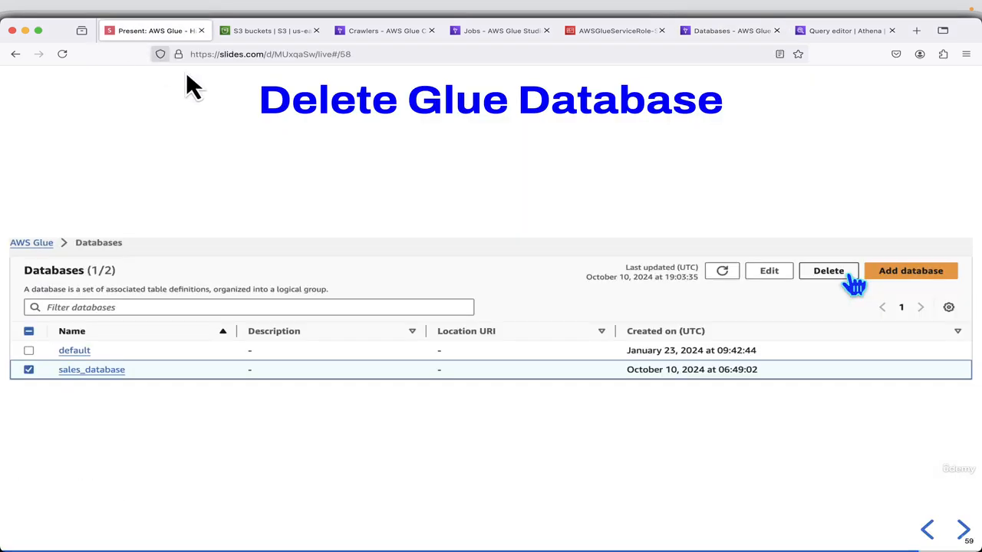
left_click(962, 531)
left_click(963, 531)
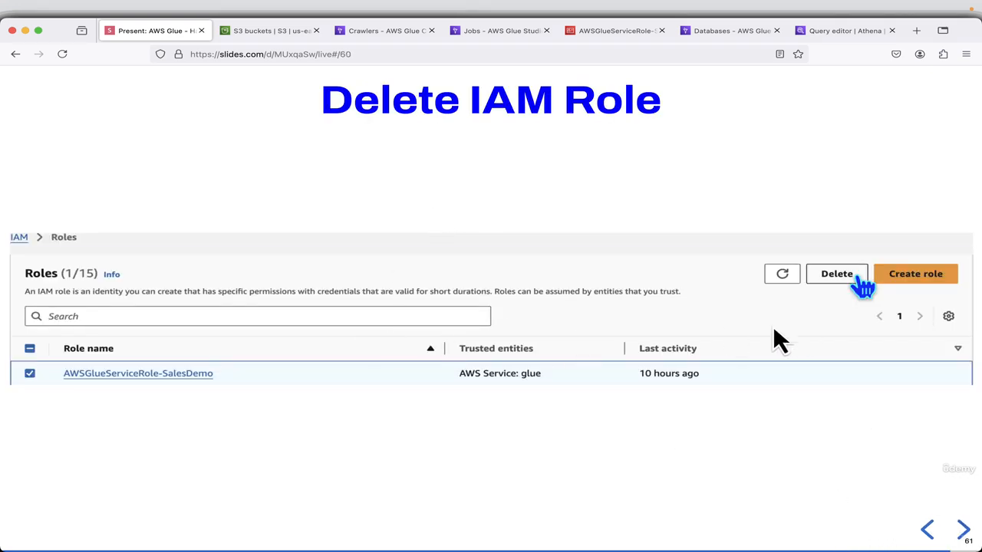
Delete the AWSGlueServiceRole-SalesDemo role from the IAM roles list, confirming with the role name.
left_click(600, 35)
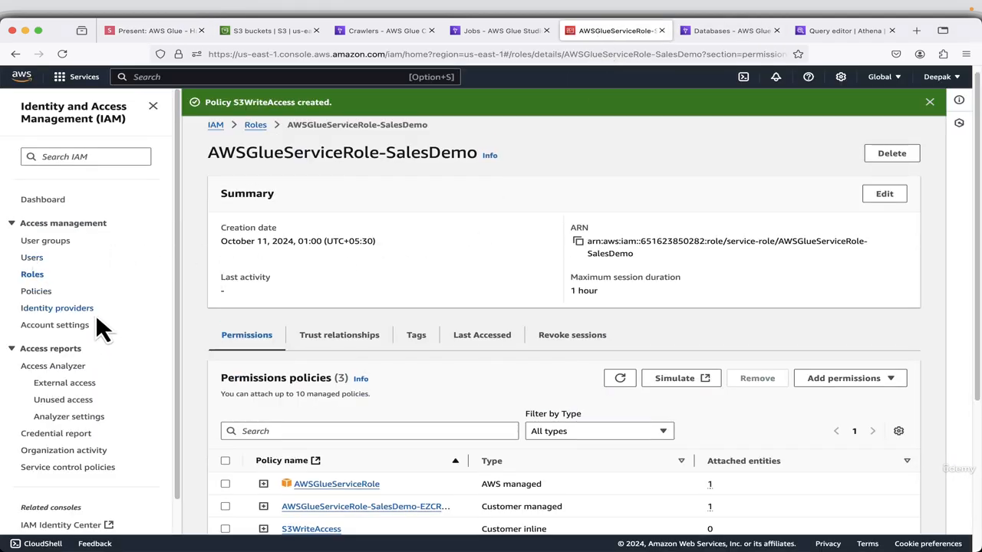
left_click(39, 276)
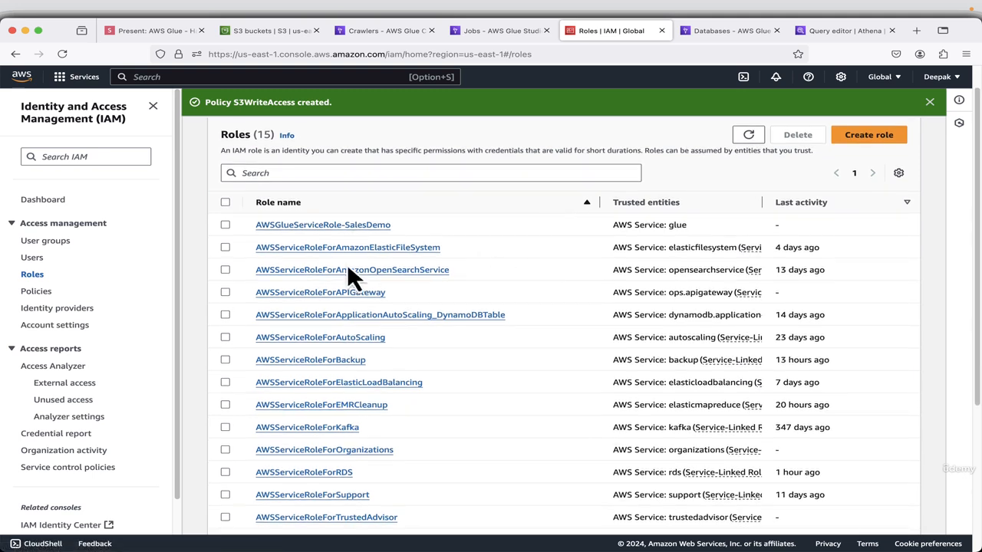
left_click(225, 225)
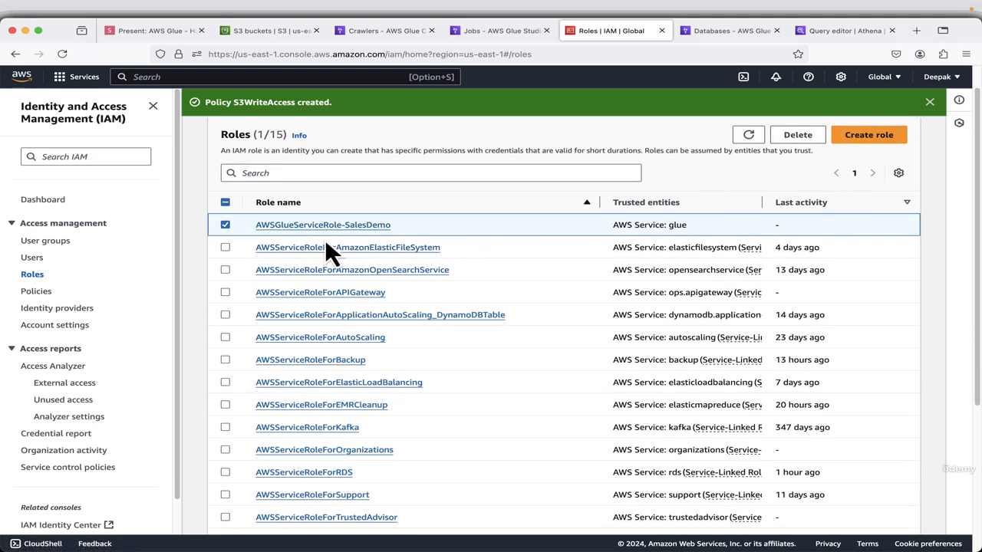
left_click(812, 139)
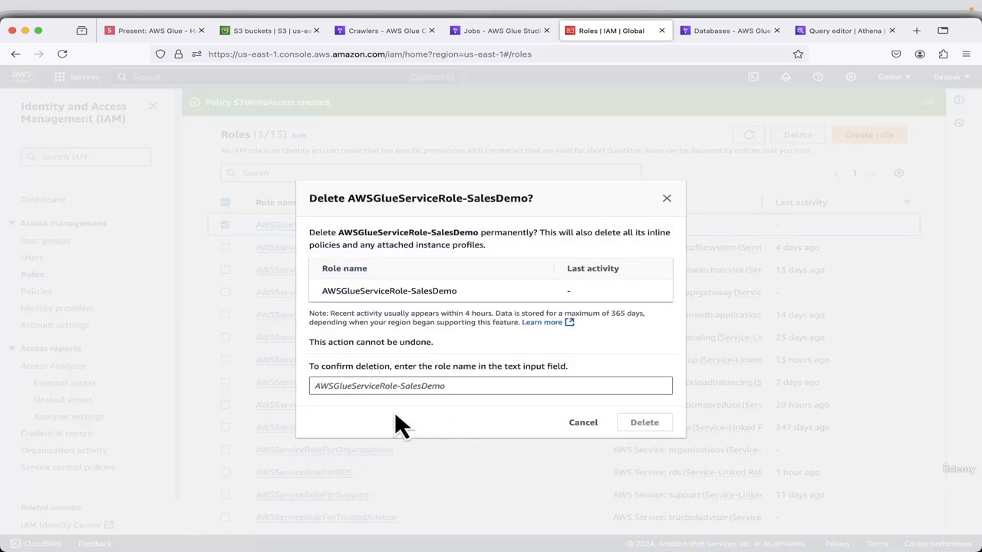
double_click(383, 233)
left_click_drag(383, 232, 487, 235)
key("super+c")
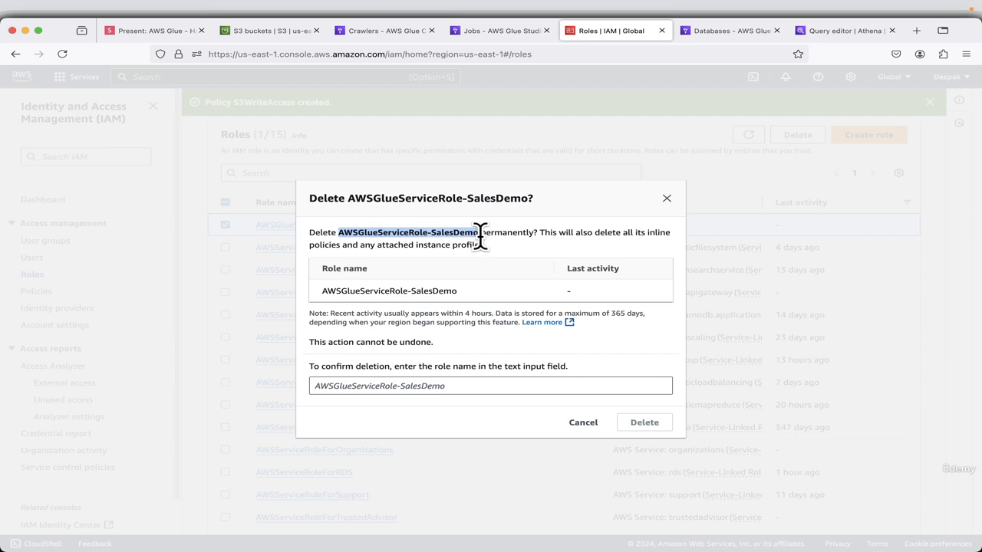
left_click(358, 390)
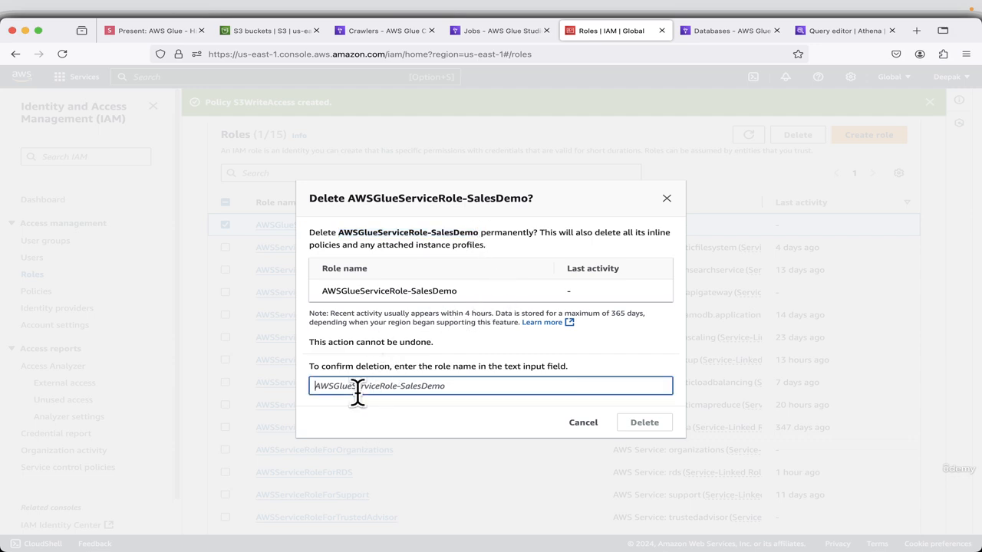
key("super+v")
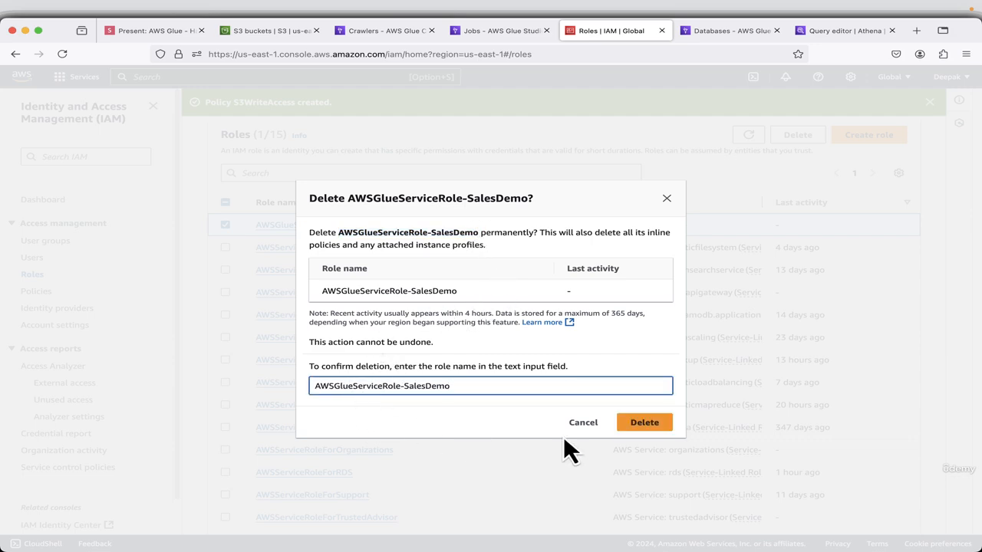
left_click(658, 428)
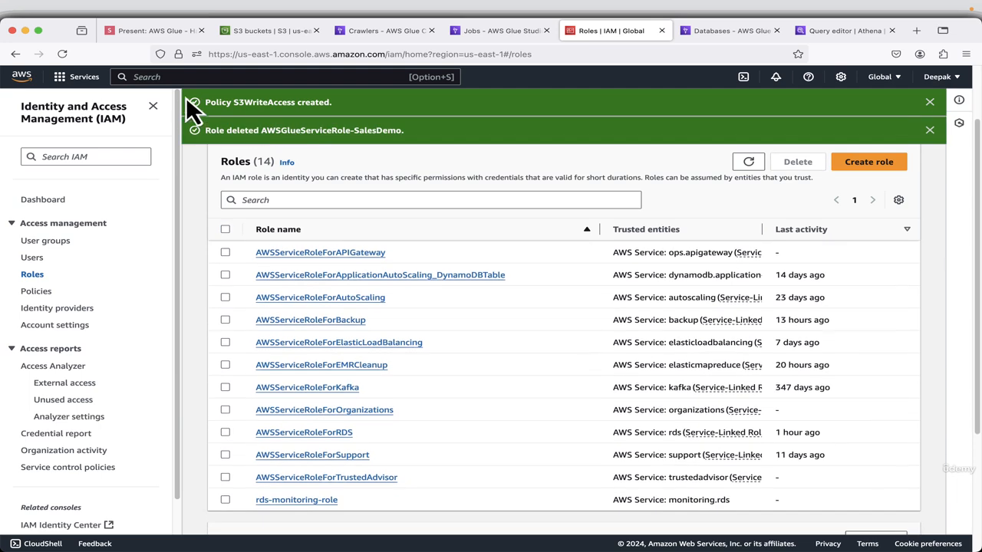
Return to the presentation and advance to the closing Thanks for Watching slide.
left_click(157, 38)
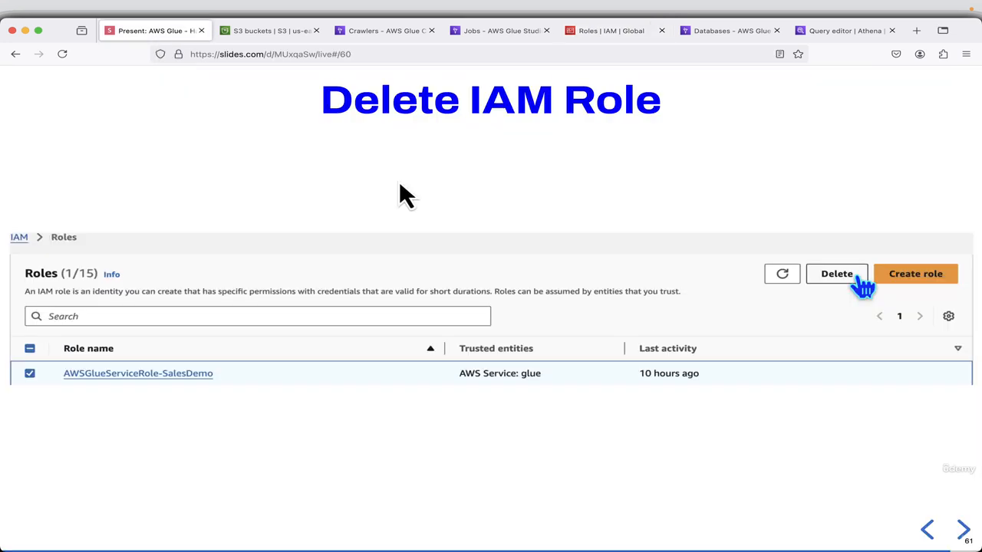
left_click(961, 529)
left_click(963, 532)
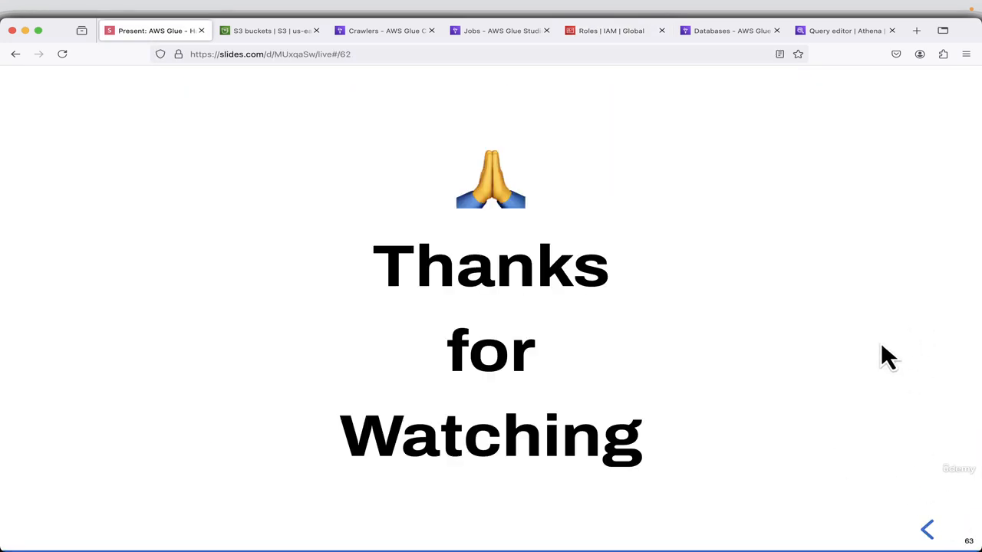